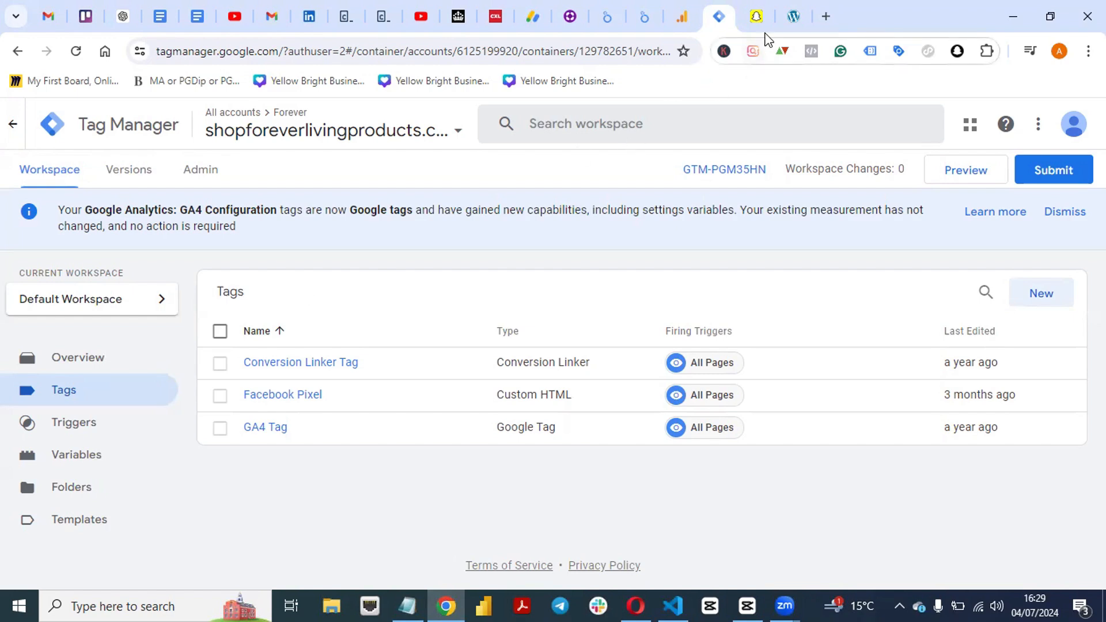
# - Check the shopforeverlivingproducts.co.uk home page for installed pixels with the Snap Pixel Helper and Meta Pixel Helper
pyautogui.click(794, 17)
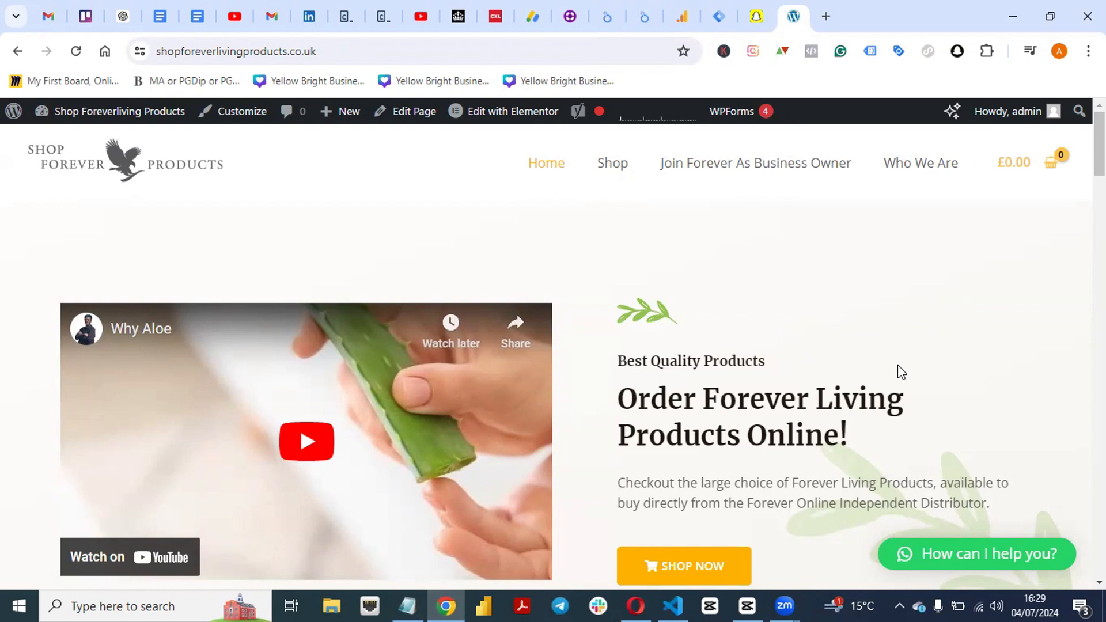
pyautogui.click(957, 52)
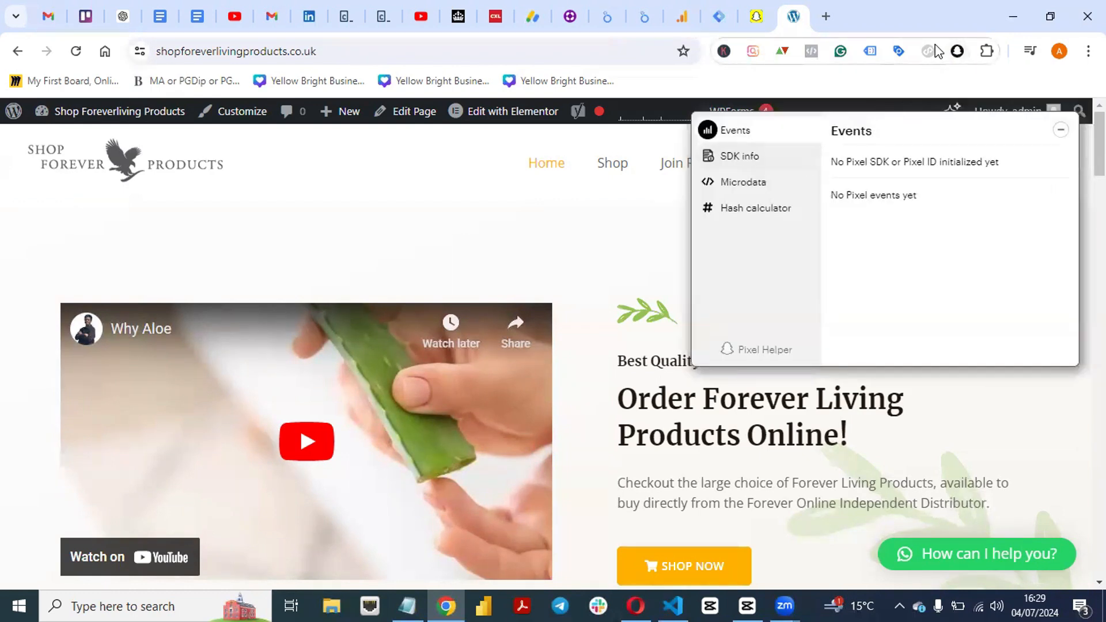
pyautogui.click(958, 52)
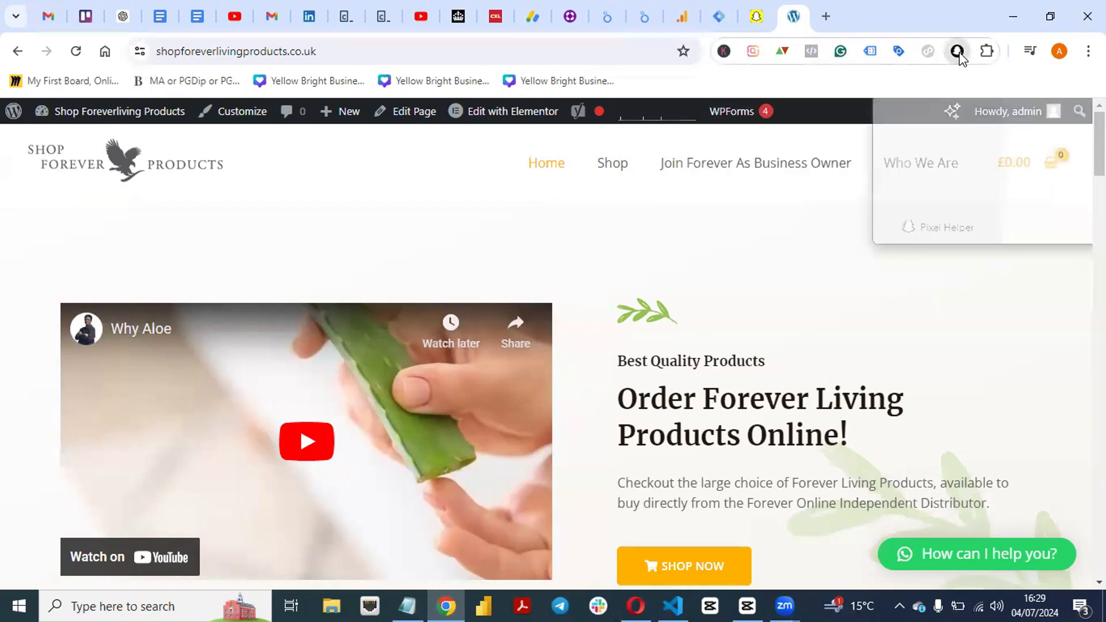
pyautogui.click(811, 53)
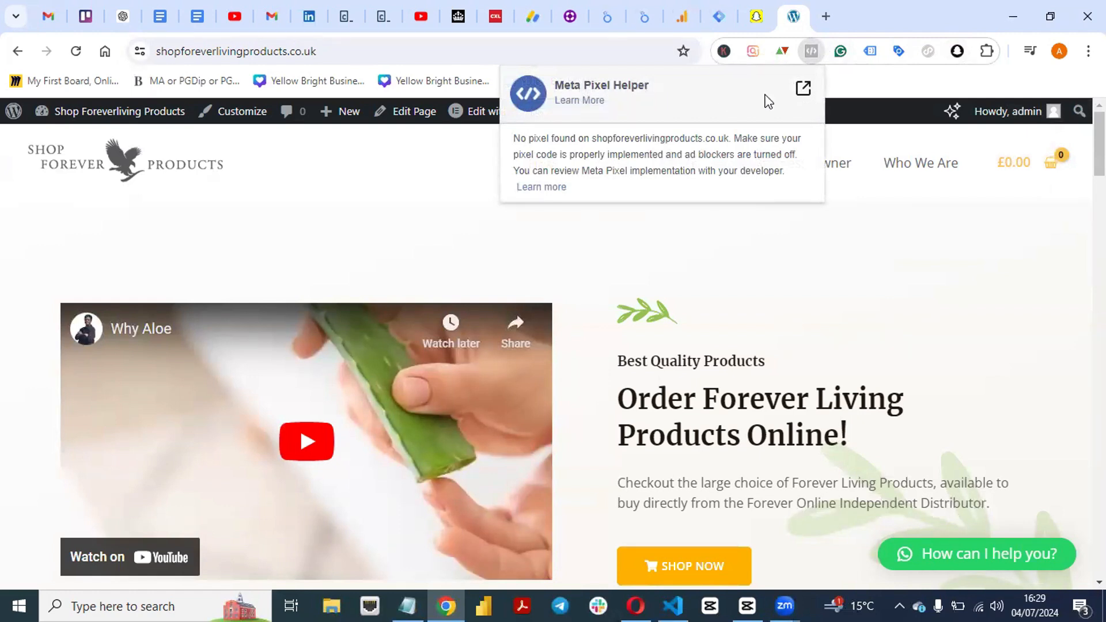
pyautogui.click(952, 53)
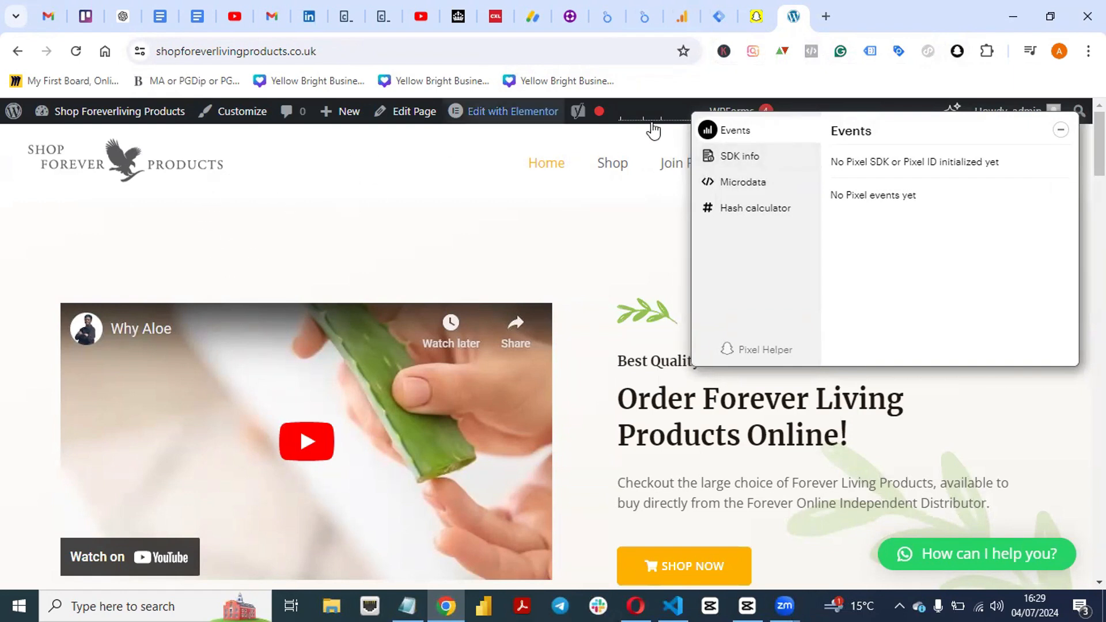
pyautogui.click(957, 51)
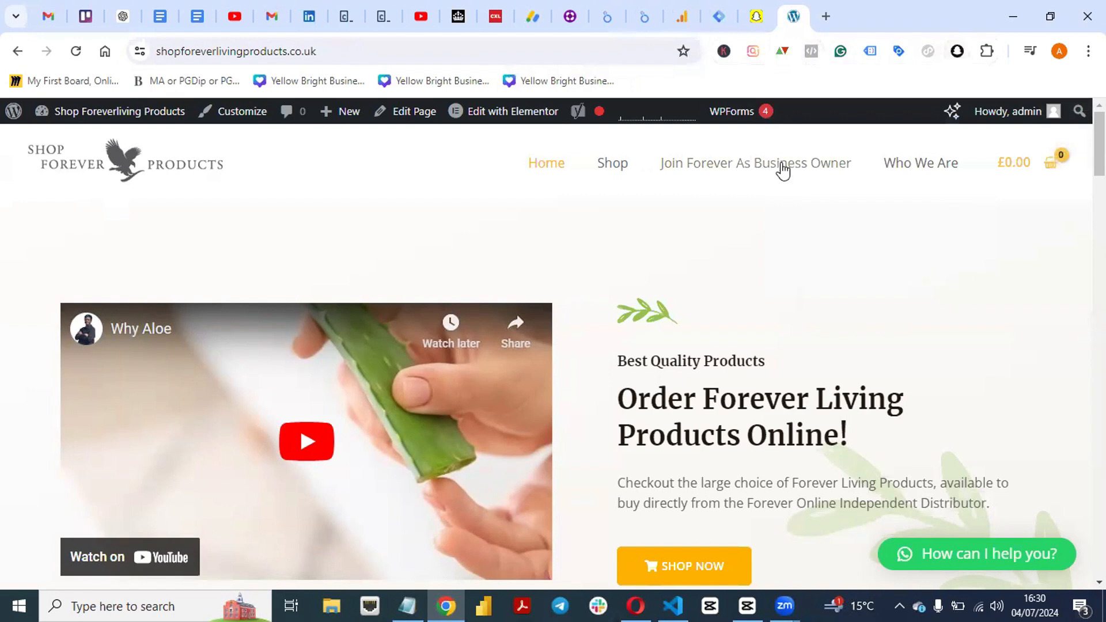
# - In Snapchat Ads Manager's Events Manager, start the Snap Pixel setup for the Forever pixel that has no event source
pyautogui.click(753, 12)
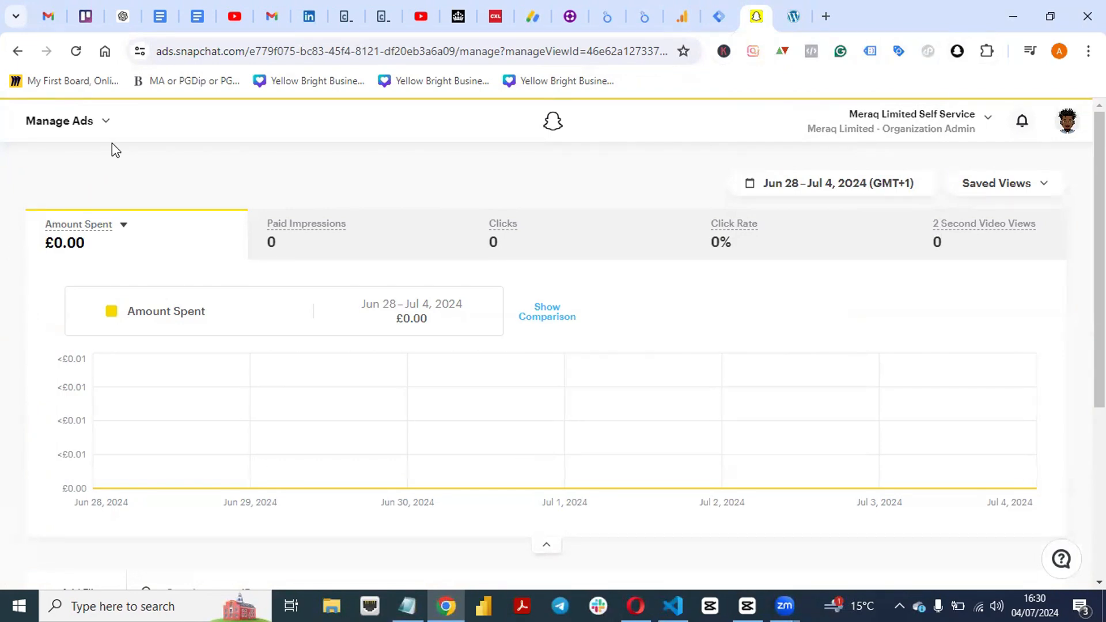
pyautogui.click(105, 123)
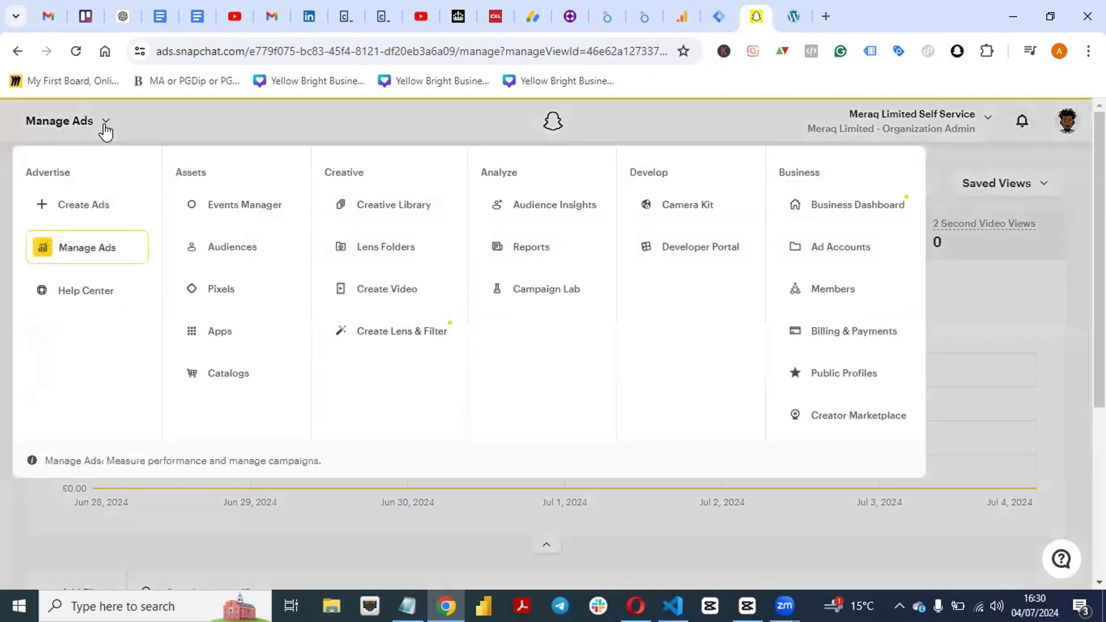
pyautogui.click(222, 207)
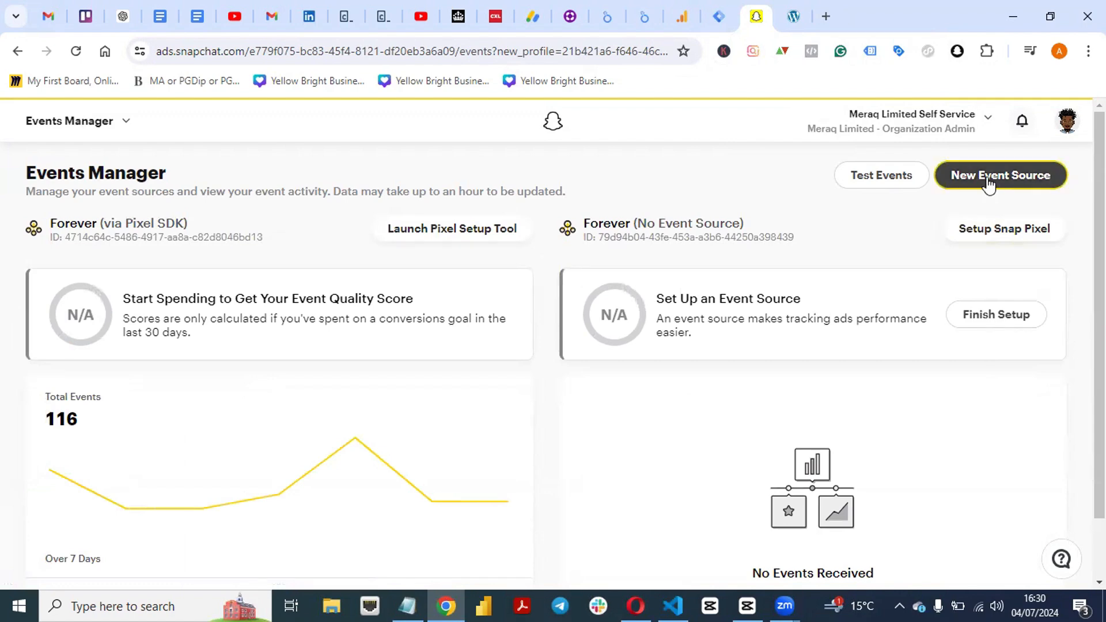
pyautogui.click(989, 235)
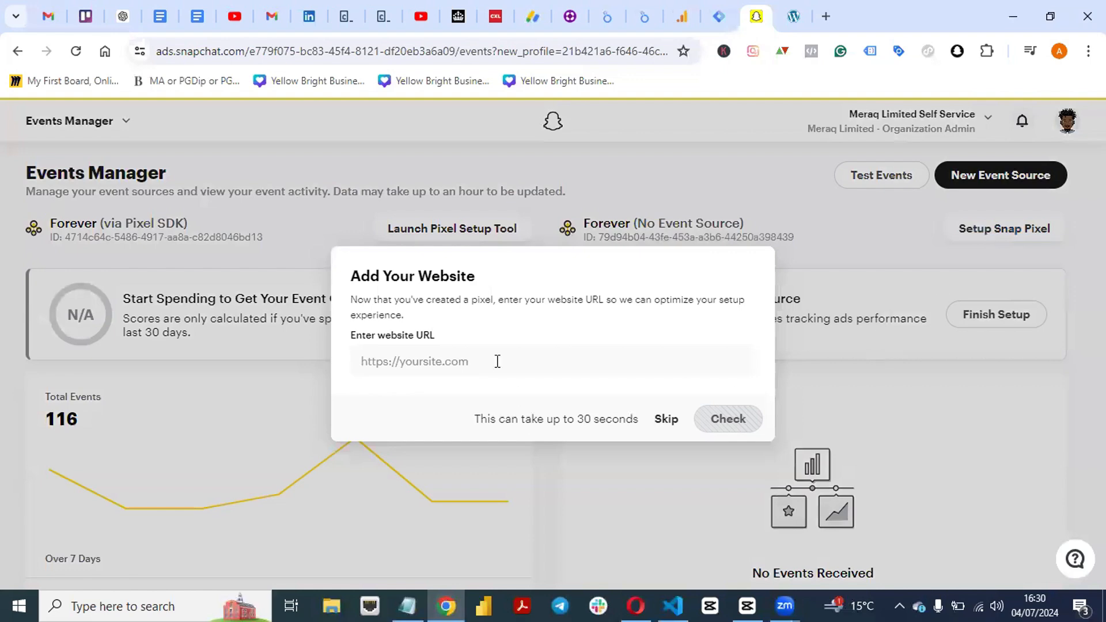
pyautogui.click(539, 364)
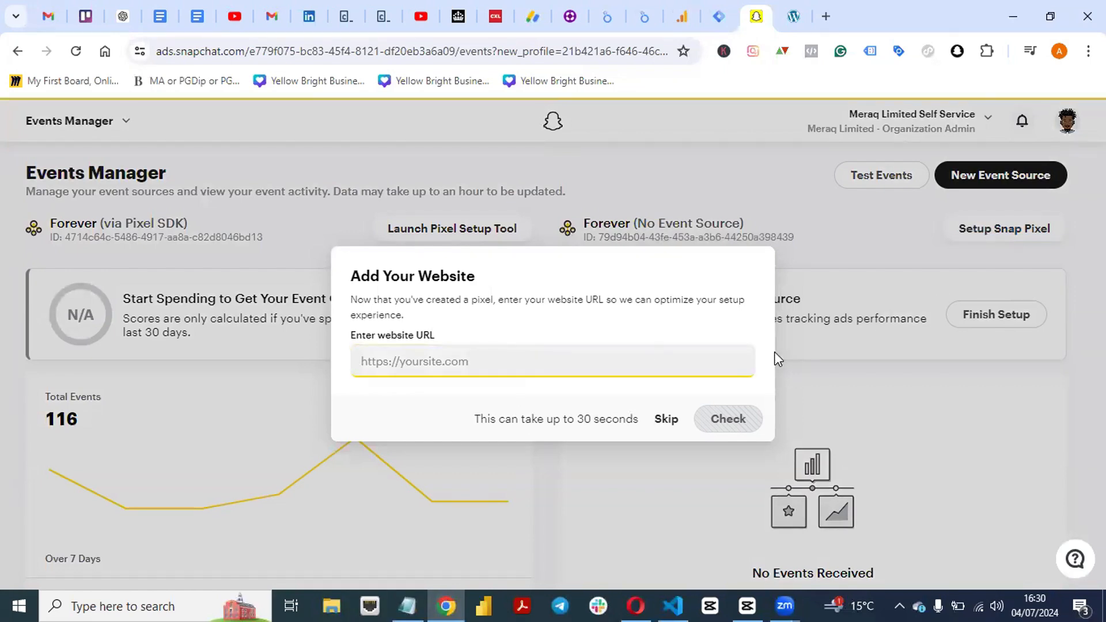
pyautogui.click(793, 17)
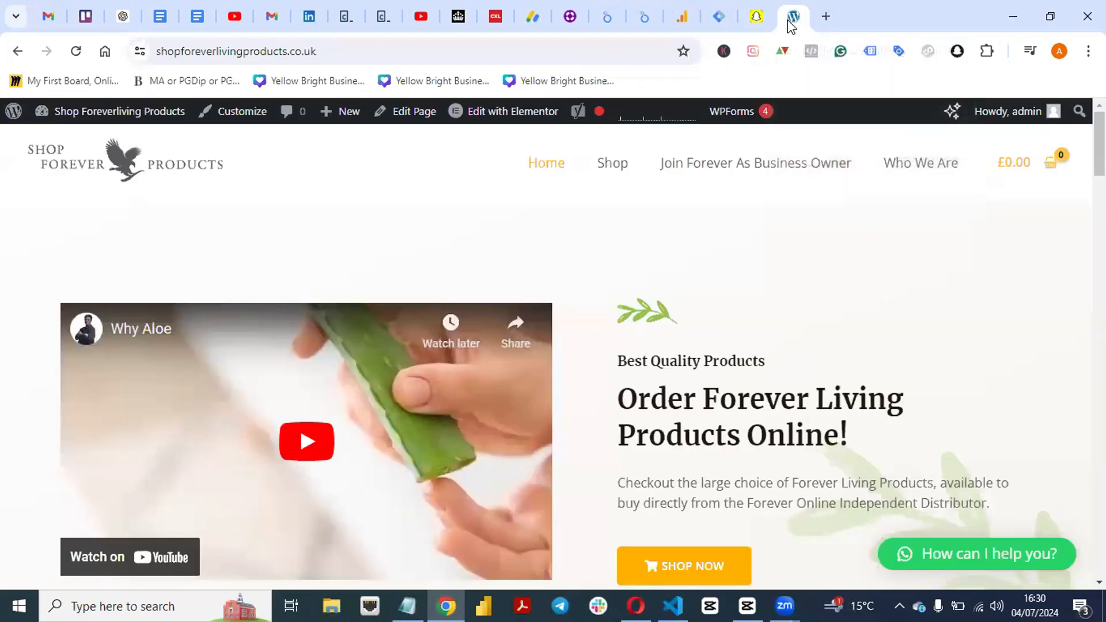
pyautogui.click(618, 47)
pyautogui.doubleClick(619, 47)
pyautogui.tripleClick(619, 47)
pyautogui.hotkey('ctrl', 'c')
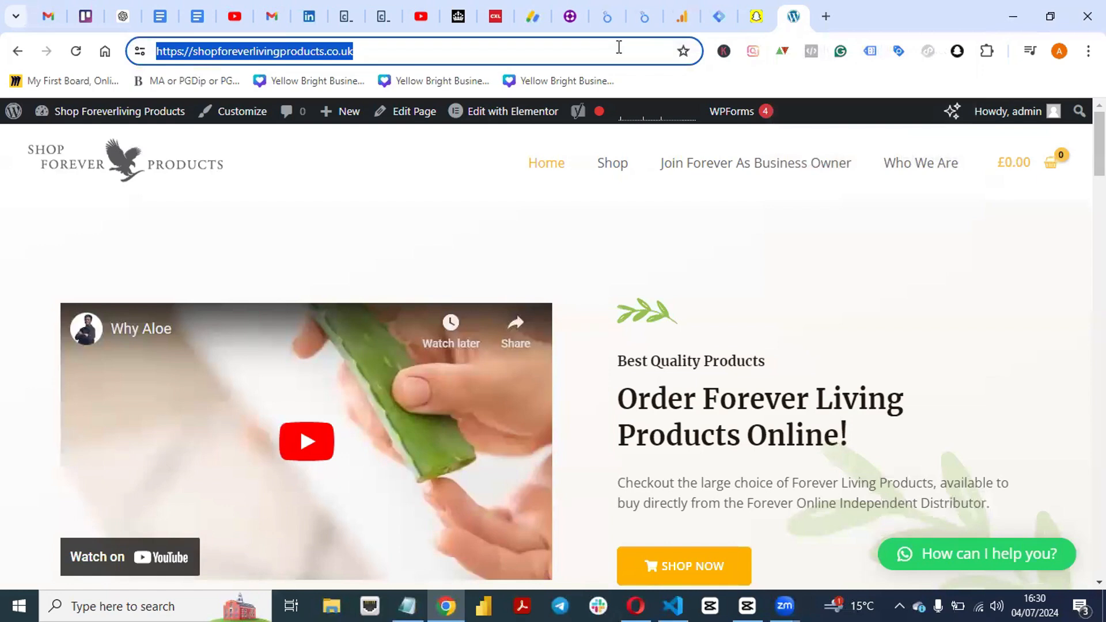
pyautogui.click(759, 16)
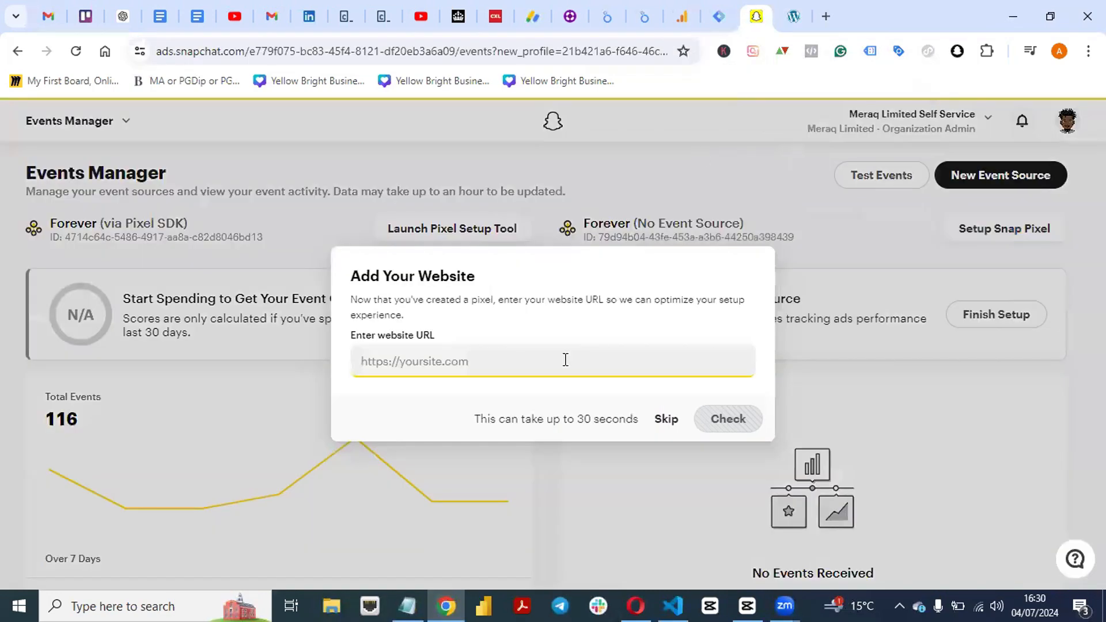
pyautogui.hotkey('ctrl', 'v')
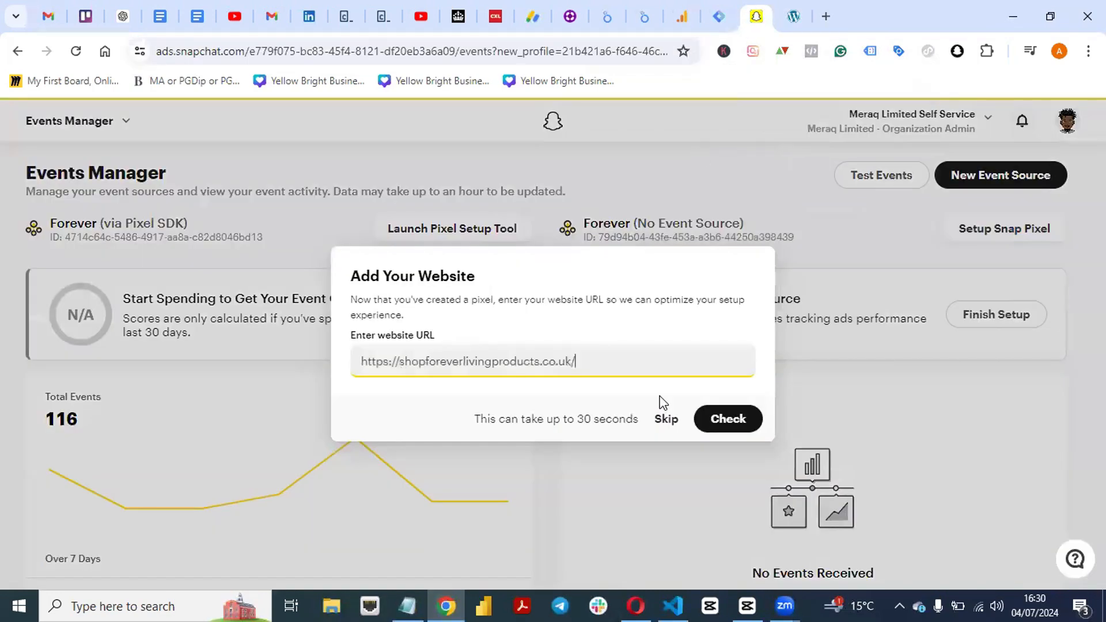
pyautogui.click(723, 421)
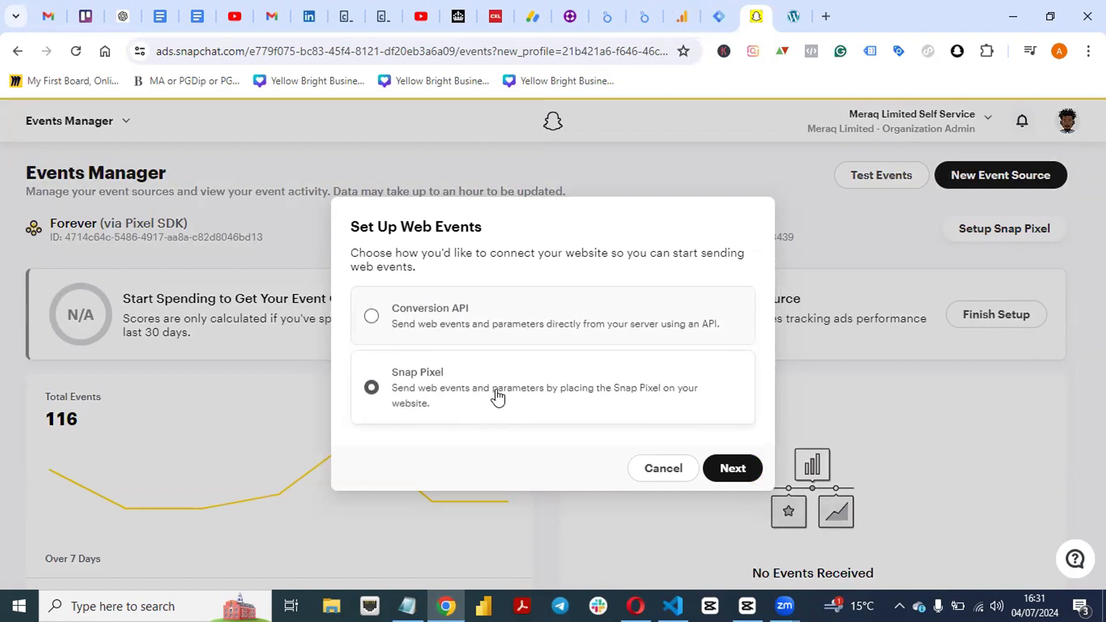
# - Connect the website's web events through Snap Pixel, using Manual Setup as the event setup method
pyautogui.click(733, 469)
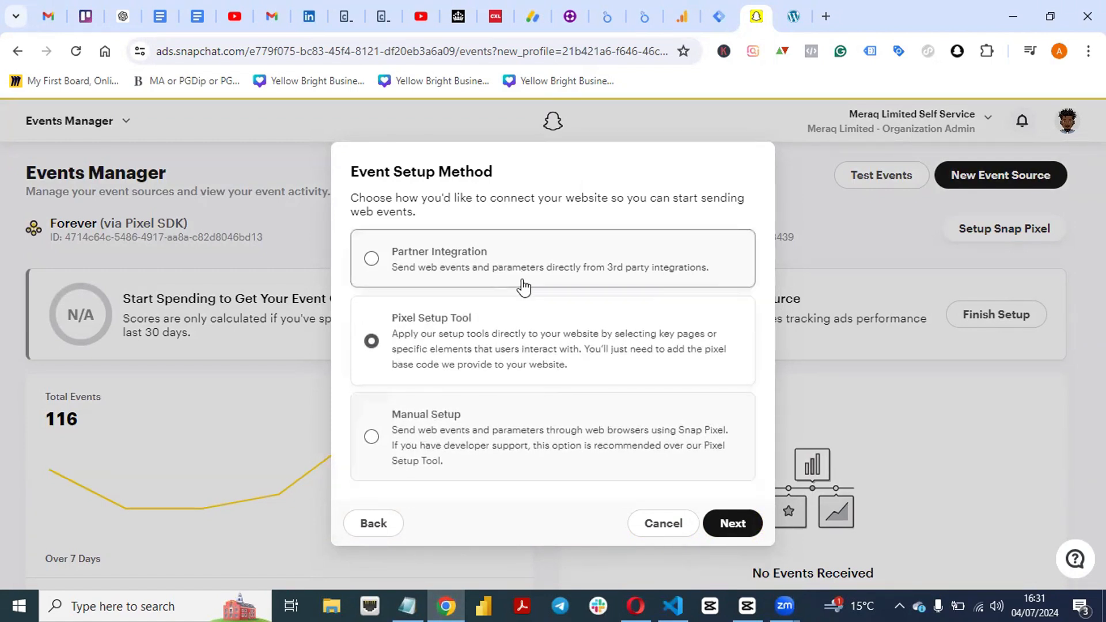
pyautogui.click(476, 455)
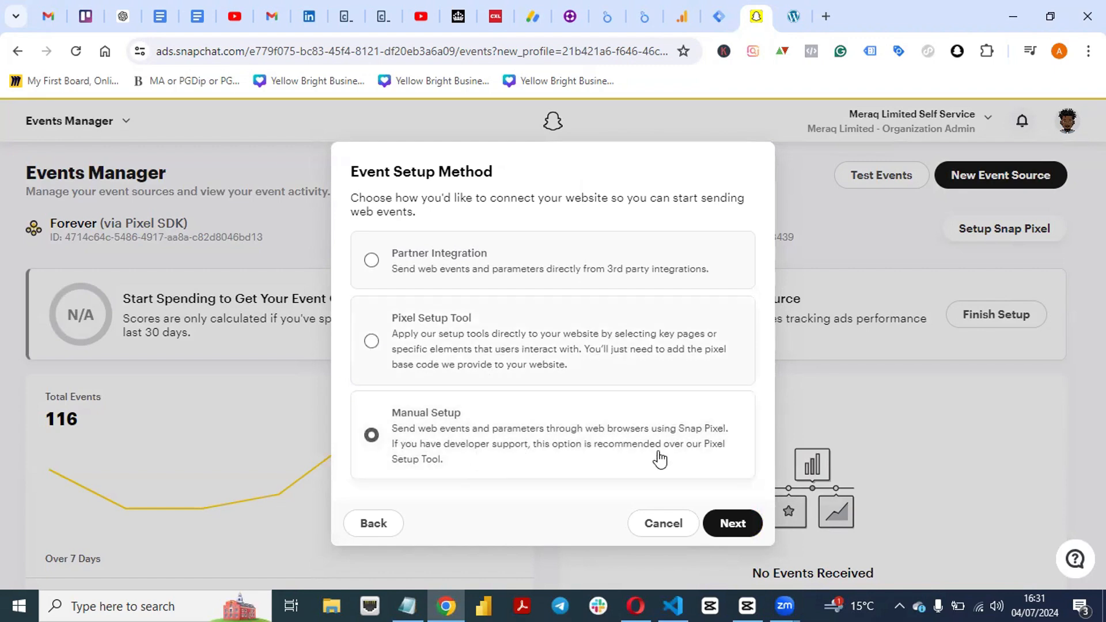
pyautogui.click(731, 523)
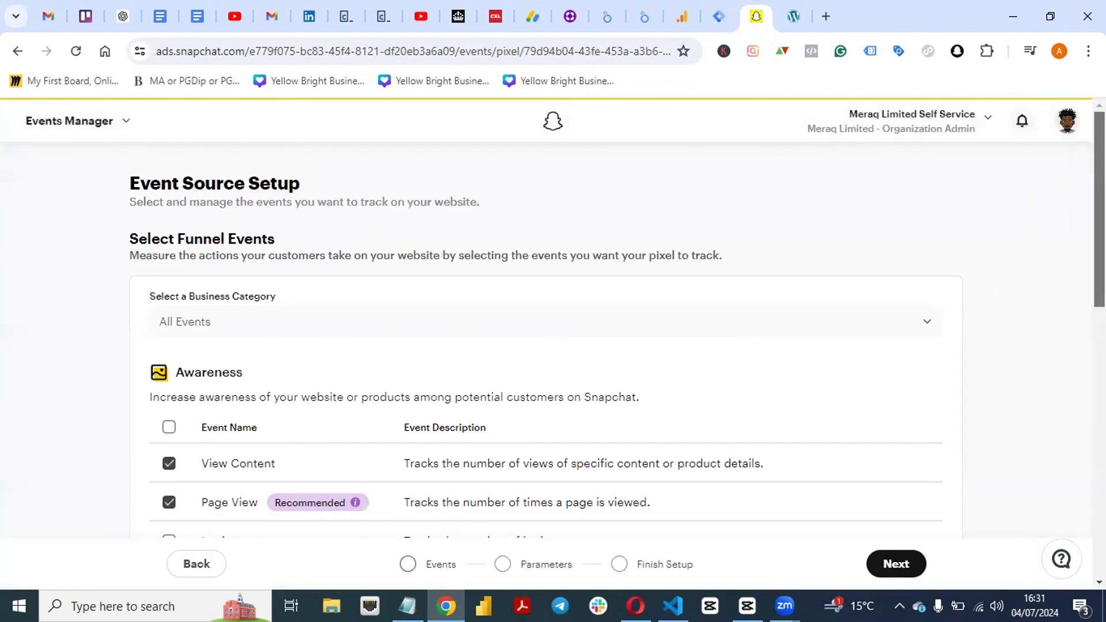
# - Exclude View Content from the tracked funnel events, keep Page View, Purchase and Add to Cart, and continue to the parameters
pyautogui.scroll(-8, 553, 322)
pyautogui.scroll(-3, 553, 345)
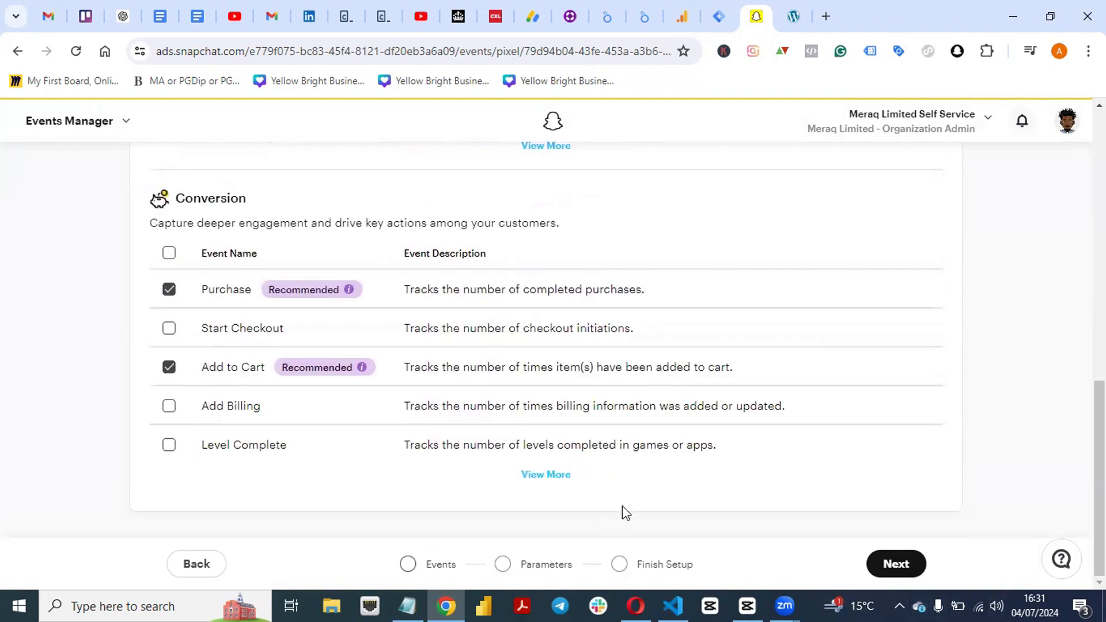
pyautogui.moveTo(1099, 479); pyautogui.dragTo(1099, 260)
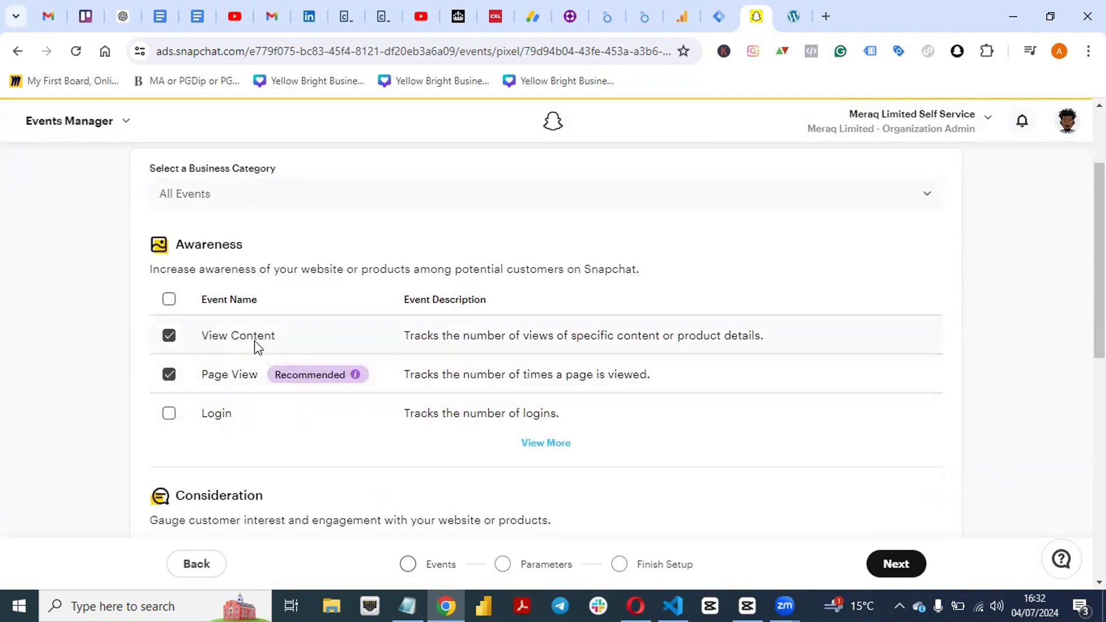
pyautogui.click(168, 339)
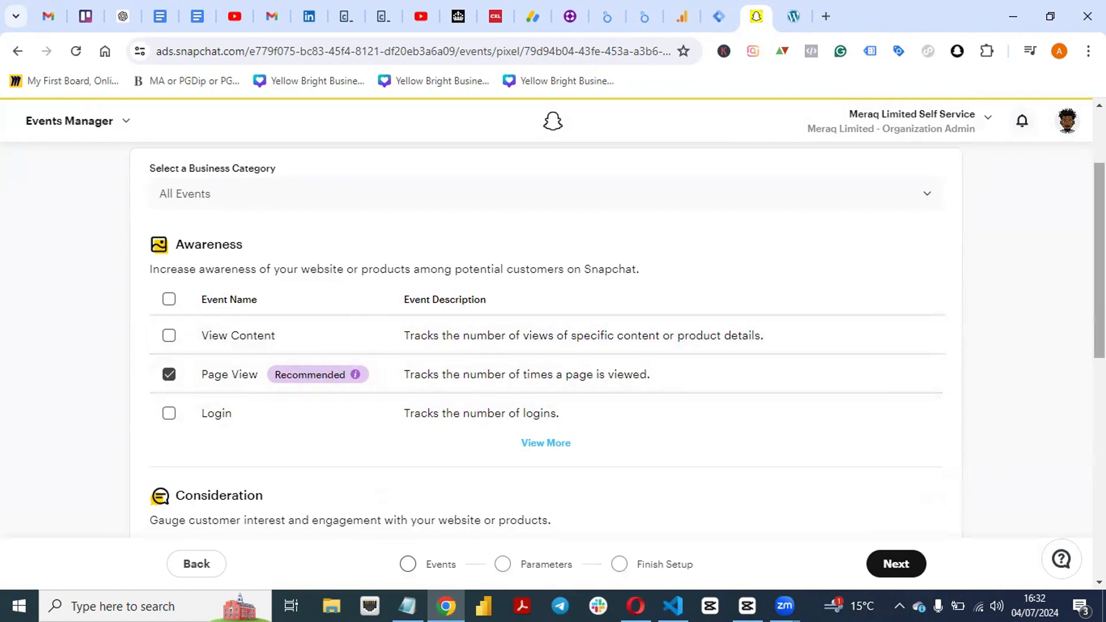
pyautogui.moveTo(1099, 260); pyautogui.dragTo(1100, 477)
pyautogui.scroll(-1, 634, 359)
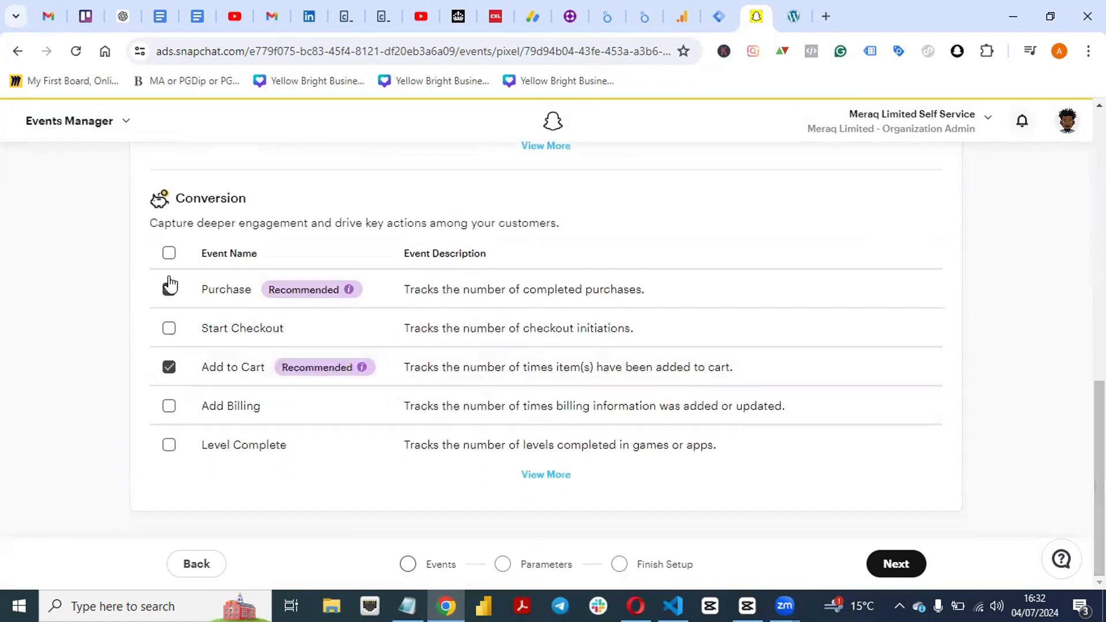
pyautogui.click(887, 576)
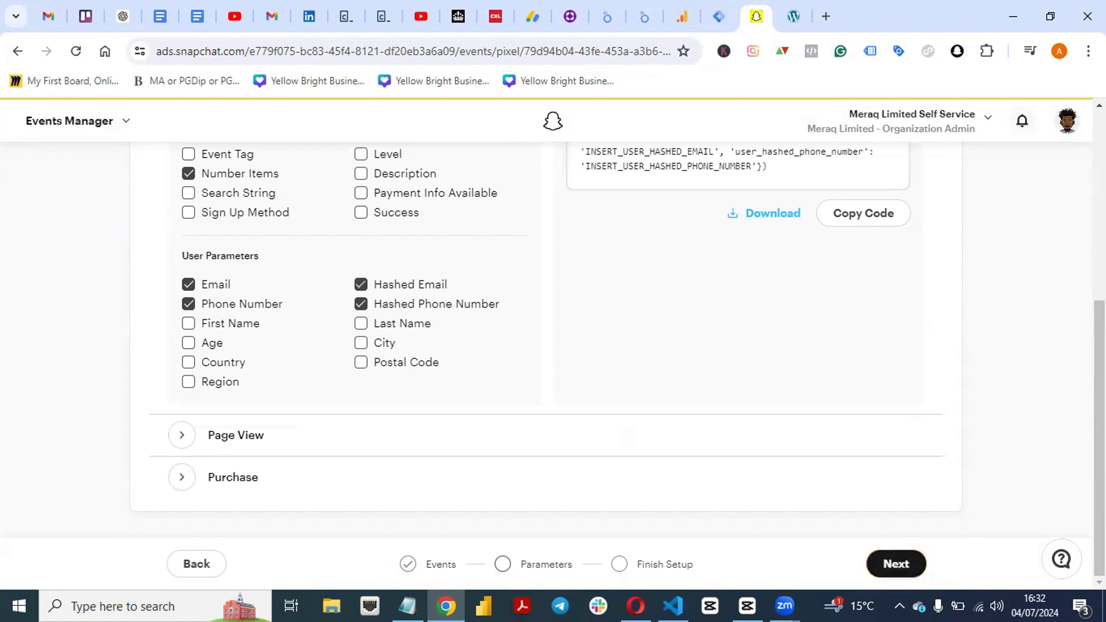
# - Review the Add to Cart event's parameters and add First Name and Last Name to its user parameters
pyautogui.moveTo(1099, 439); pyautogui.dragTo(1100, 247)
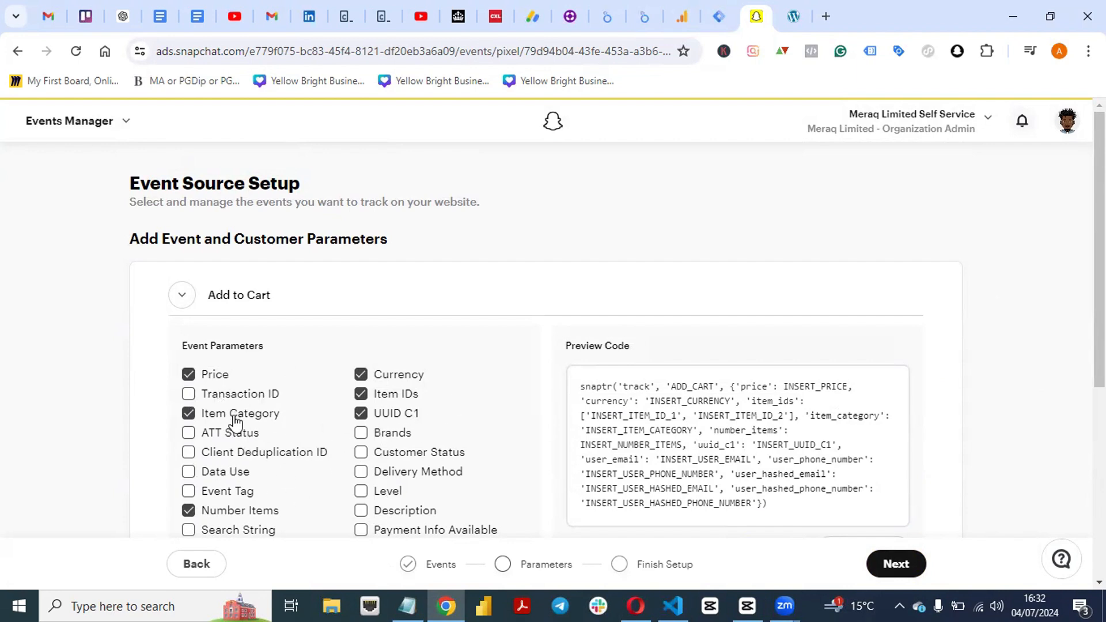
pyautogui.scroll(-2, 1099, 265)
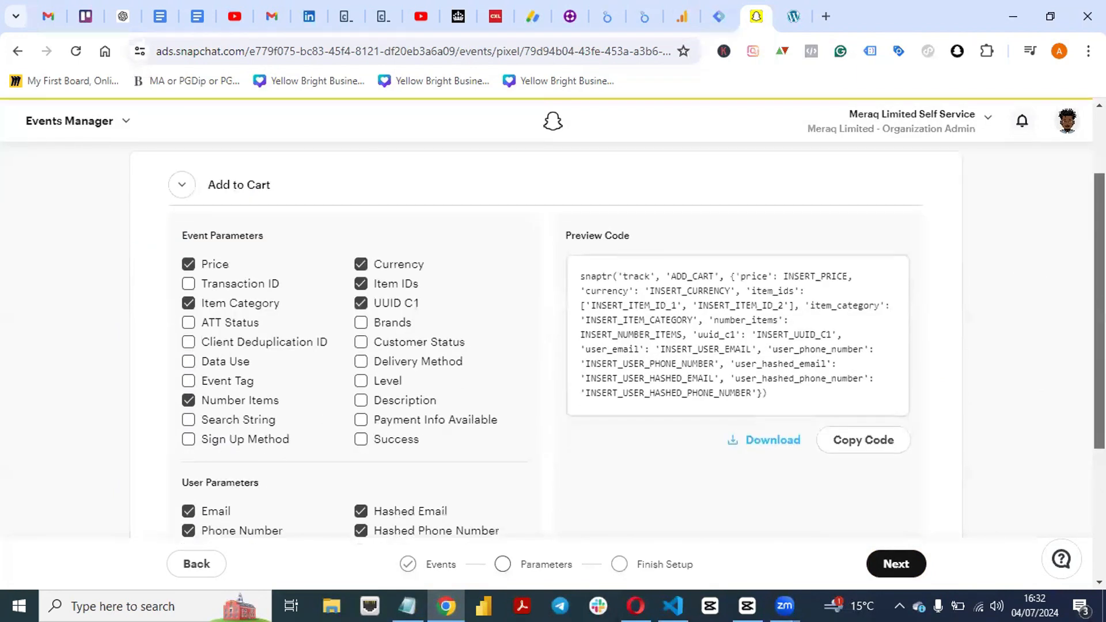
pyautogui.scroll(-1, 619, 340)
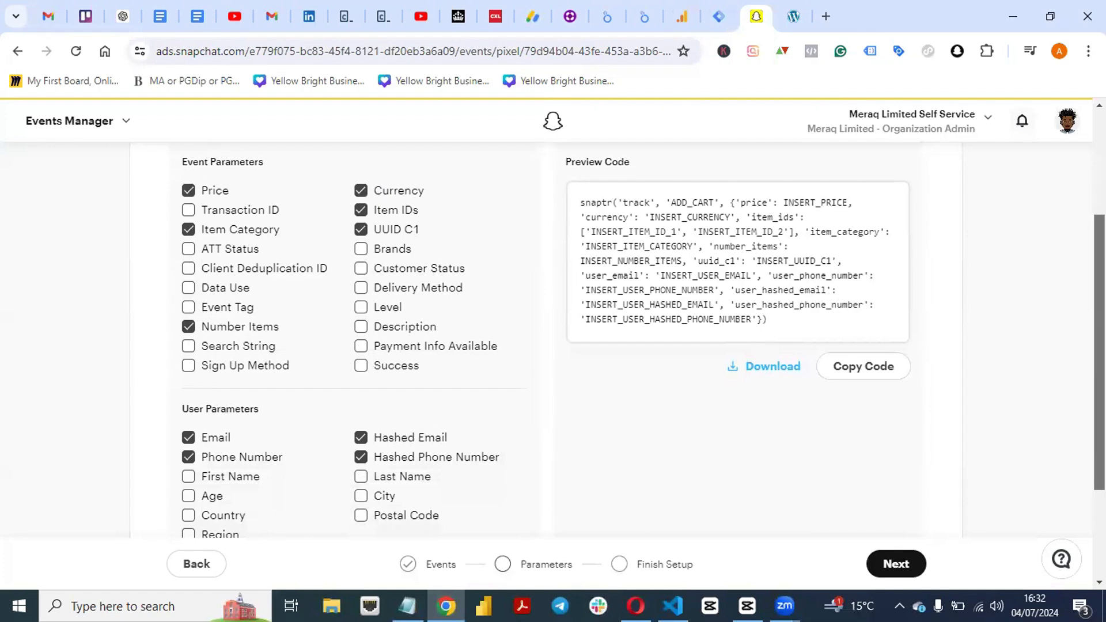
pyautogui.scroll(-2, 553, 340)
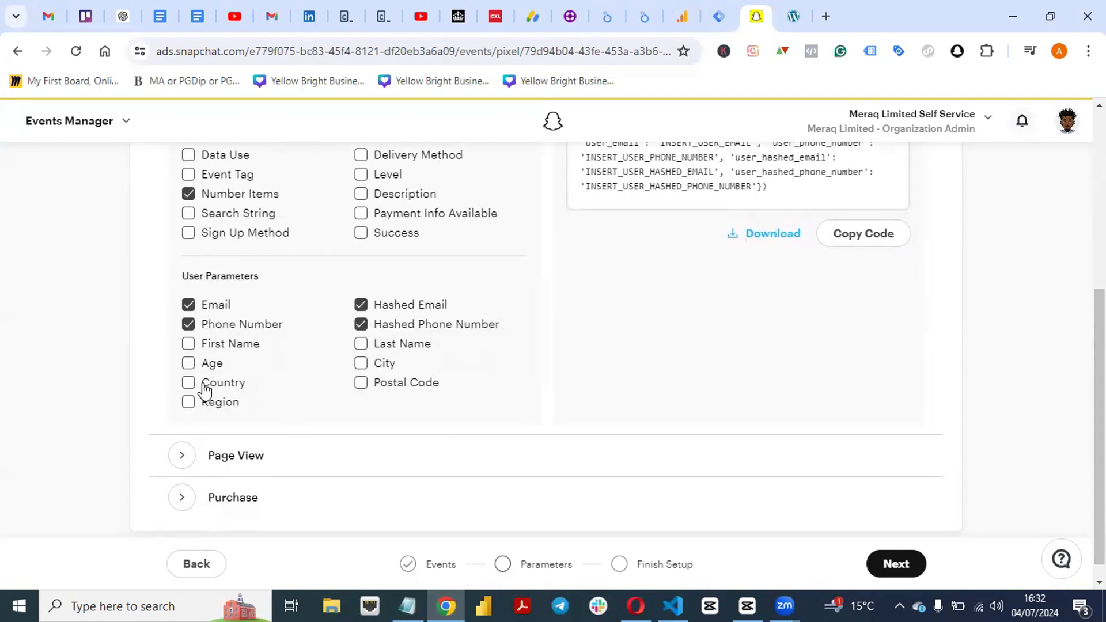
pyautogui.click(186, 346)
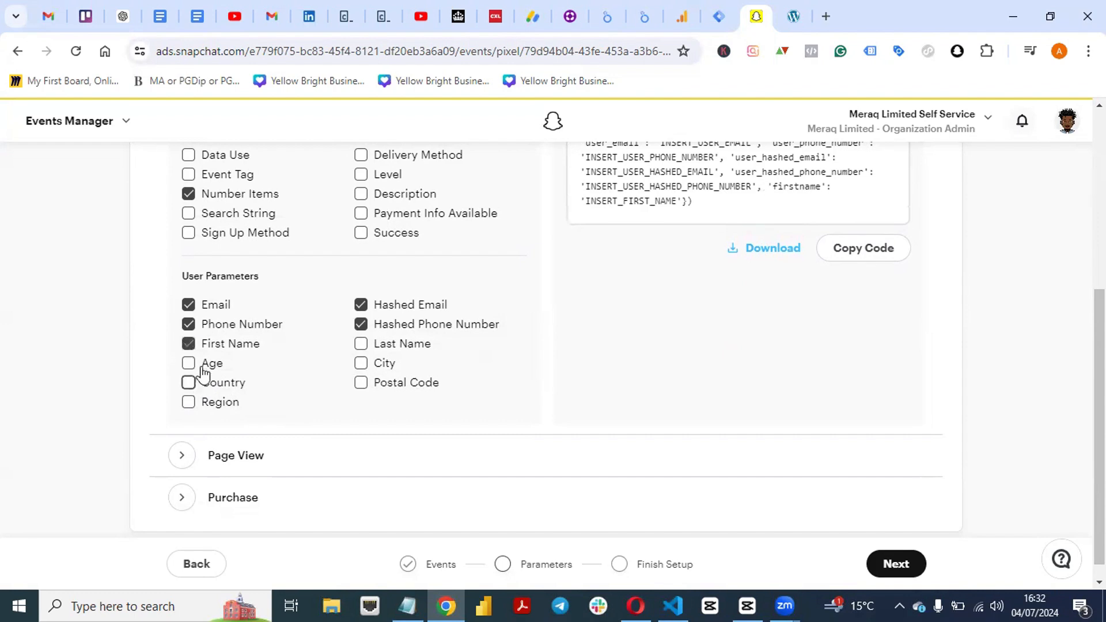
pyautogui.click(361, 345)
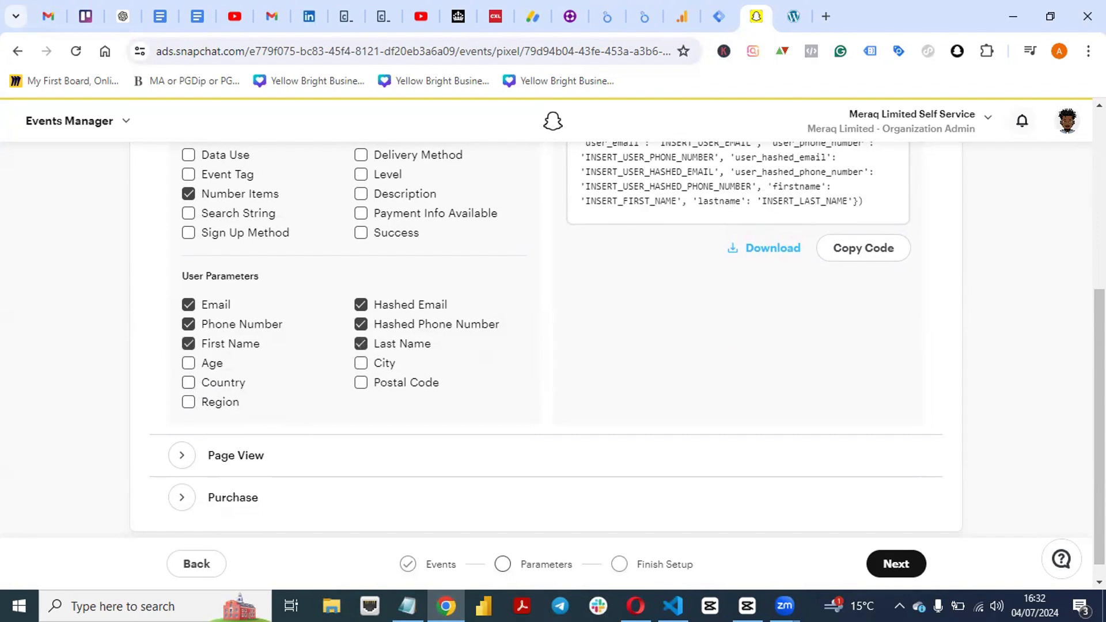
# - Review the Page View event's parameters, and add First Name and Last Name to the Purchase event's user parameters
pyautogui.scroll(-1, 1100, 433)
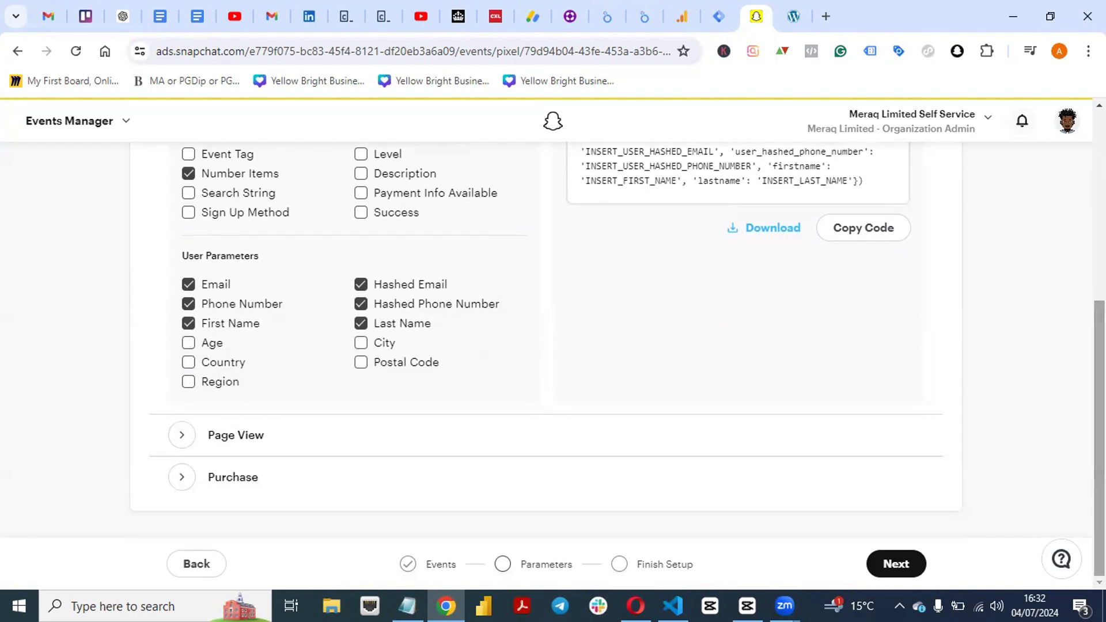
pyautogui.click(182, 436)
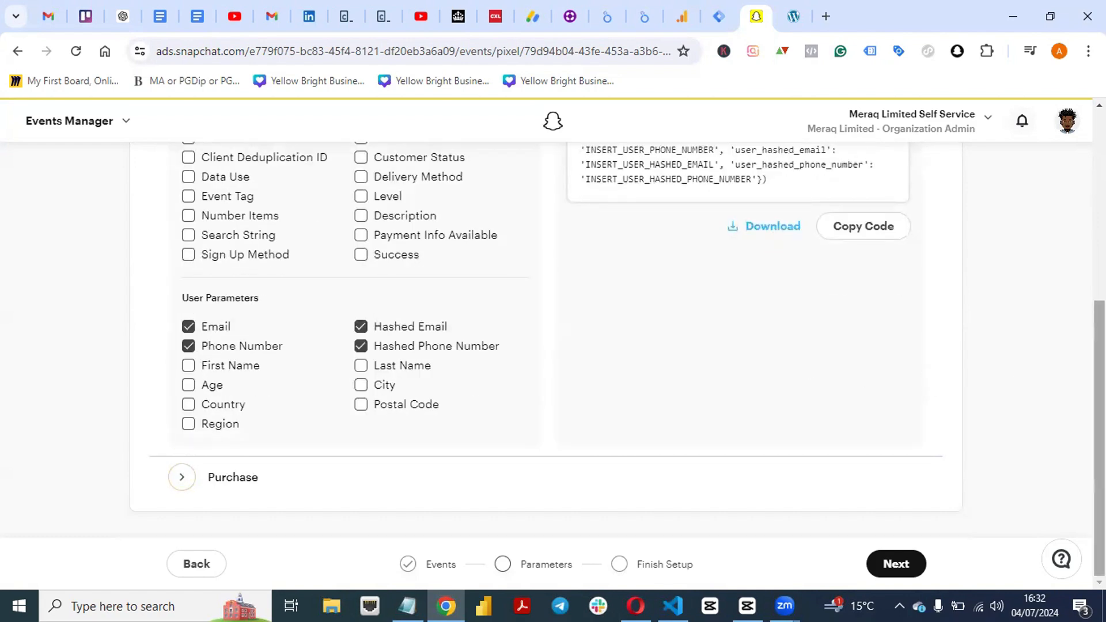
pyautogui.moveTo(1100, 397)
pyautogui.mouseDown()
pyautogui.moveTo(1100, 377)
pyautogui.moveTo(1099, 395)
pyautogui.mouseUp()
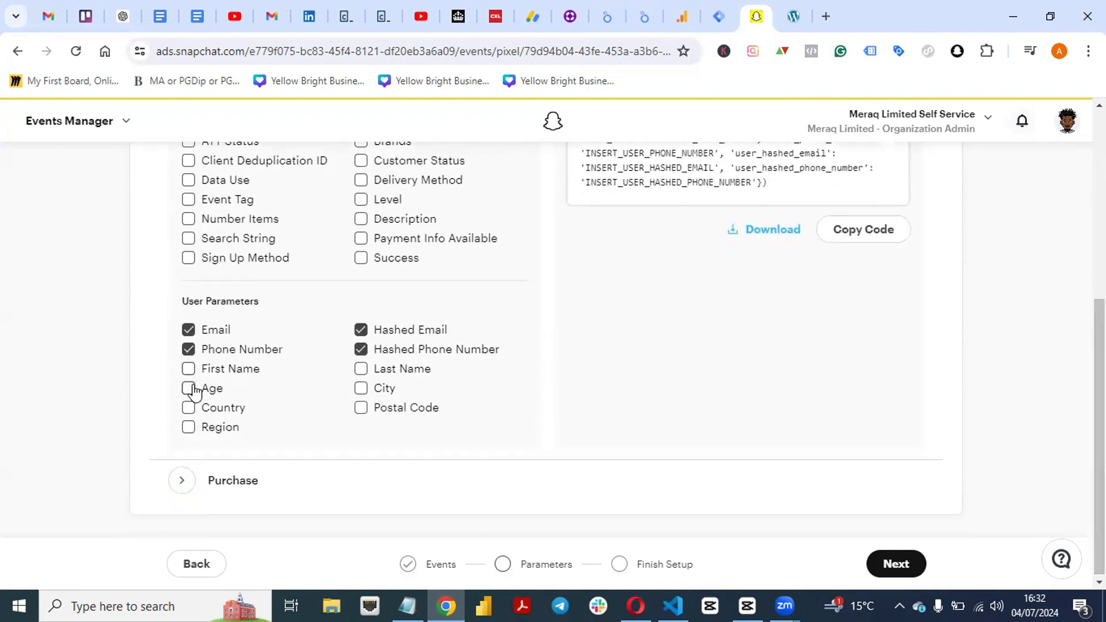
pyautogui.click(192, 487)
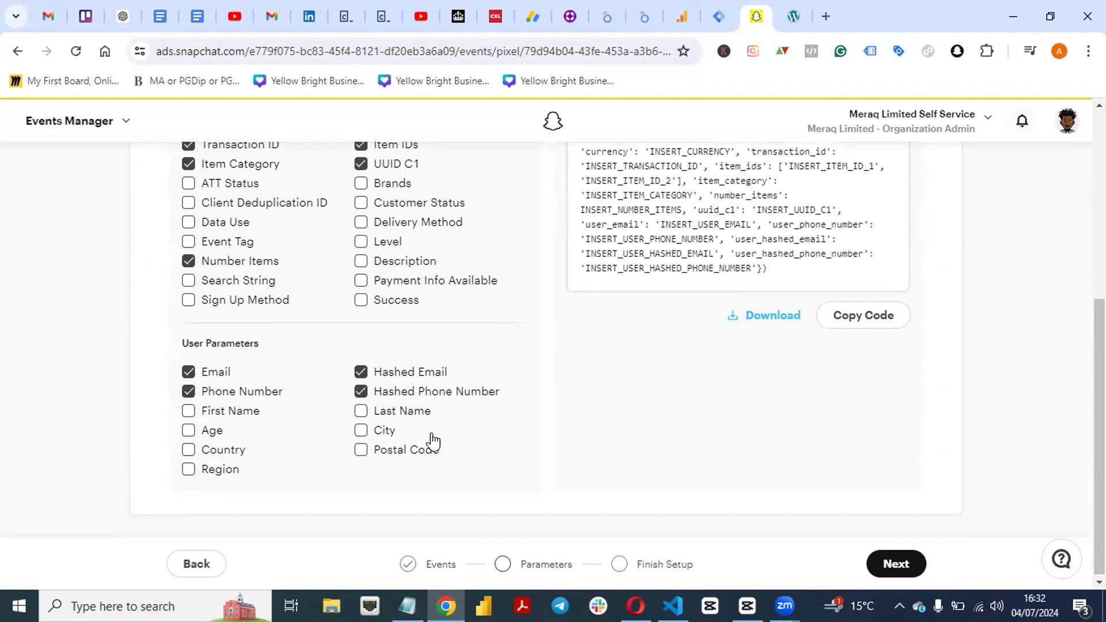
pyautogui.click(187, 411)
pyautogui.click(361, 411)
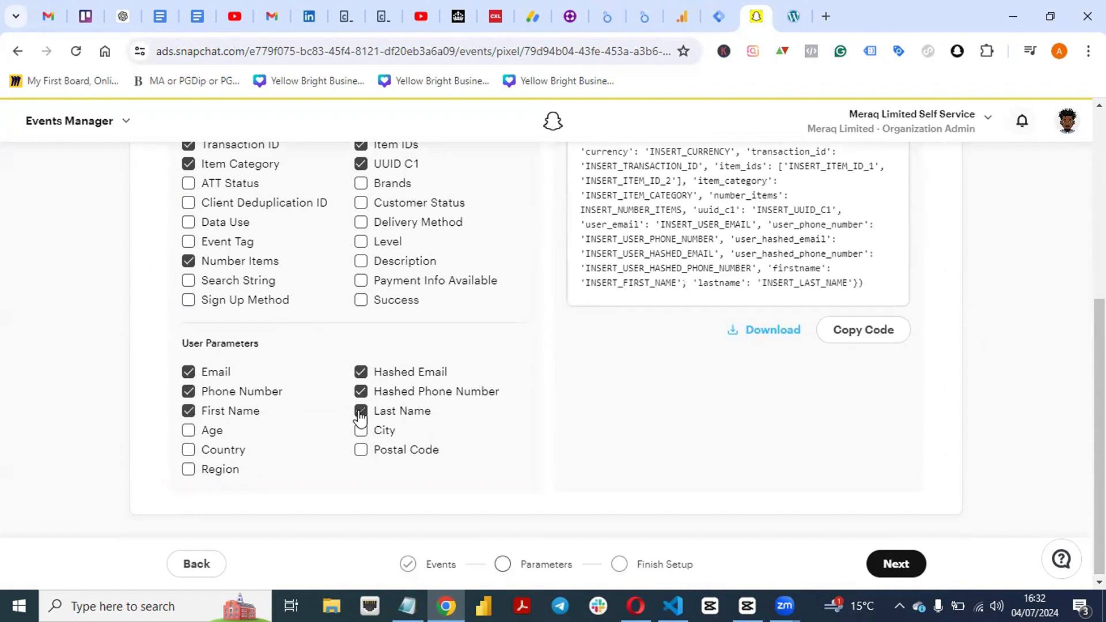
# - Accept the event parameters and review the base code, event code and Automated Matching sections of the final setup page
pyautogui.click(899, 564)
pyautogui.scroll(3, 1009, 363)
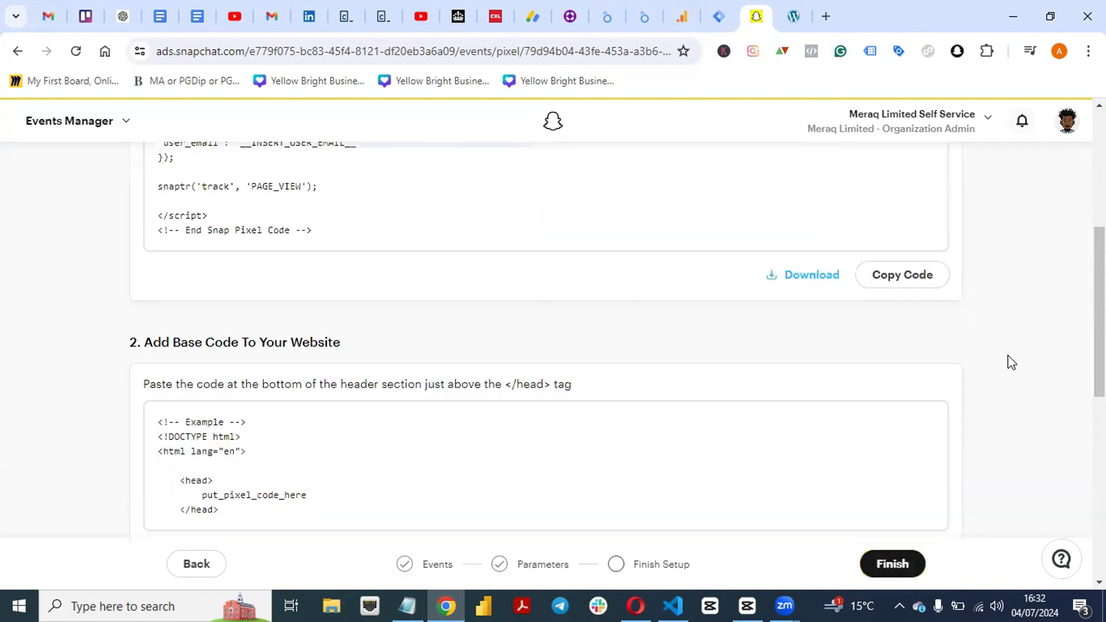
pyautogui.scroll(5, 1099, 311)
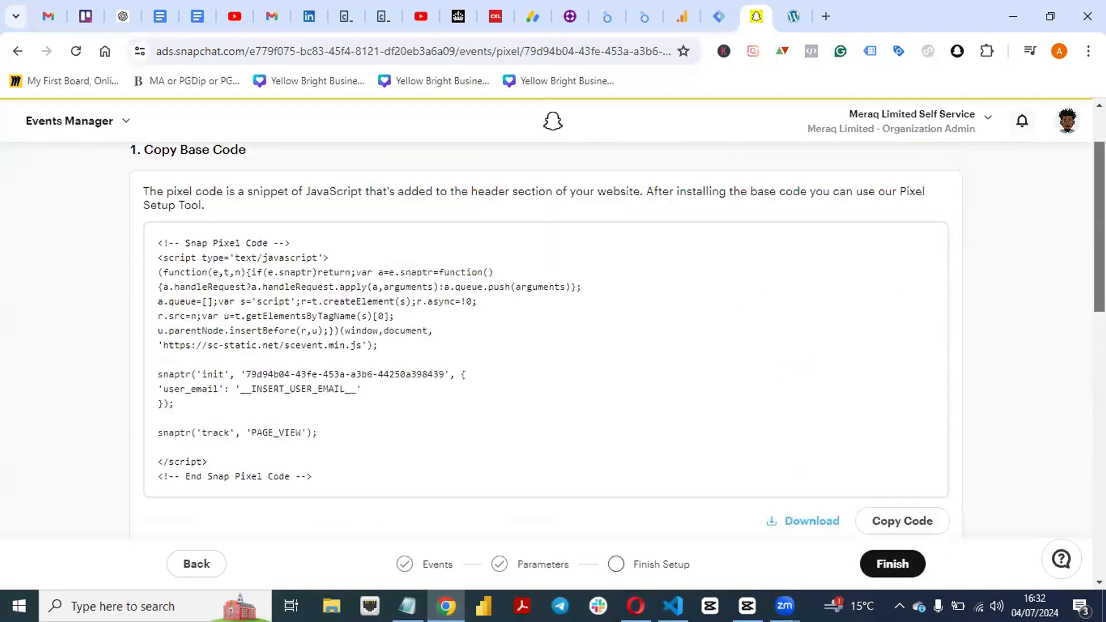
pyautogui.scroll(-9, 553, 334)
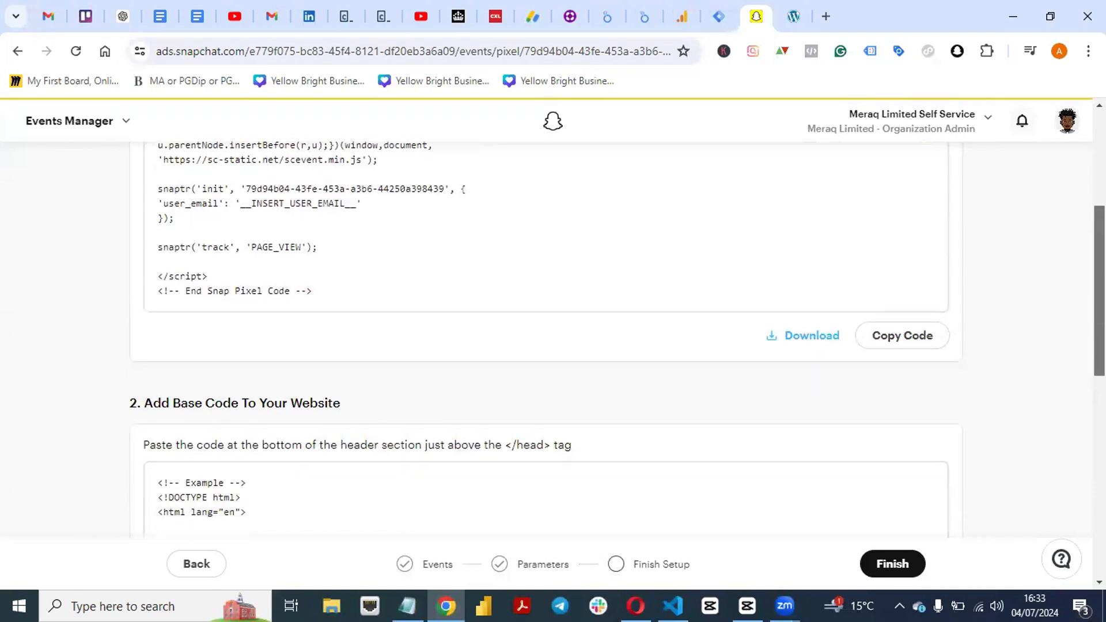
pyautogui.scroll(-5, 1073, 487)
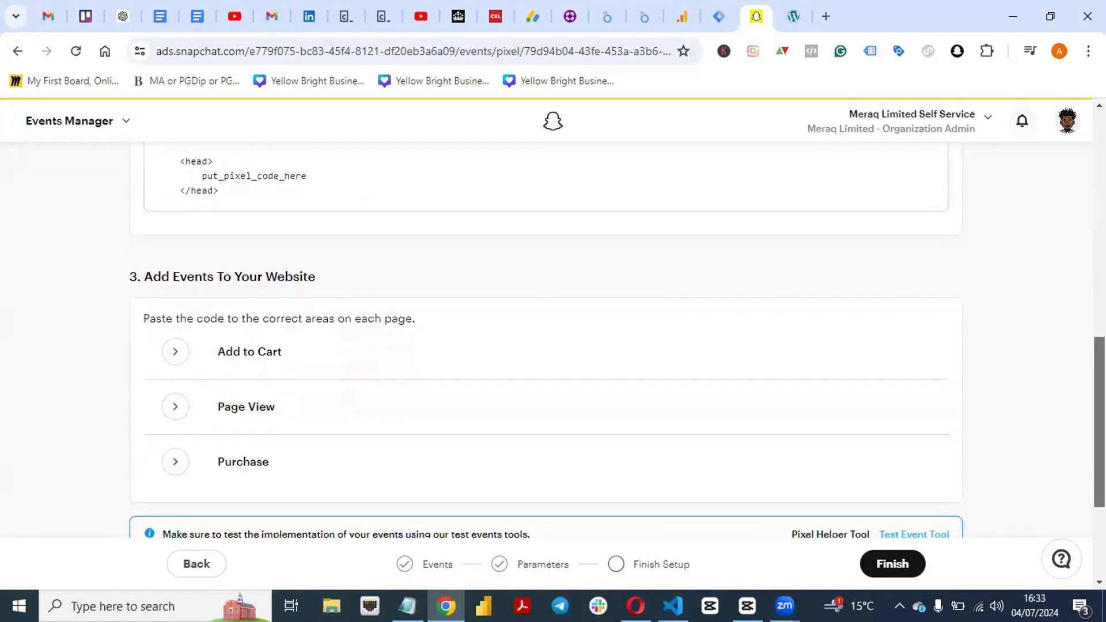
pyautogui.scroll(3, 1073, 487)
pyautogui.scroll(-3, 1072, 487)
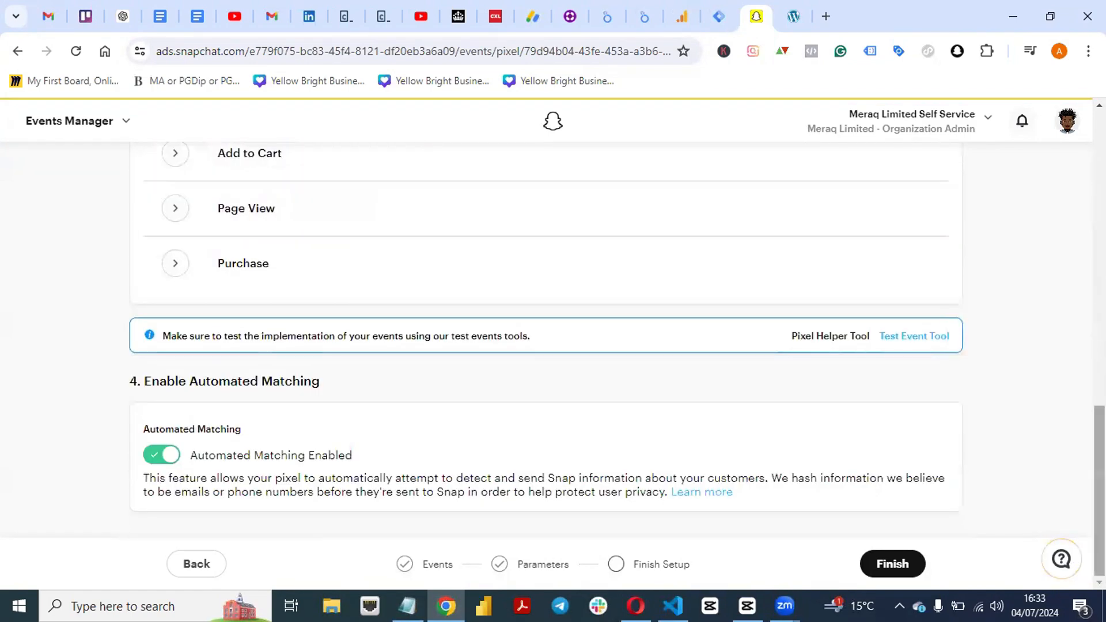
pyautogui.scroll(9, 1072, 553)
pyautogui.scroll(5, 927, 376)
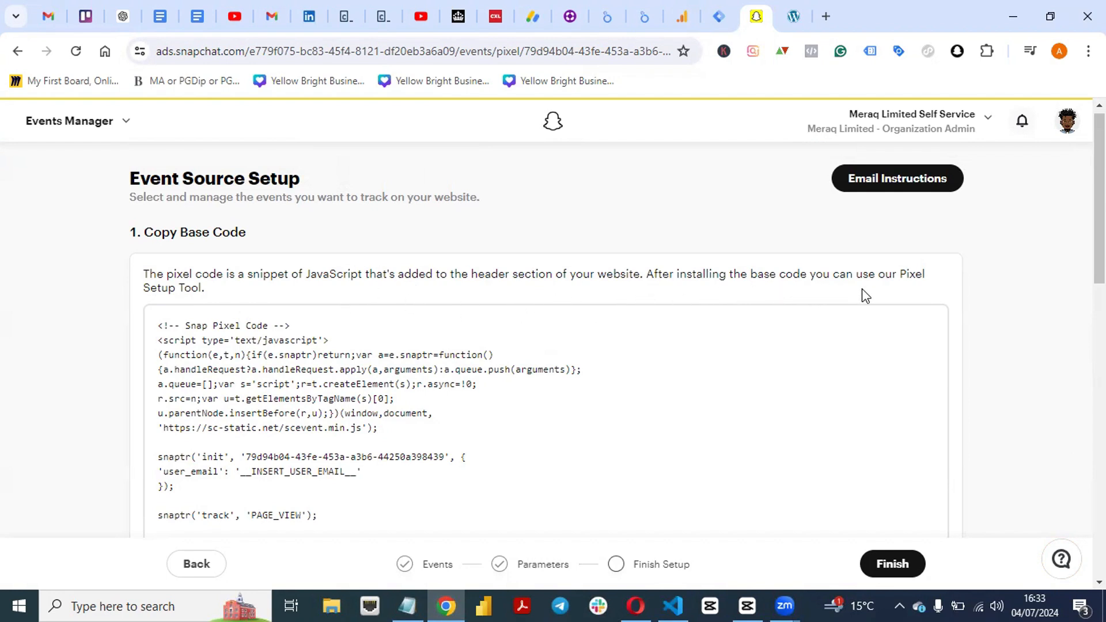
pyautogui.moveTo(1099, 199); pyautogui.dragTo(1073, 551)
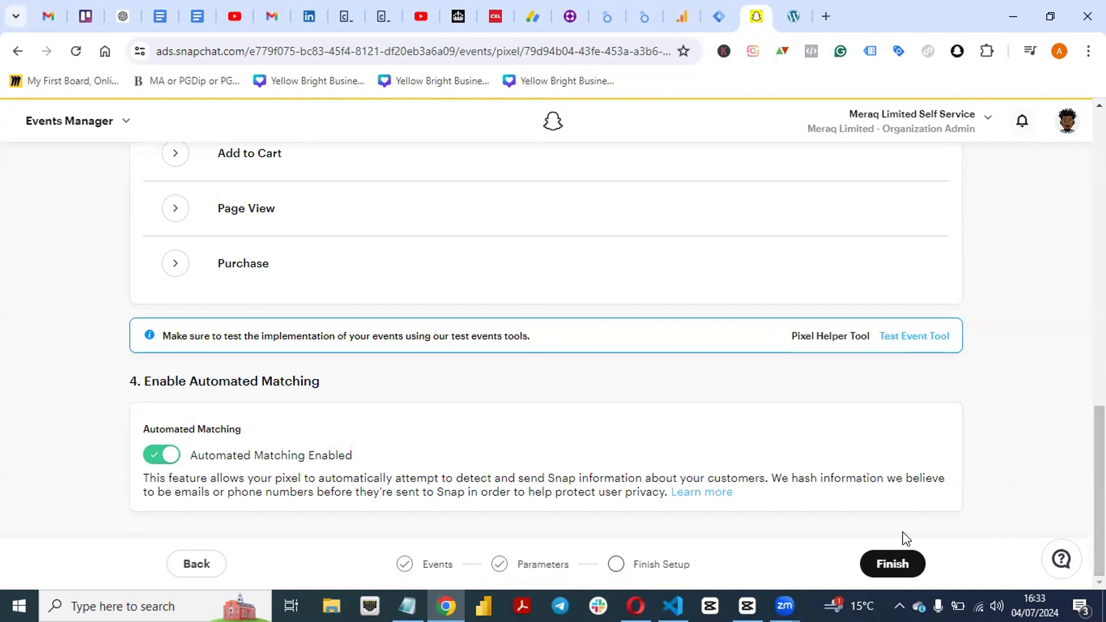
# - Finish the event source setup and look over the Forever pixels in Events Manager
pyautogui.click(888, 569)
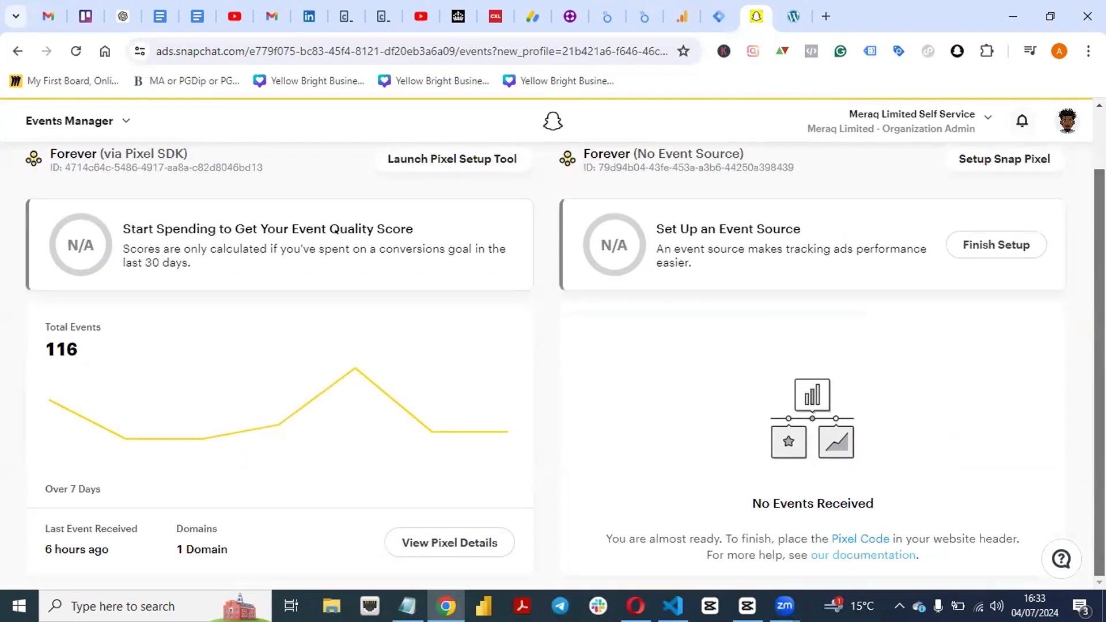
pyautogui.scroll(1, 419, 311)
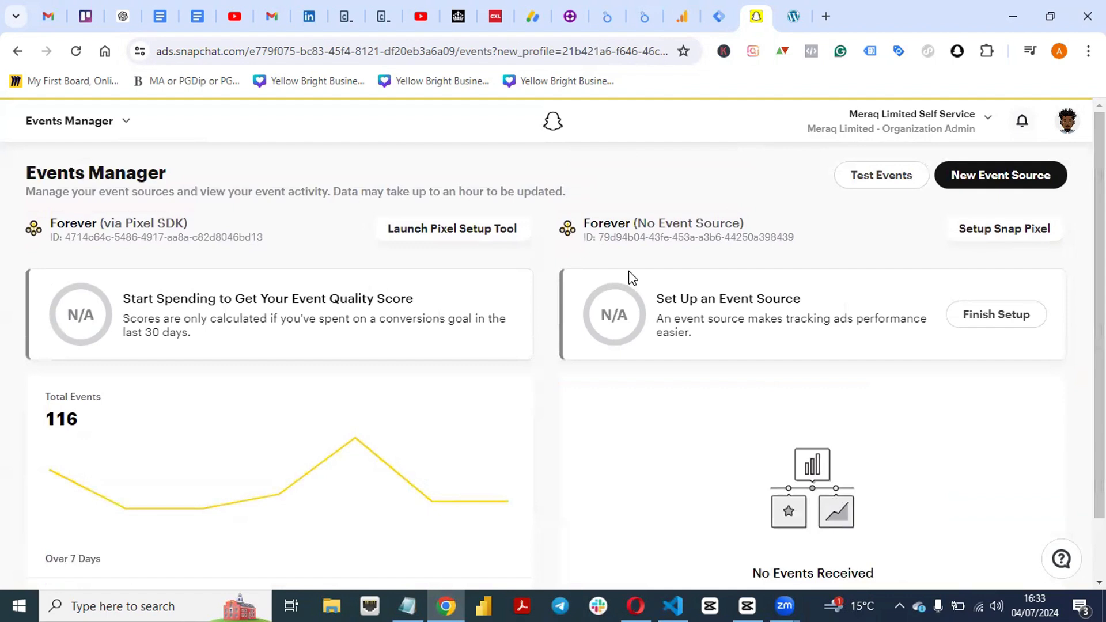
pyautogui.moveTo(1100, 323)
pyautogui.mouseDown()
pyautogui.moveTo(1100, 352)
pyautogui.moveTo(1100, 333)
pyautogui.mouseUp()
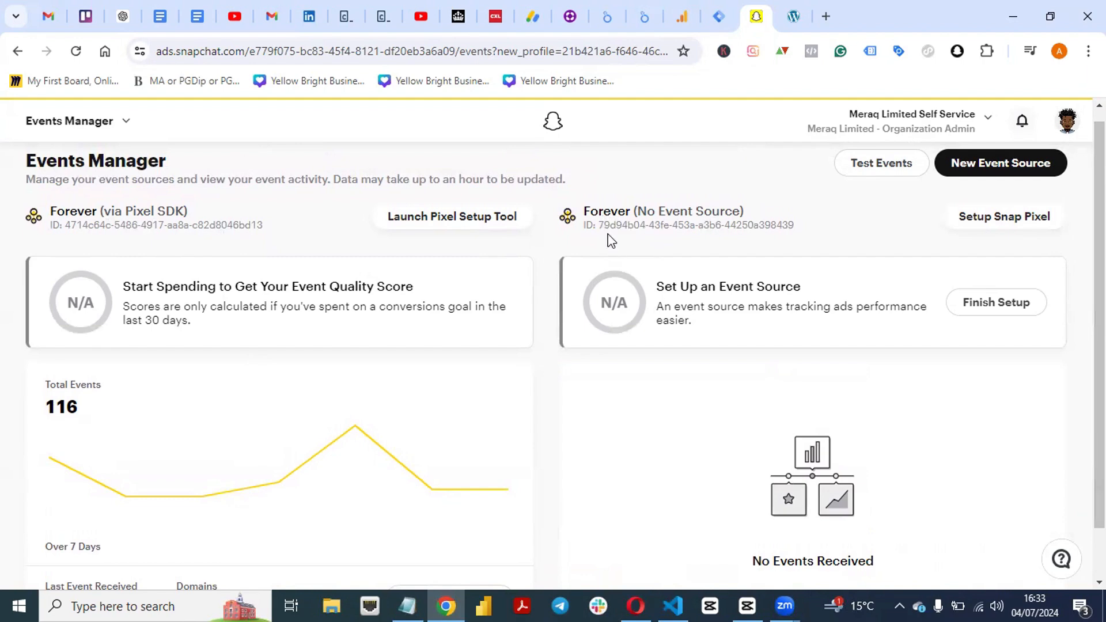
pyautogui.scroll(-1, 554, 357)
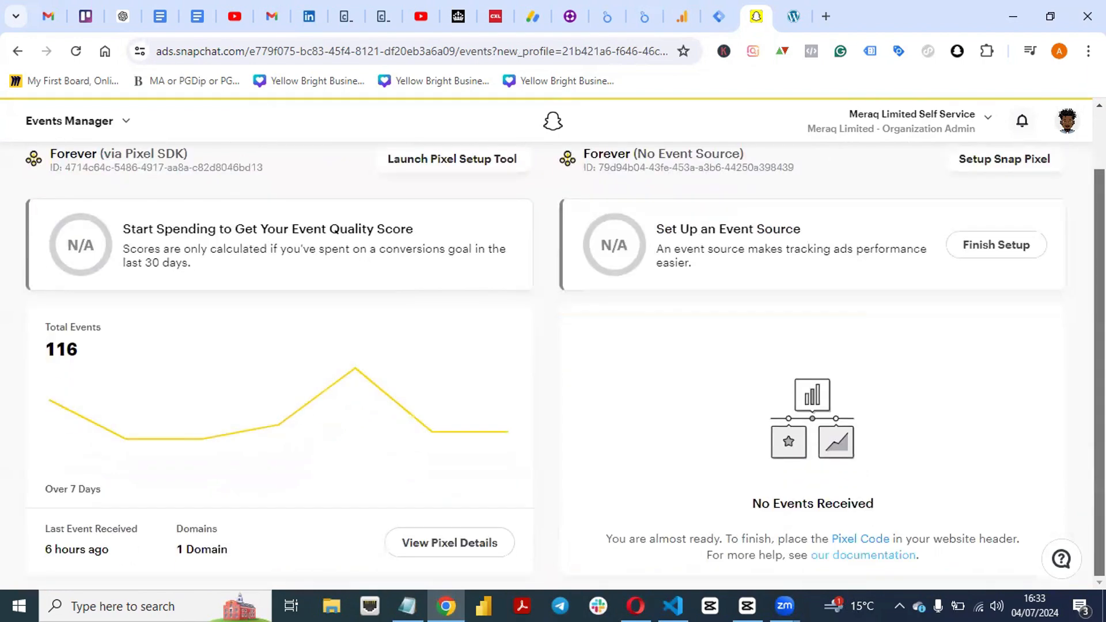
pyautogui.scroll(1, 1070, 363)
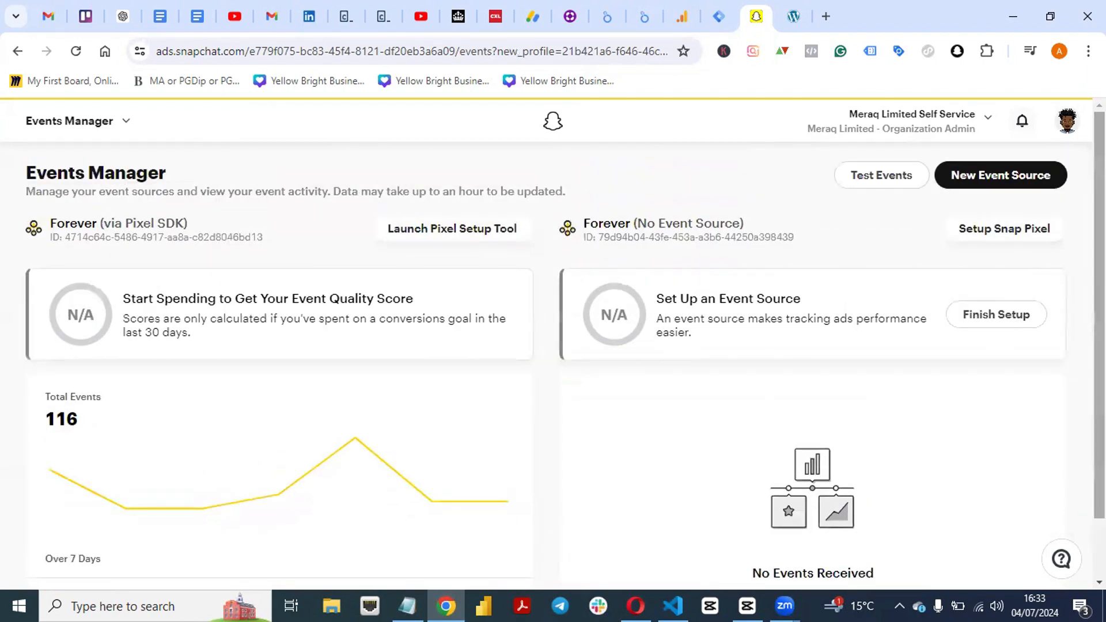
pyautogui.scroll(-1, 1069, 363)
pyautogui.scroll(1, 553, 346)
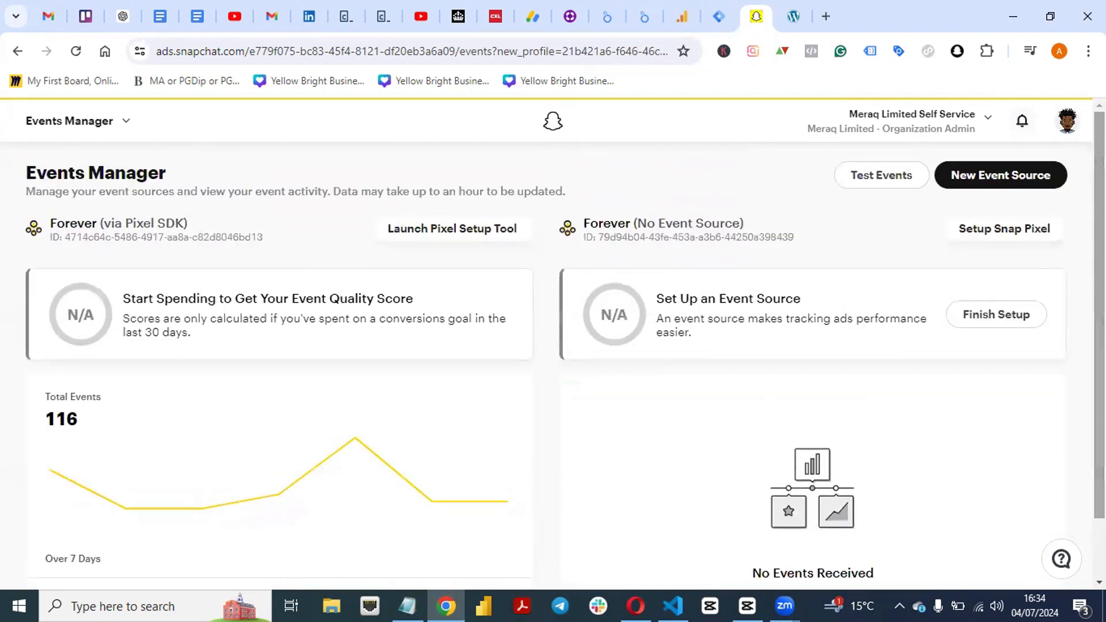
# - Open the Pixels page, postpone the tax ID entry, and view the first Forever pixel's details and ad account connections
pyautogui.click(116, 121)
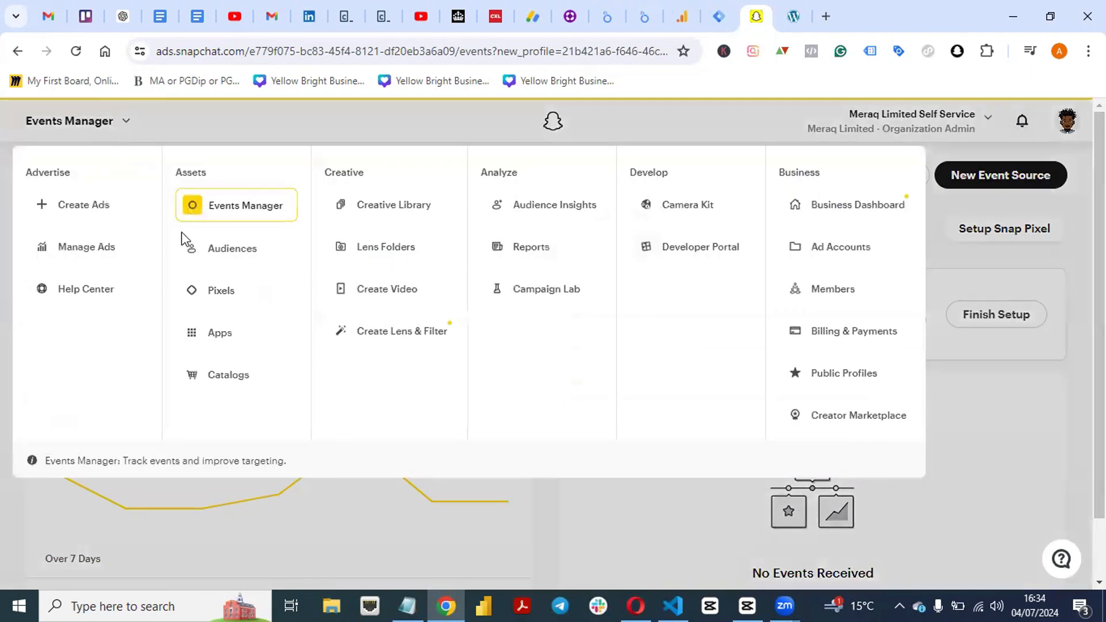
pyautogui.click(221, 293)
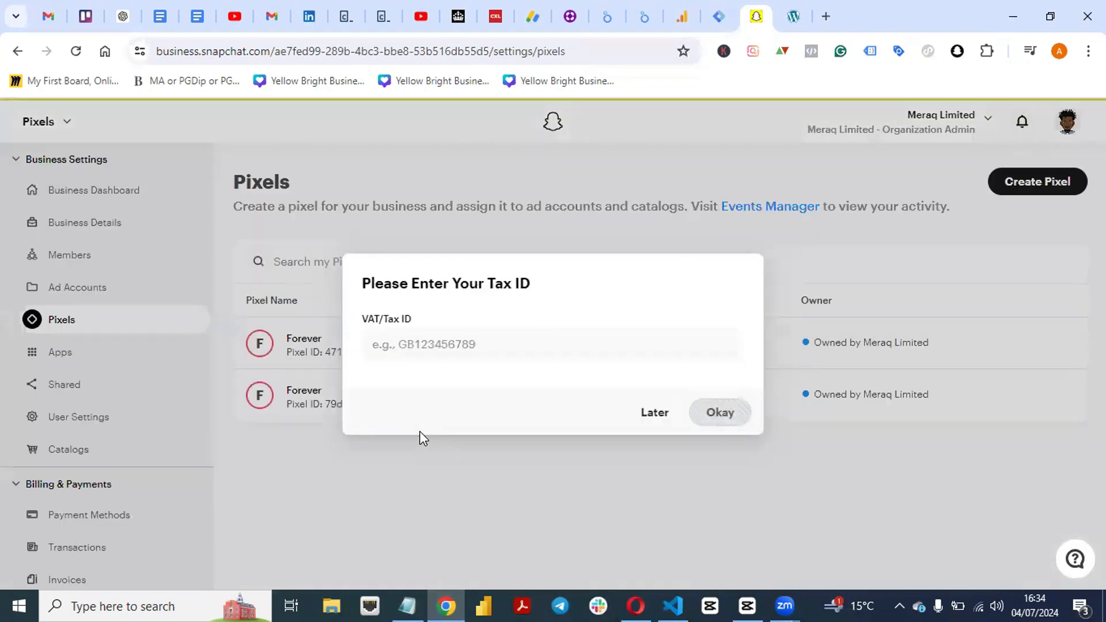
pyautogui.click(653, 414)
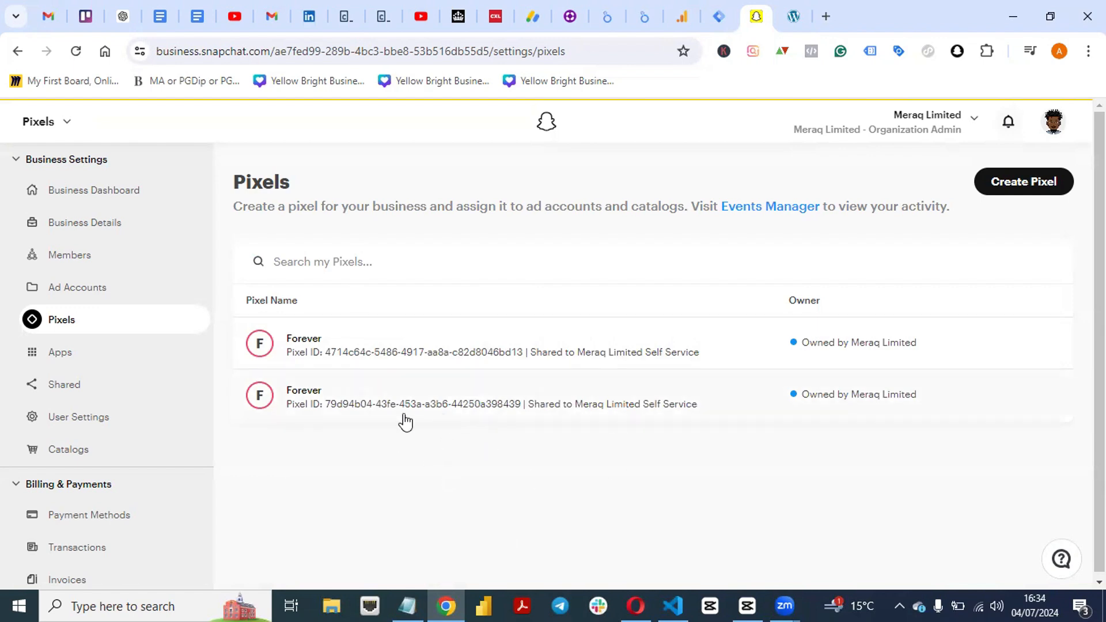
pyautogui.click(476, 353)
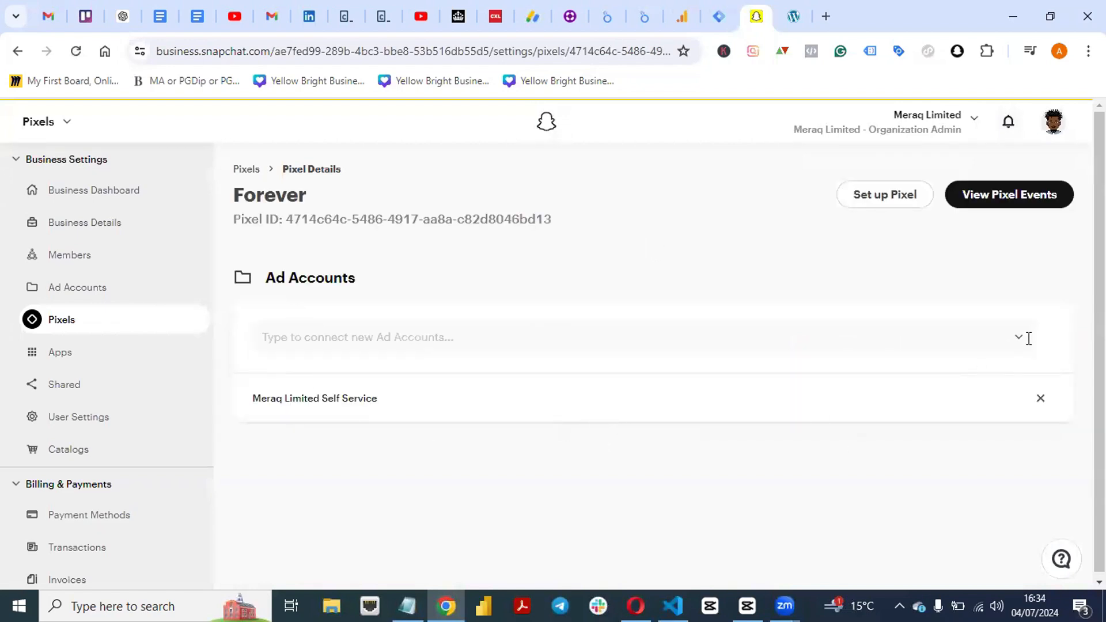
pyautogui.click(1029, 339)
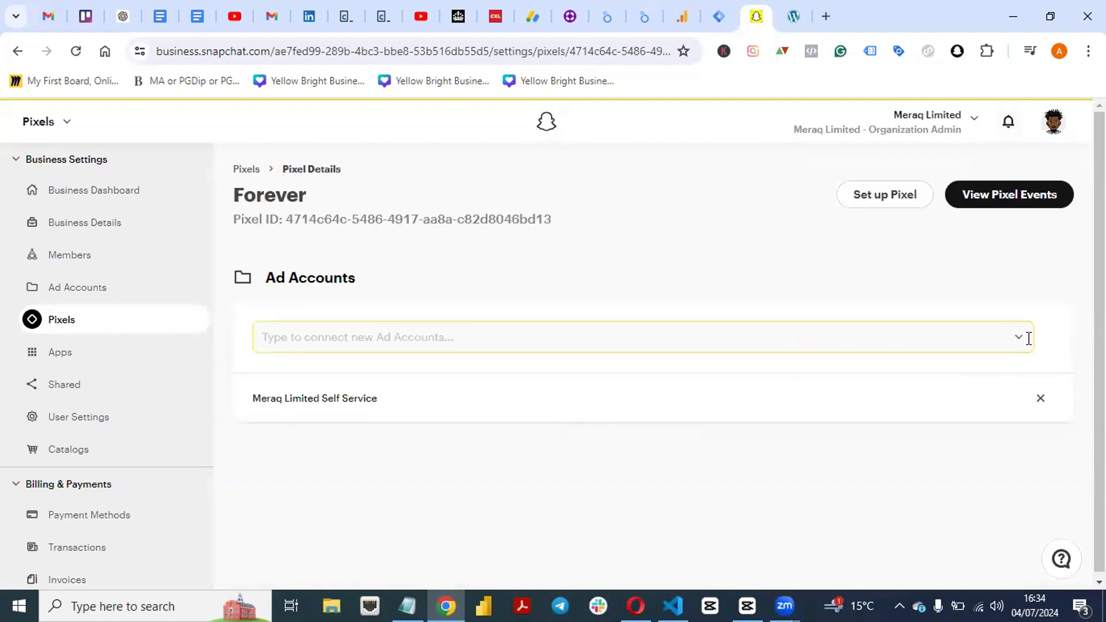
pyautogui.click(906, 487)
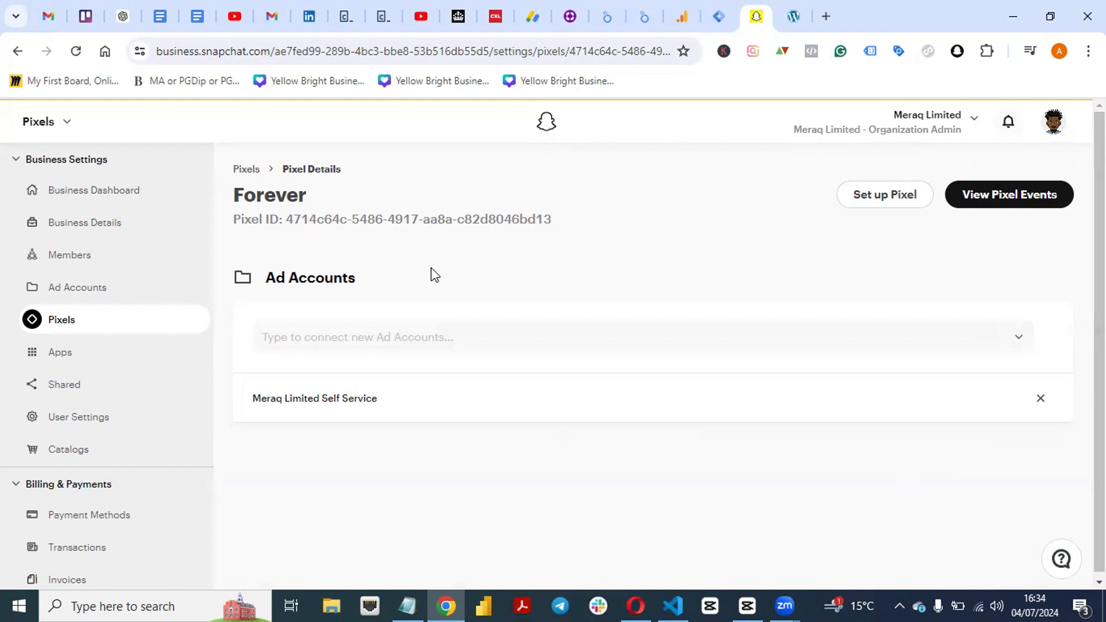
# - Look at the web event setup options for the Forever pixel and close them without choosing one
pyautogui.click(60, 123)
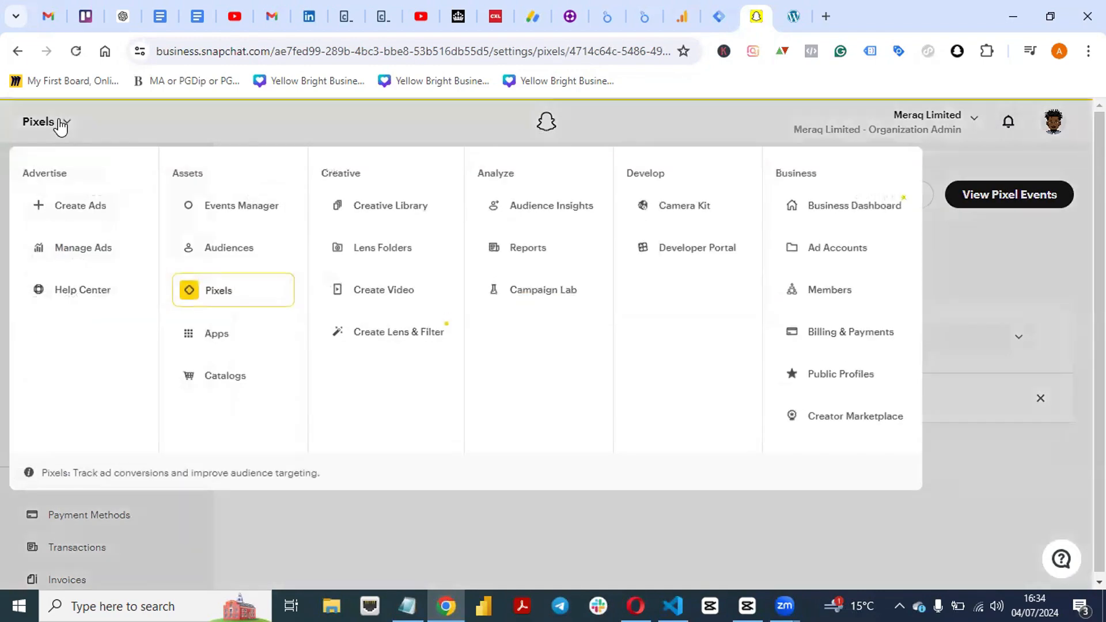
pyautogui.click(983, 488)
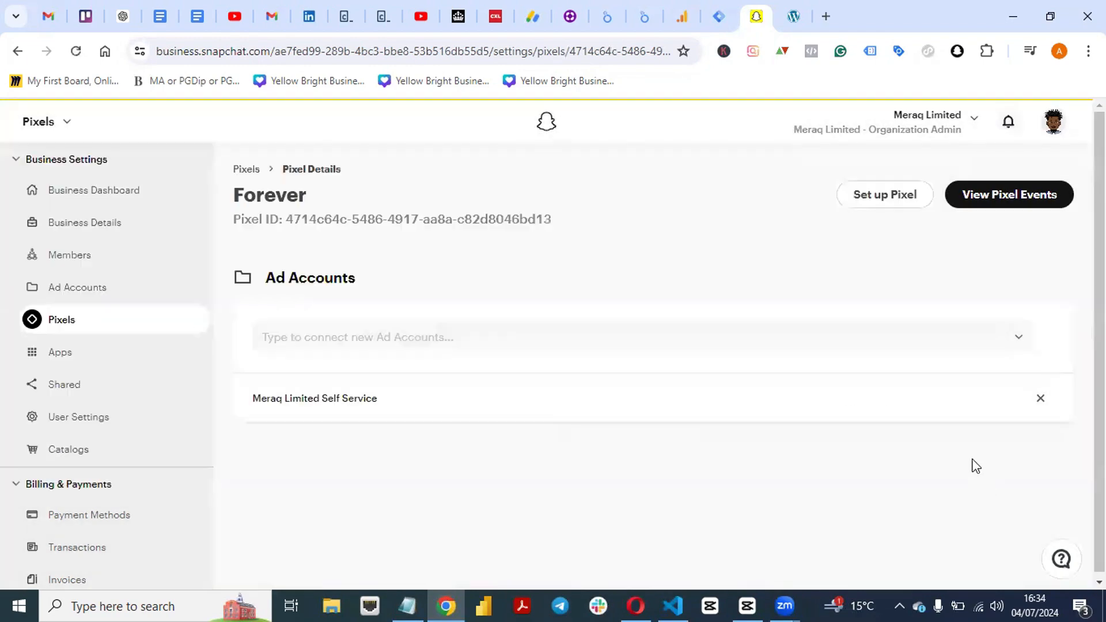
pyautogui.click(887, 184)
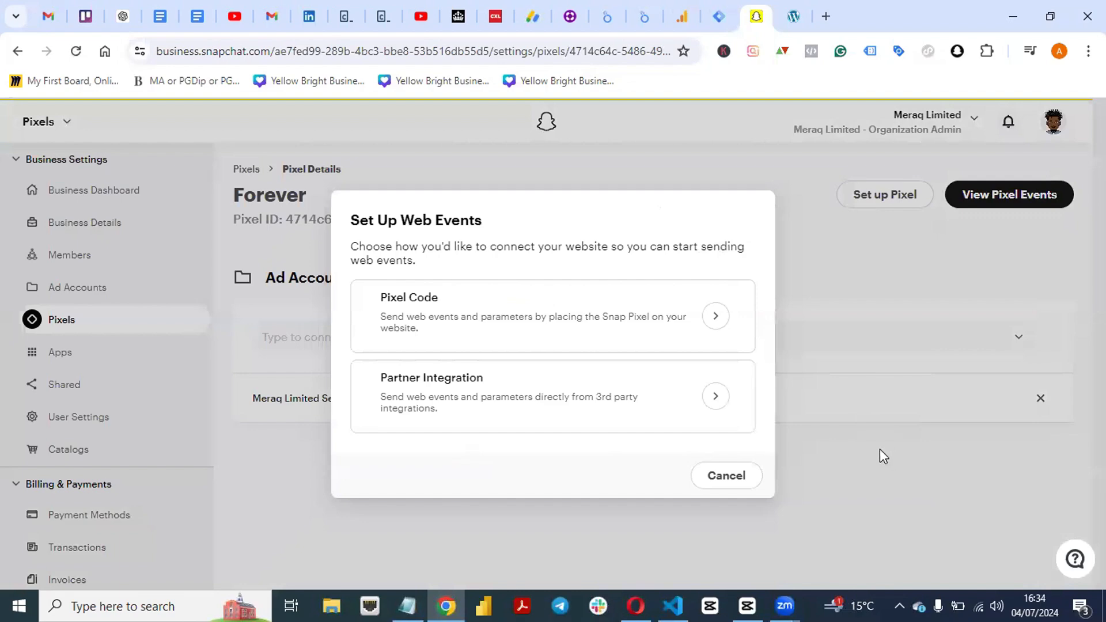
pyautogui.click(898, 424)
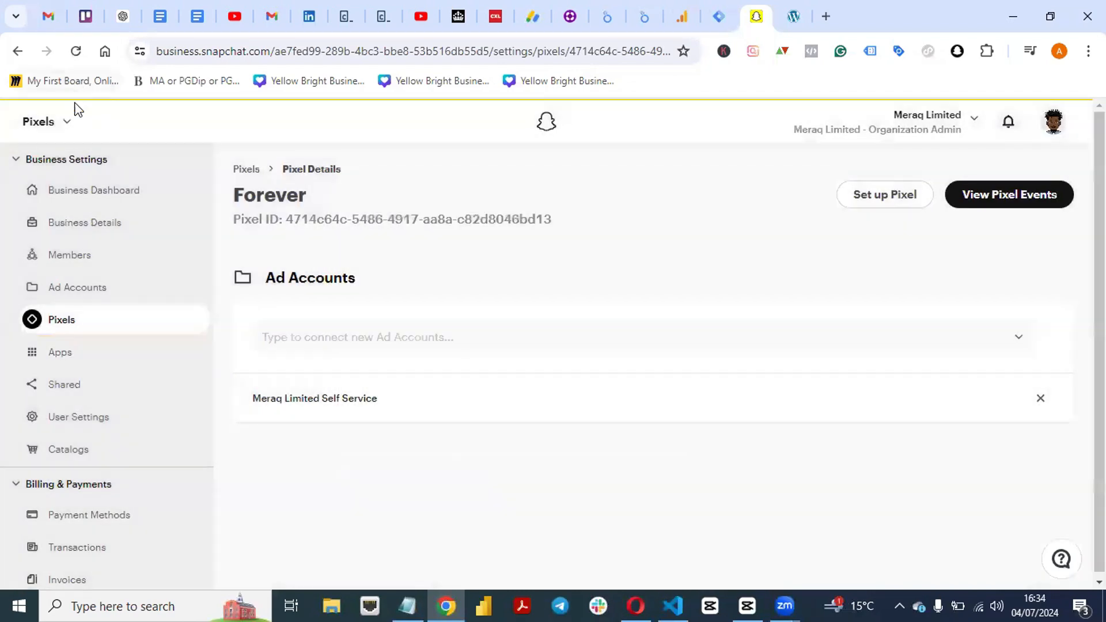
# - Return to Events Manager and view the overview of both Forever pixels
pyautogui.click(62, 124)
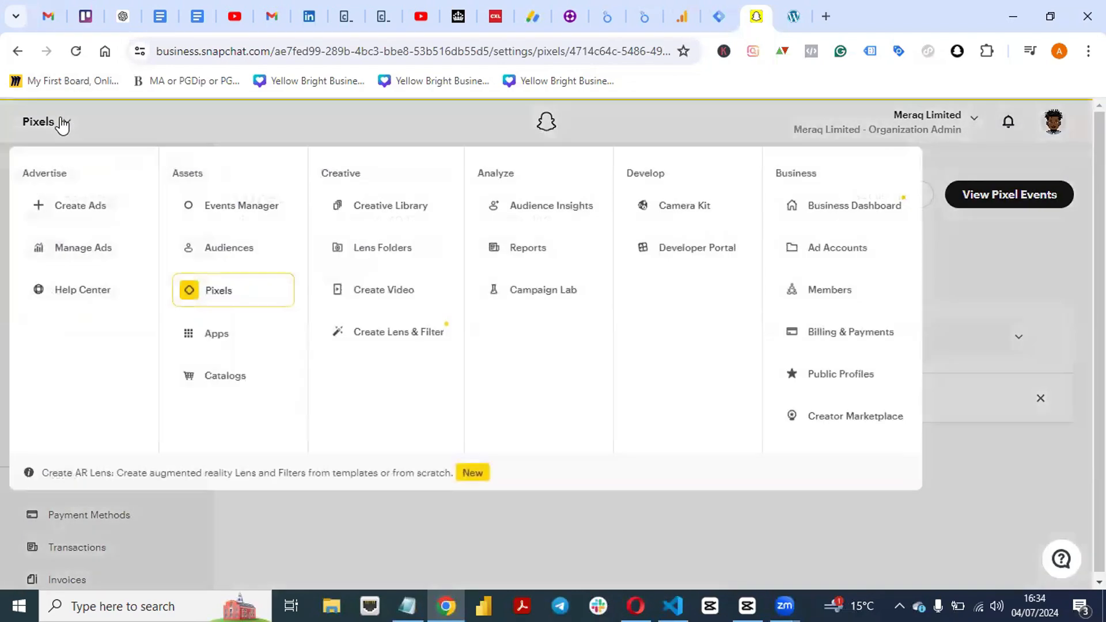
pyautogui.click(229, 220)
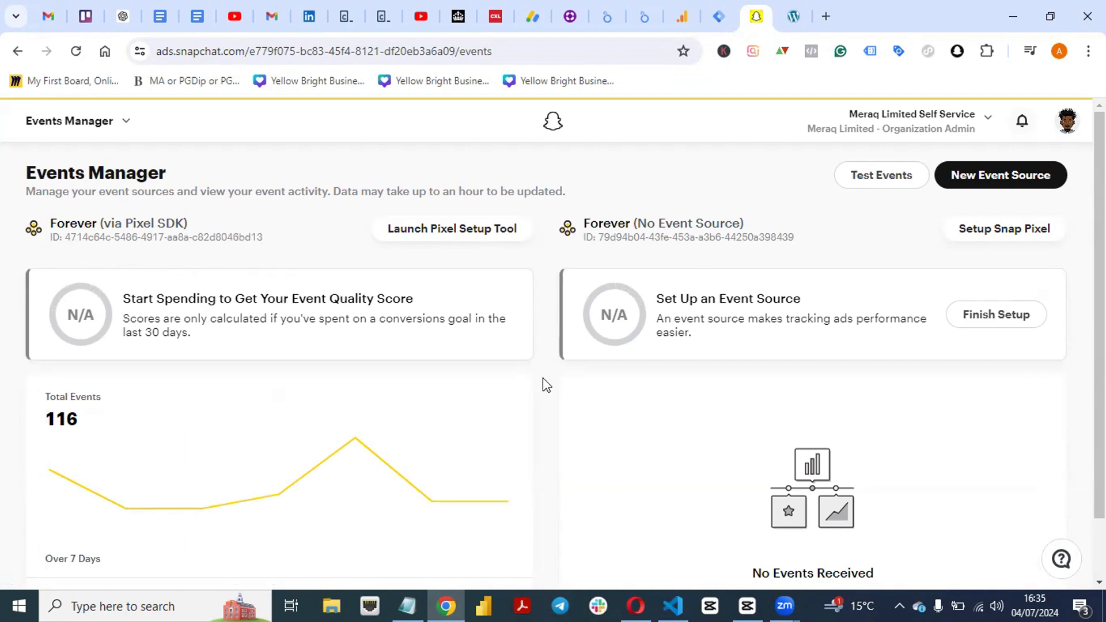
pyautogui.moveTo(1102, 358)
pyautogui.mouseDown()
pyautogui.moveTo(1102, 423)
pyautogui.moveTo(1101, 358)
pyautogui.mouseUp()
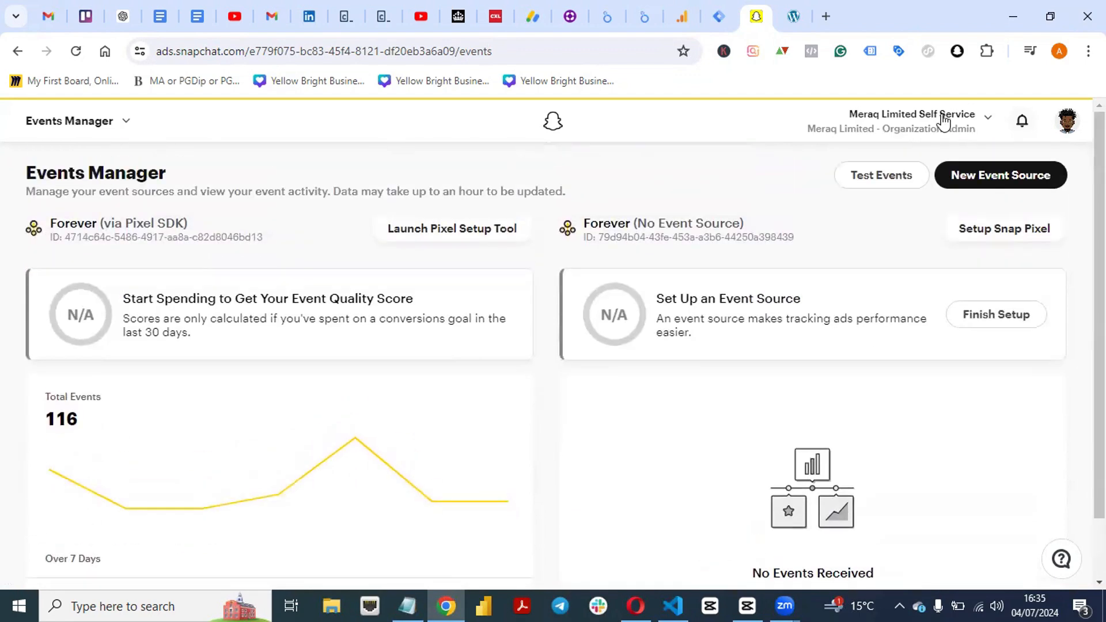
# - Switch to Google Tag Manager and search the community gallery of tag templates for "snap"
pyautogui.click(718, 17)
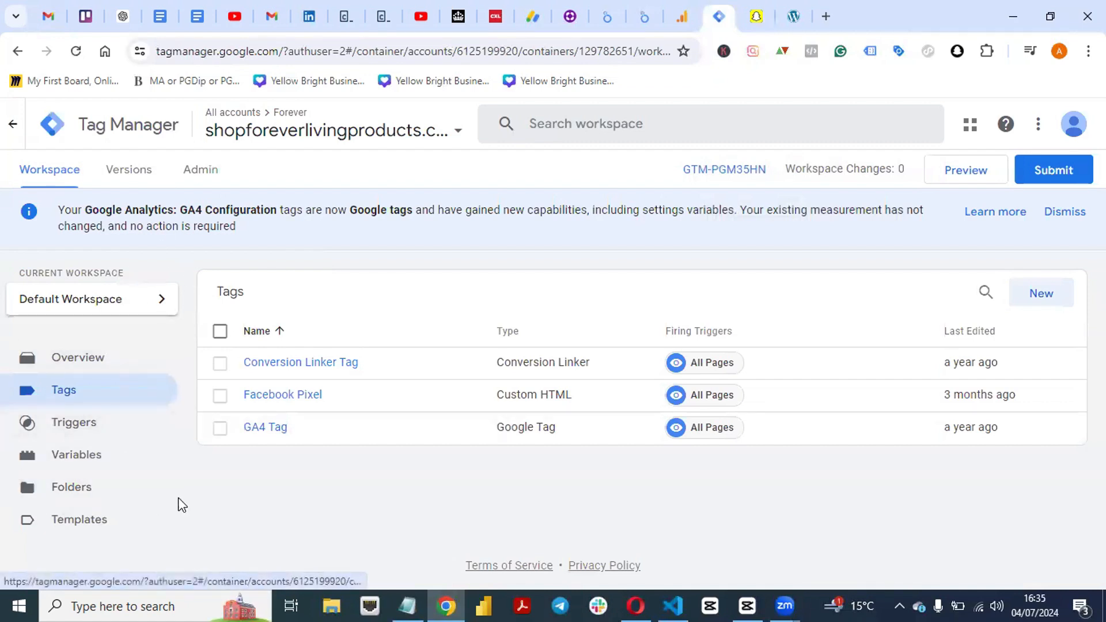
pyautogui.click(76, 524)
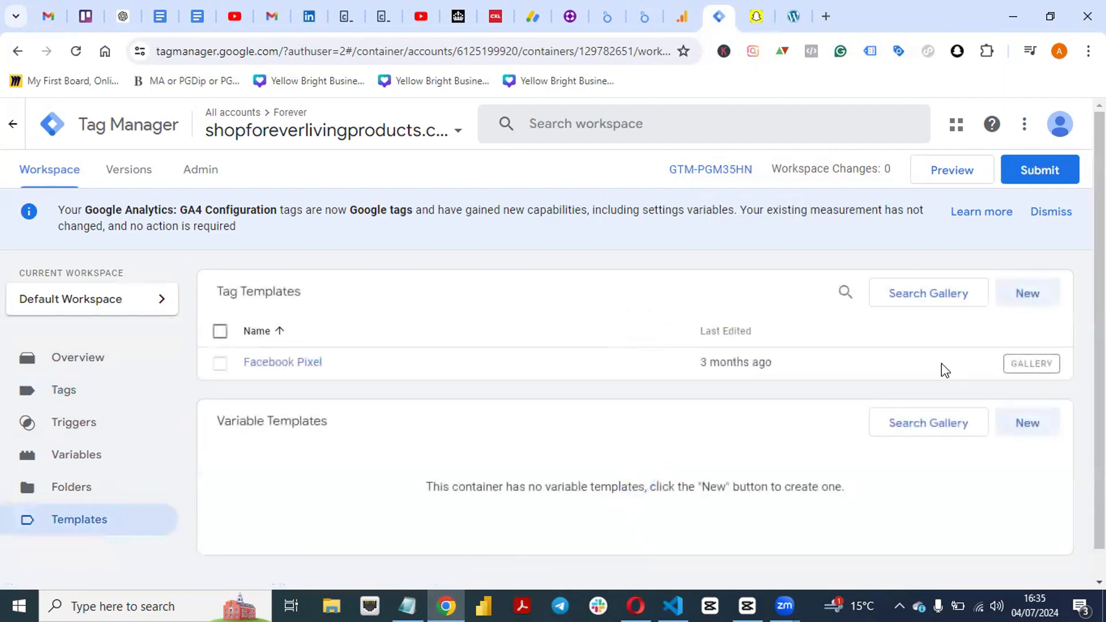
pyautogui.click(925, 296)
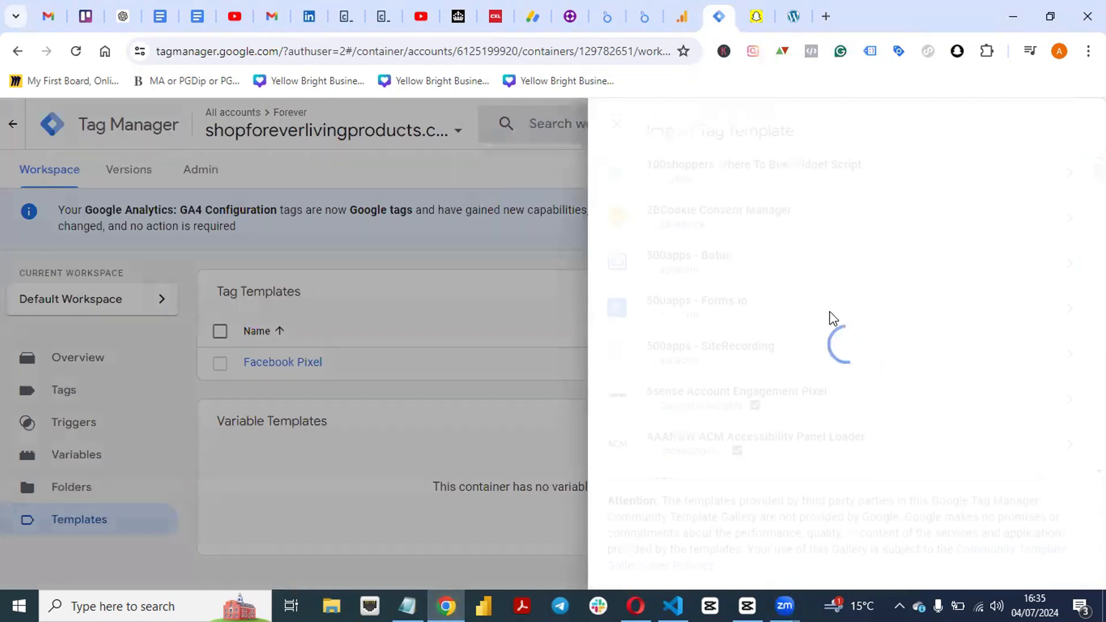
pyautogui.click(1070, 124)
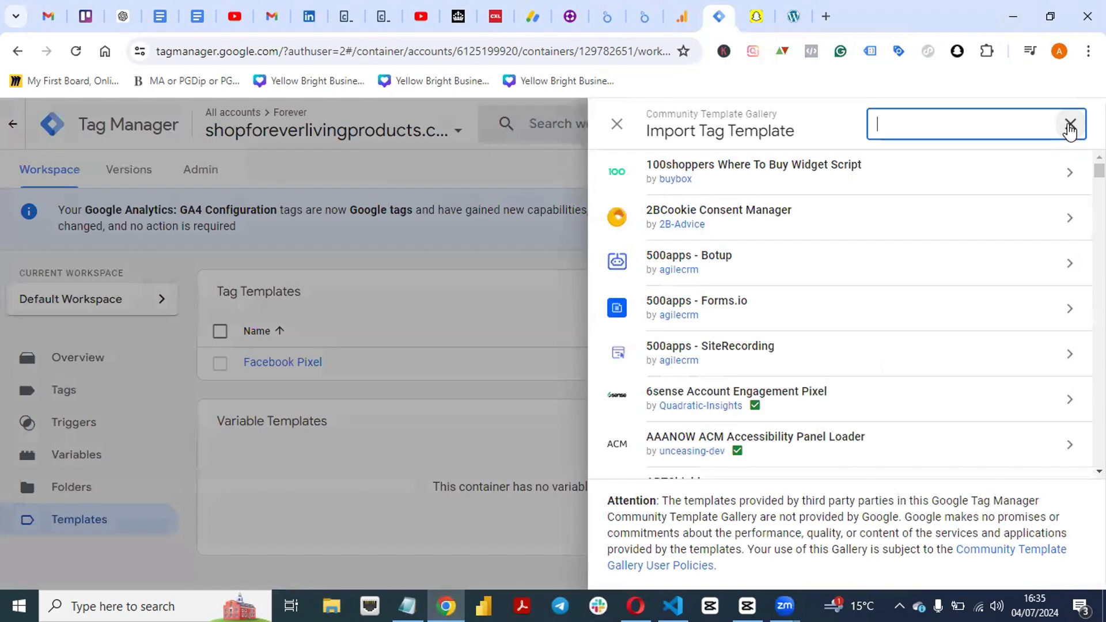
pyautogui.write('snap')
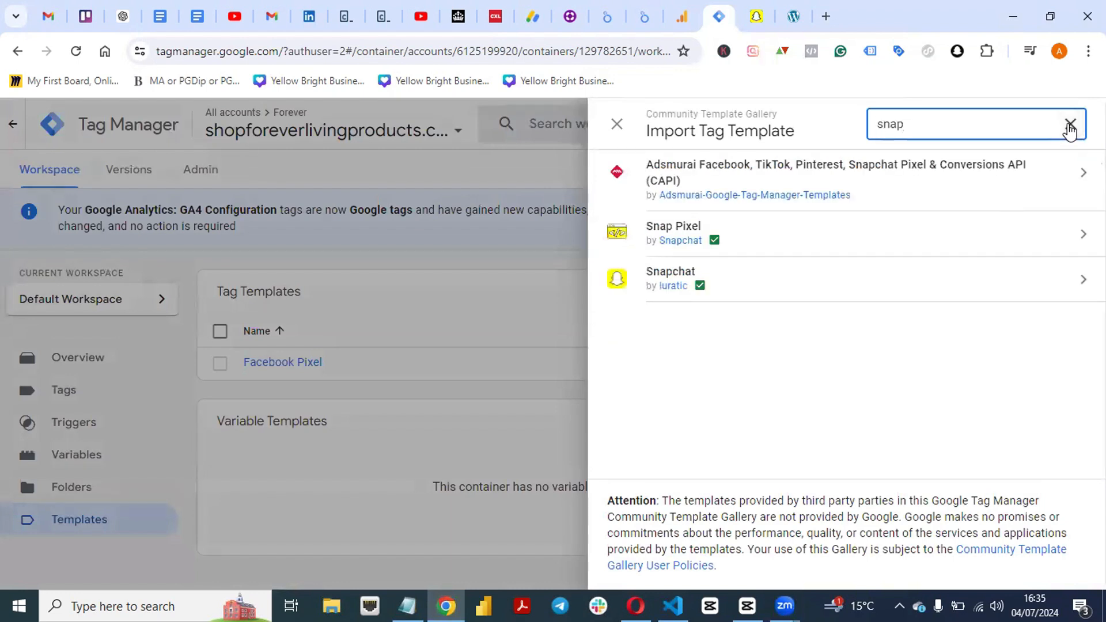
# - Add the Snap Pixel tag template by Snapchat to the workspace and confirm its permissions
pyautogui.click(748, 238)
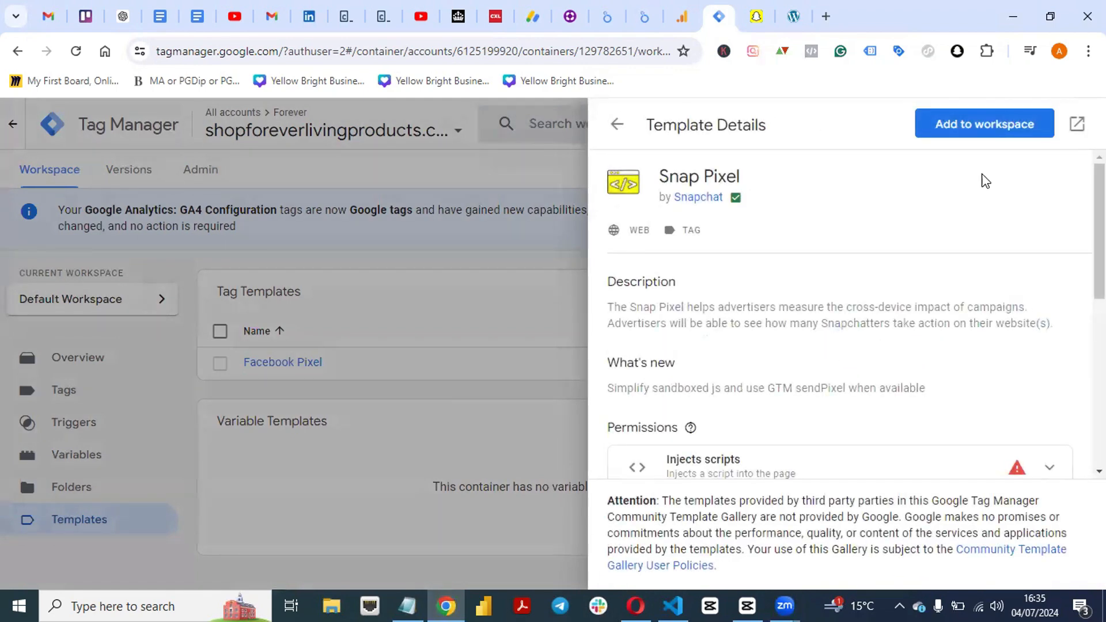
pyautogui.click(965, 131)
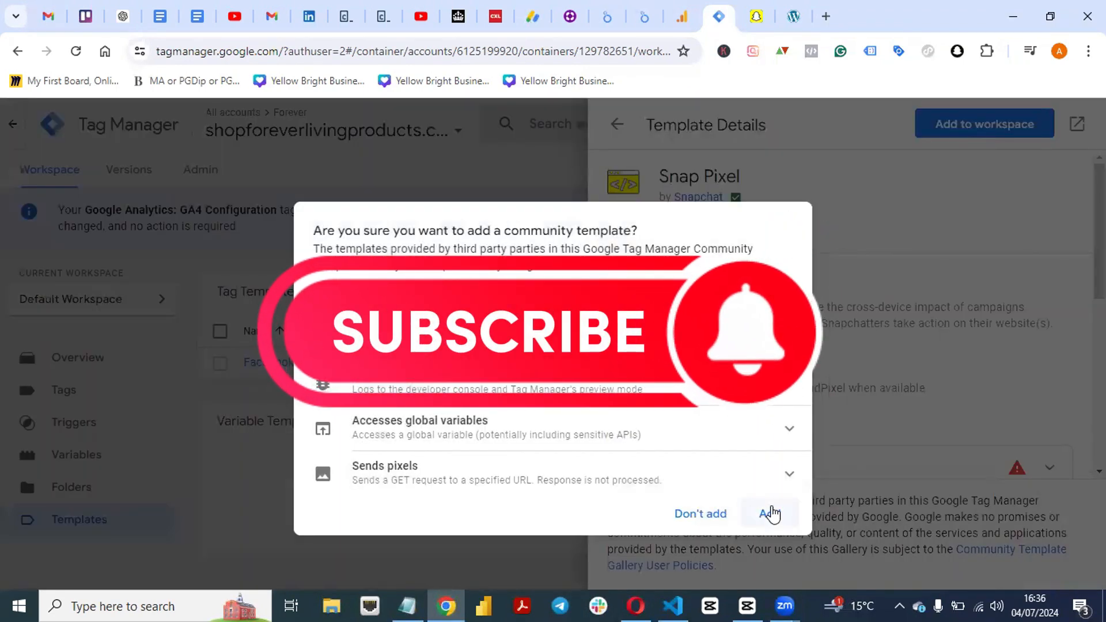
pyautogui.click(770, 513)
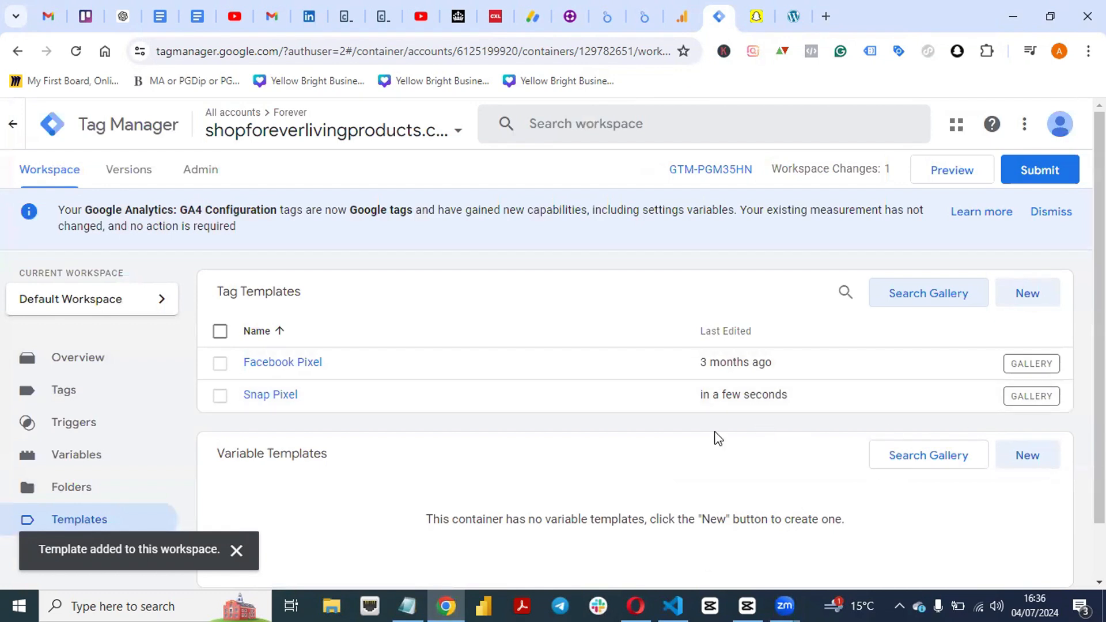
pyautogui.scroll(-1, 1100, 317)
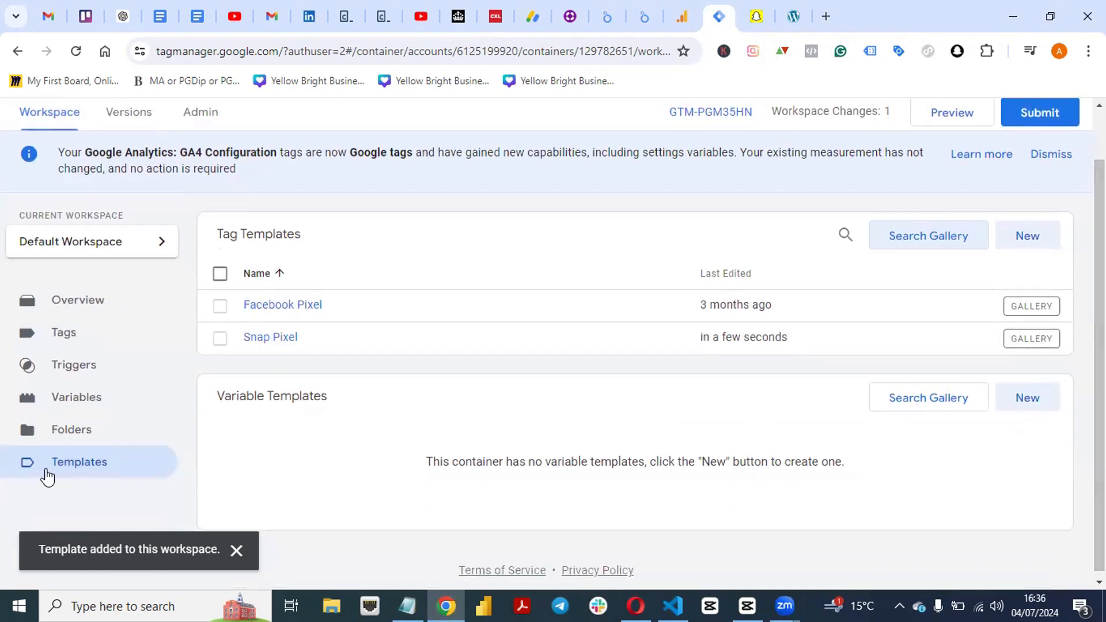
# - Create a new tag in the workspace and name it "SnapChat Pixel"
pyautogui.click(51, 341)
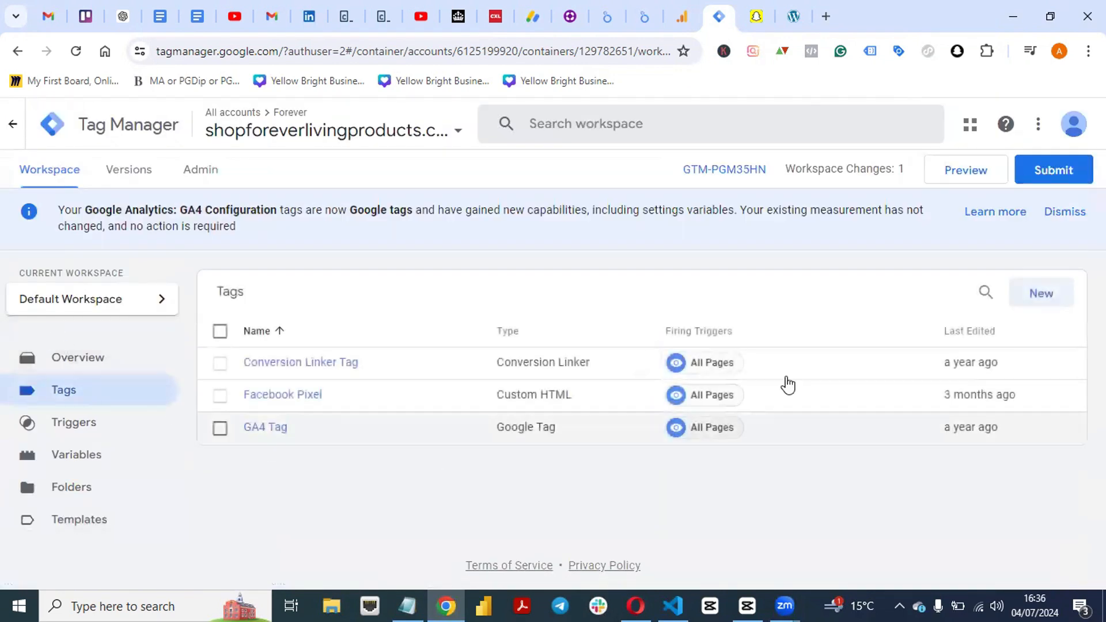
pyautogui.click(1040, 294)
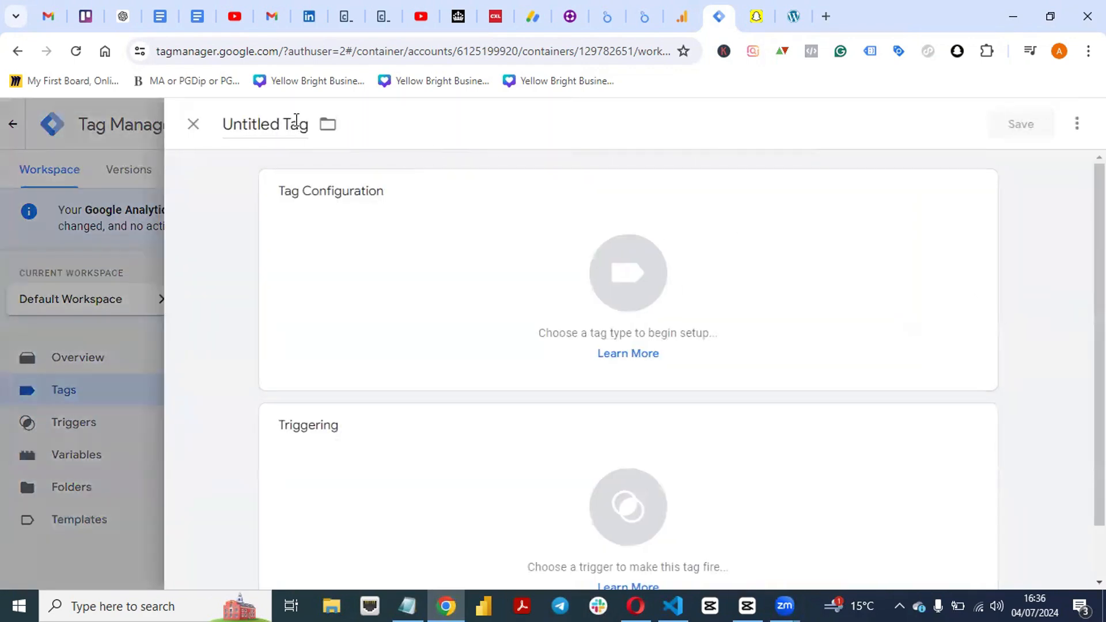
pyautogui.click(307, 123)
pyautogui.press('BackSpace')
pyautogui.press('BackSpace')
pyautogui.press('BackSpace')
pyautogui.press('BackSpace')
pyautogui.press('BackSpace')
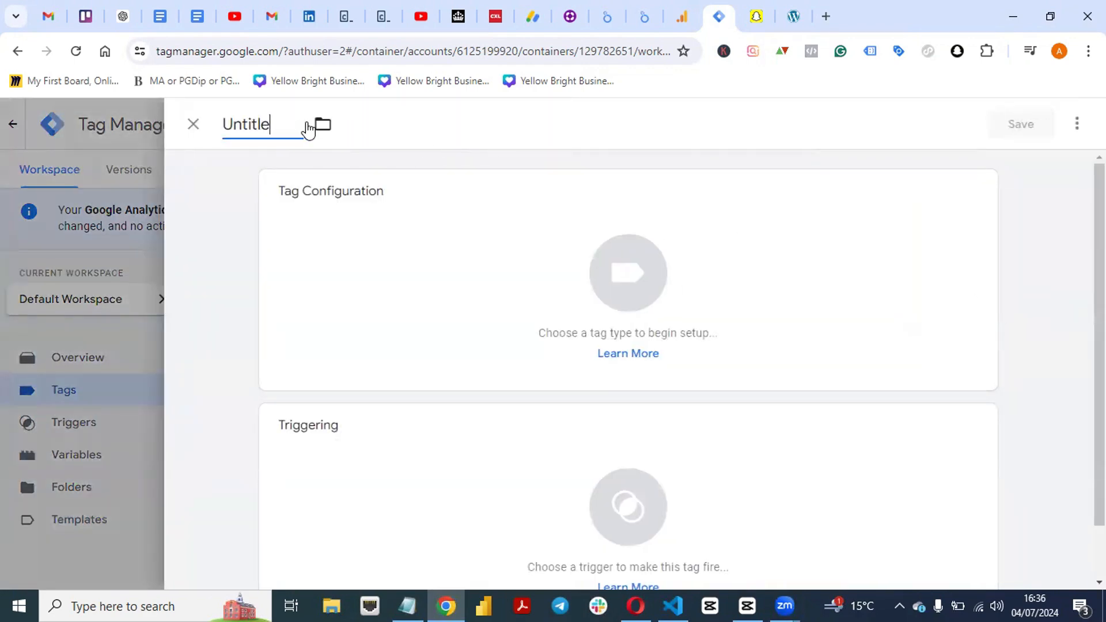
pyautogui.press('BackSpace')
pyautogui.press('BackSpace')
pyautogui.press('BackSpace')
pyautogui.press('BackSpace')
pyautogui.write('Sbap')
pyautogui.press('BackSpace')
pyautogui.press('BackSpace')
pyautogui.write('napChat')
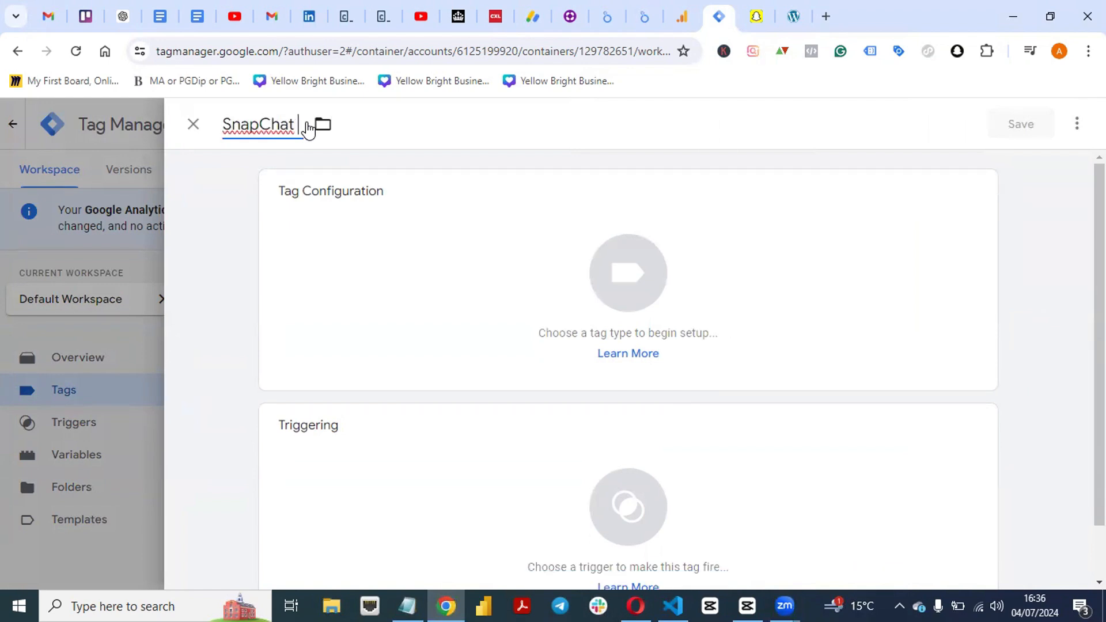
pyautogui.write(' Pixel')
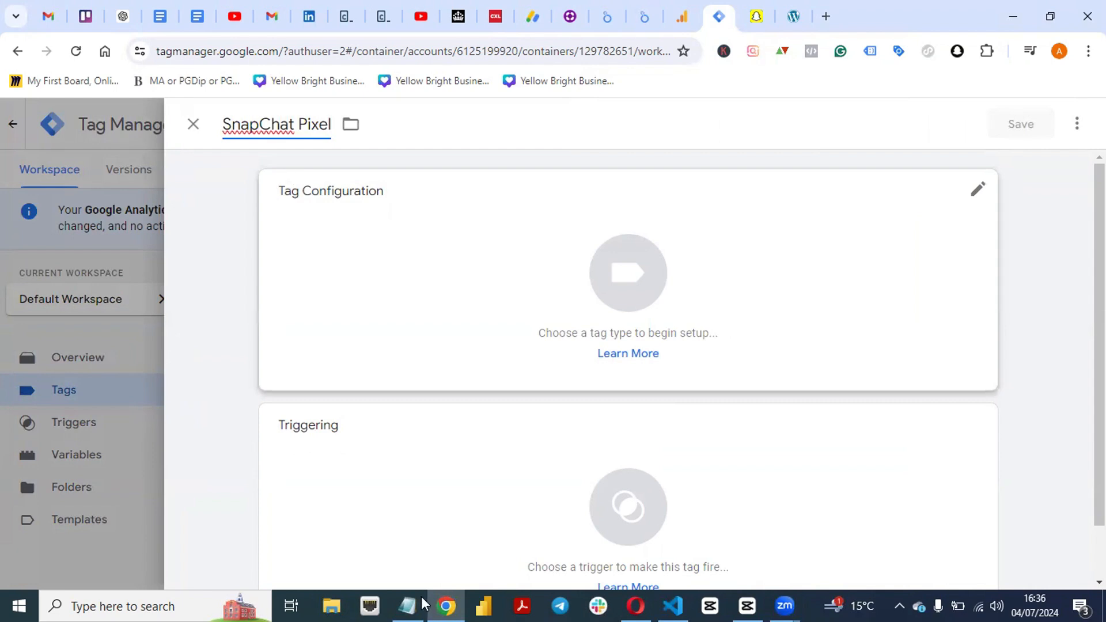
# - Set the new tag's type to the Snap Pixel template by Snapchat
pyautogui.click(724, 278)
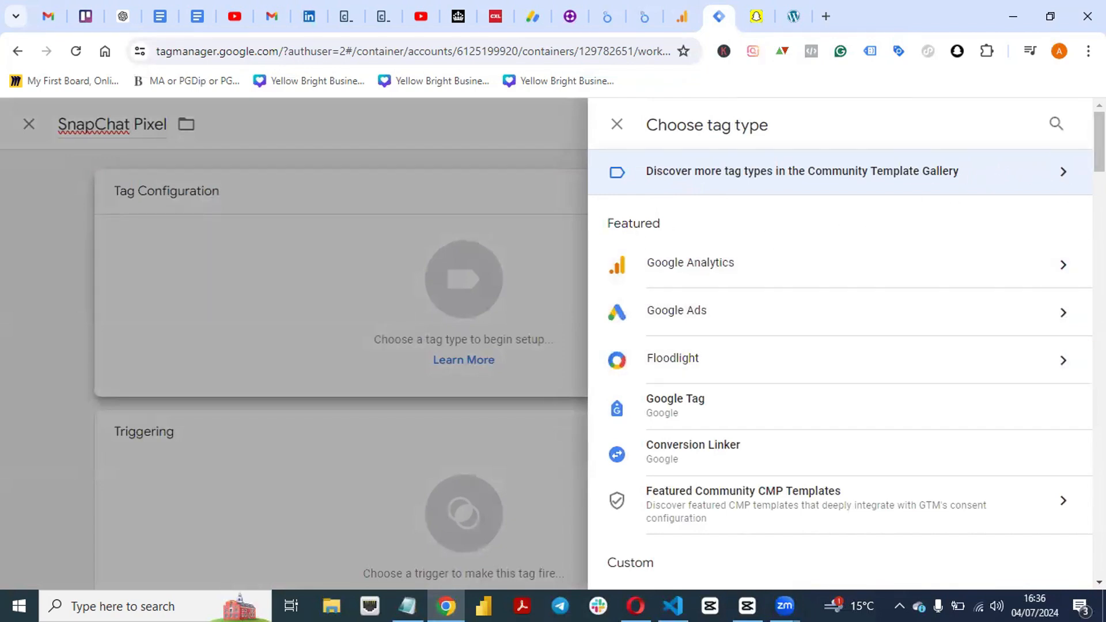
pyautogui.moveTo(1099, 142); pyautogui.dragTo(1100, 207)
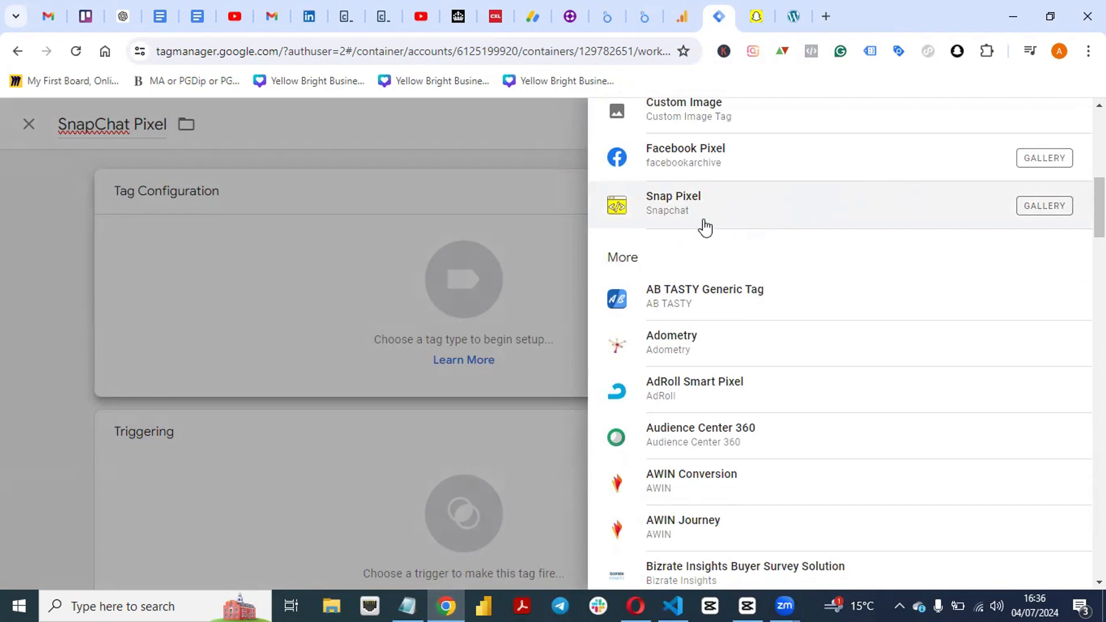
pyautogui.click(683, 217)
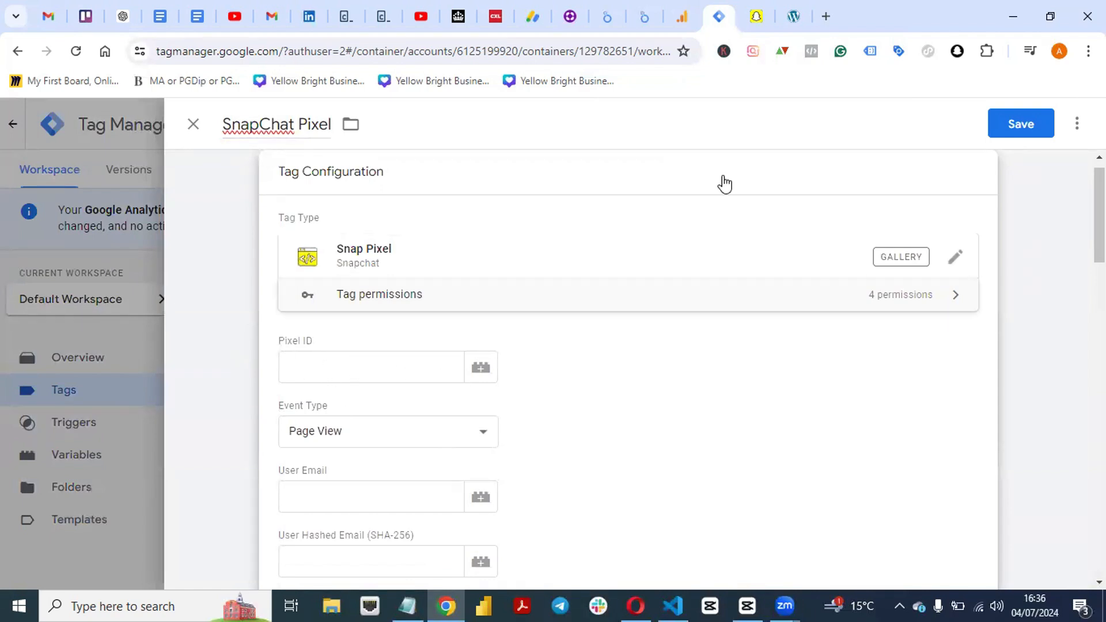
# - Switch to Snapchat Events Manager, examine the details of the Forever pixel connected via Pixel SDK, and return to the event sources
pyautogui.click(756, 17)
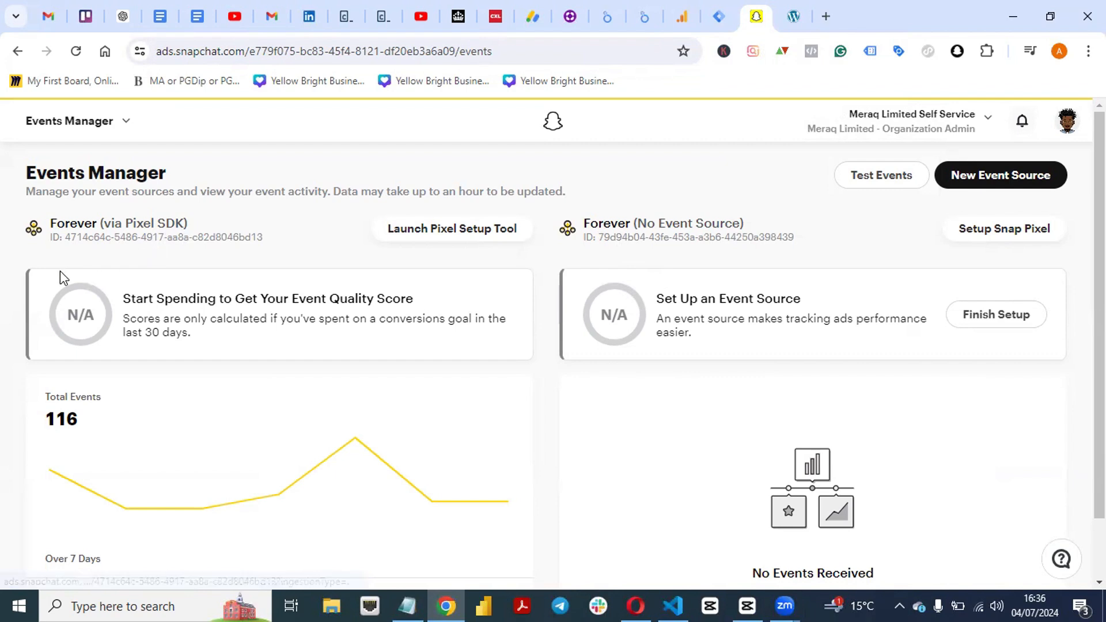
pyautogui.click(72, 242)
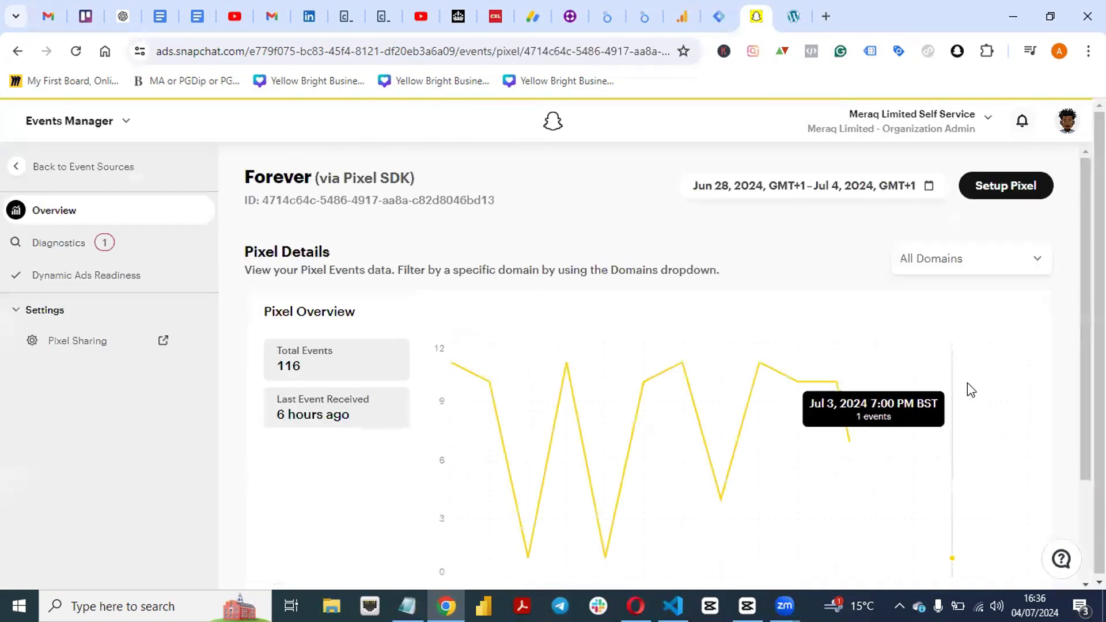
pyautogui.scroll(-2, 662, 369)
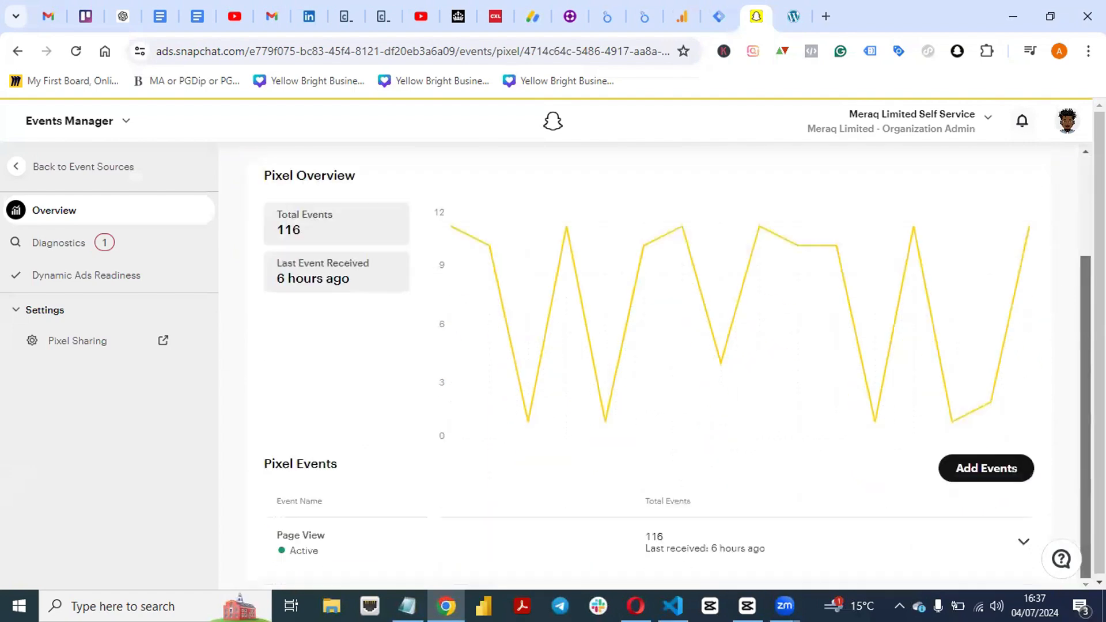
pyautogui.scroll(2, 431, 327)
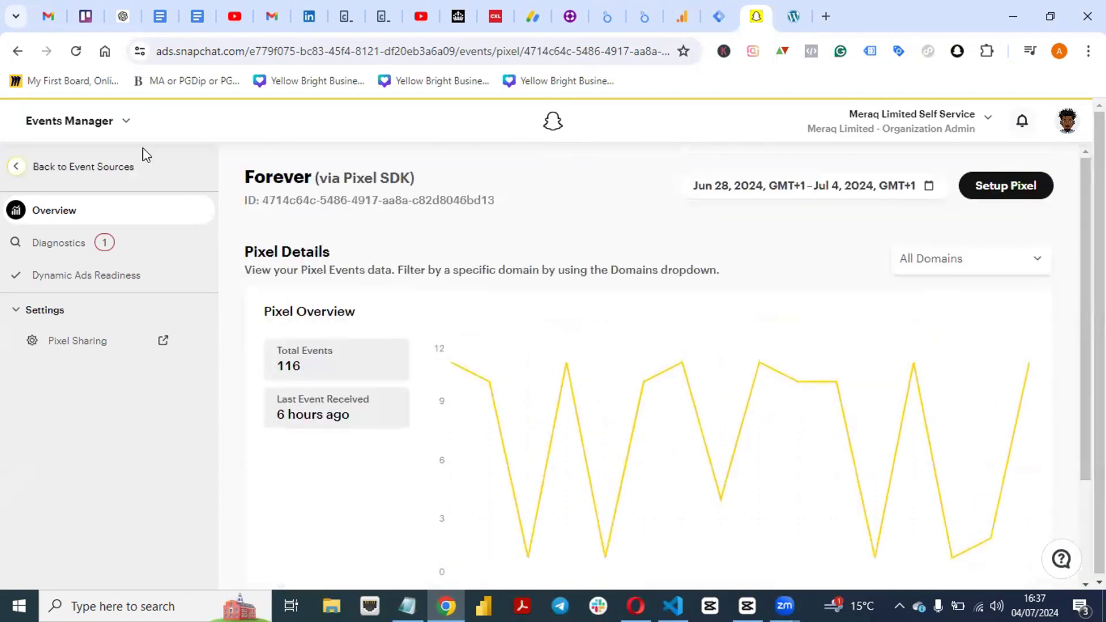
pyautogui.click(18, 54)
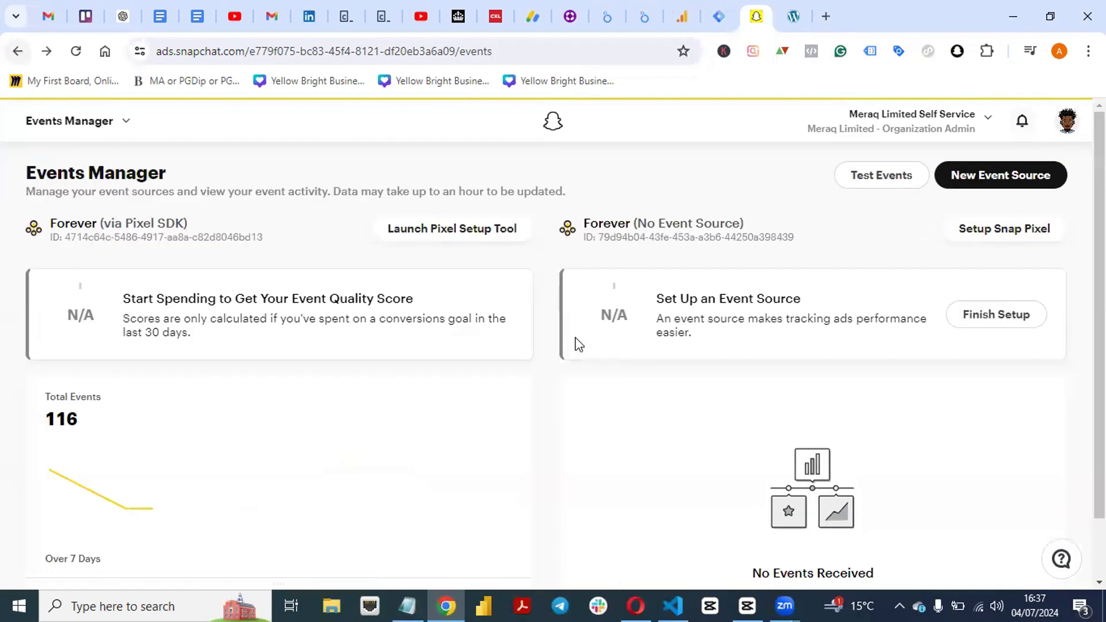
pyautogui.moveTo(731, 236); pyautogui.dragTo(797, 239)
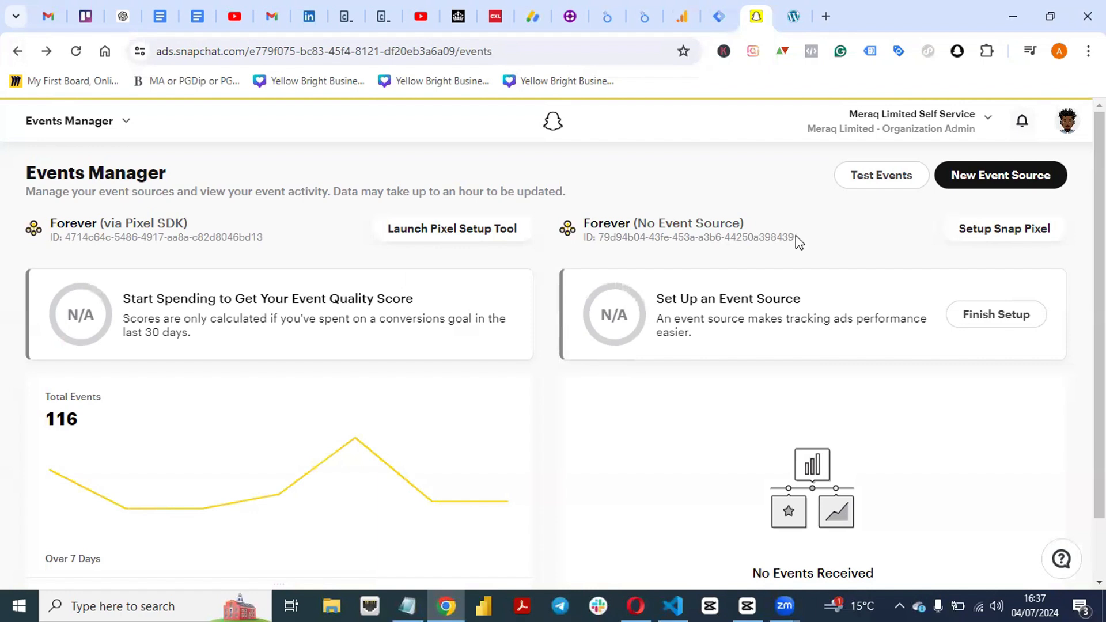
pyautogui.moveTo(696, 242); pyautogui.dragTo(598, 237)
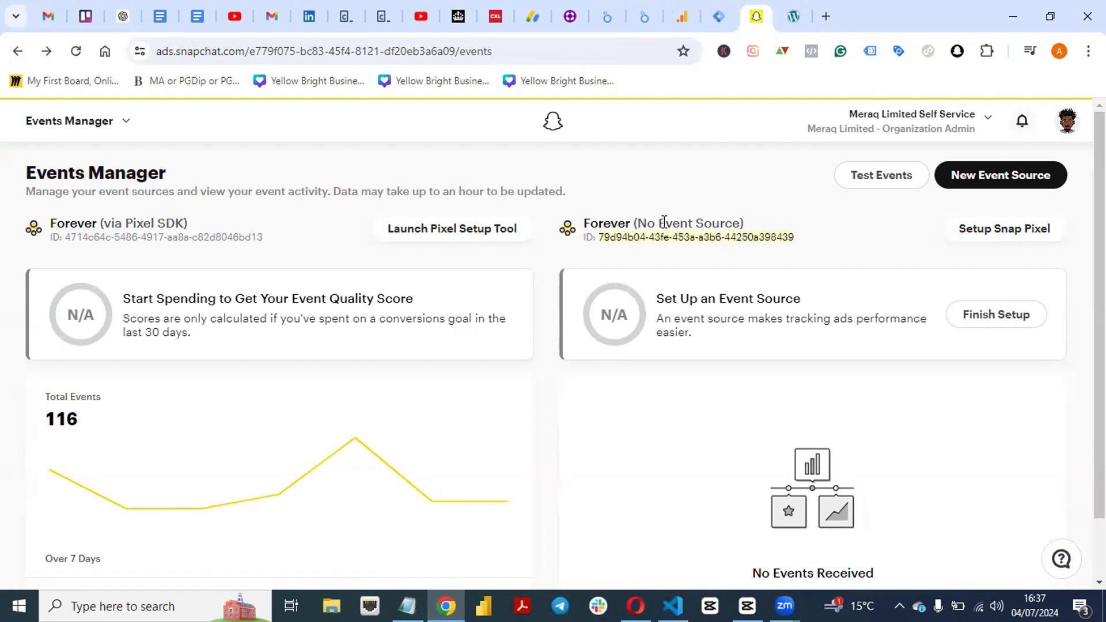
pyautogui.click(655, 227)
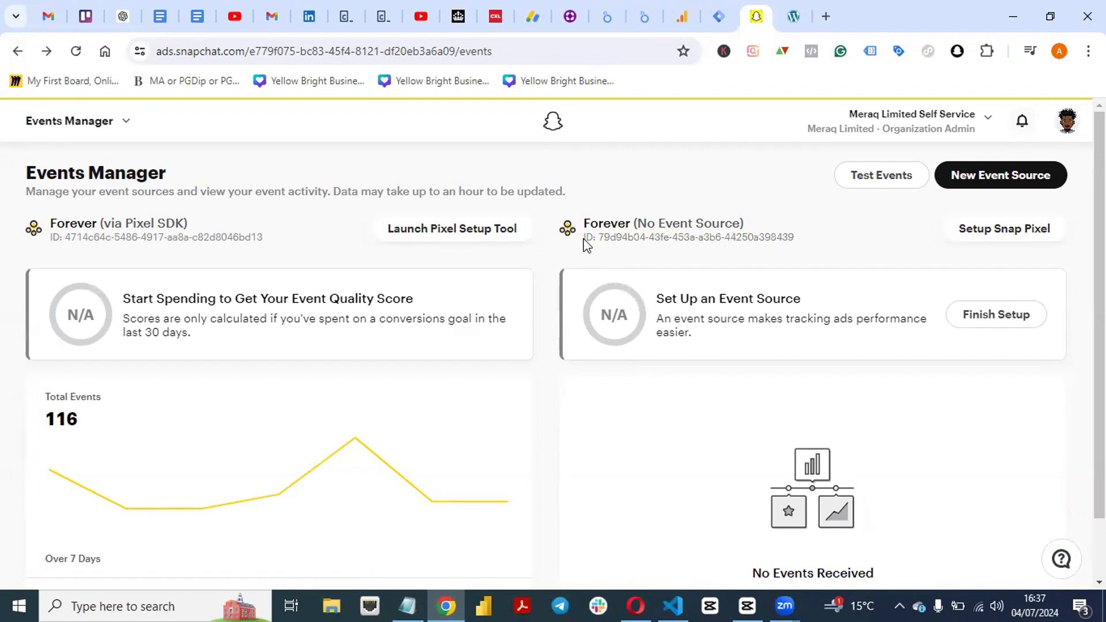
pyautogui.moveTo(599, 238); pyautogui.dragTo(690, 239)
# - Look through the Snap Pixel setup methods for the Forever pixel without an event source, skipping the website URL, and cancel the setup
pyautogui.click(999, 237)
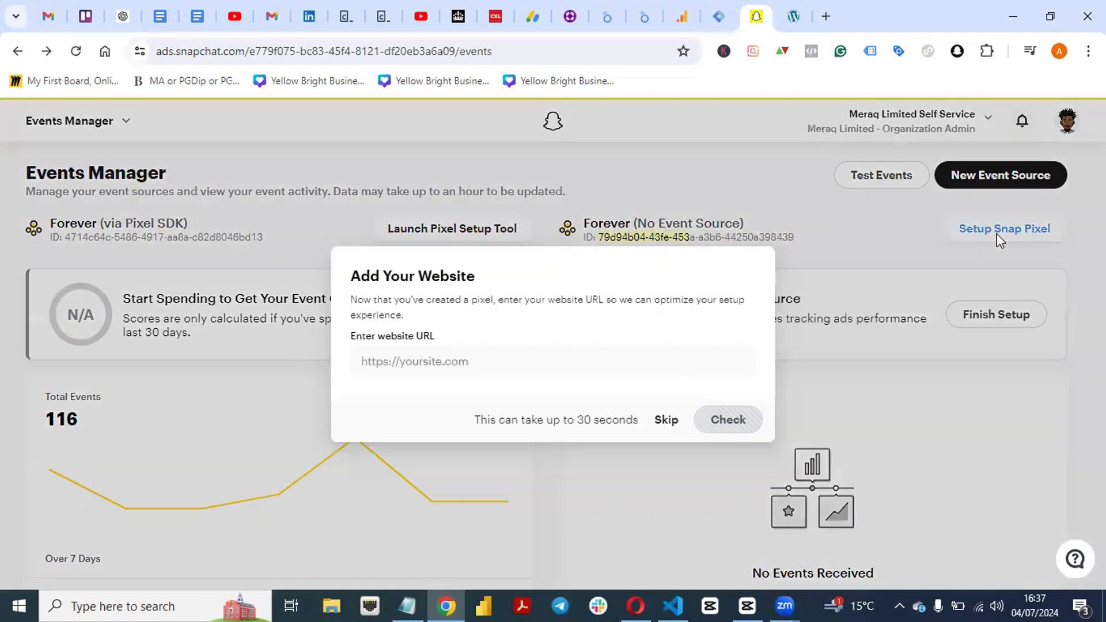
pyautogui.click(667, 421)
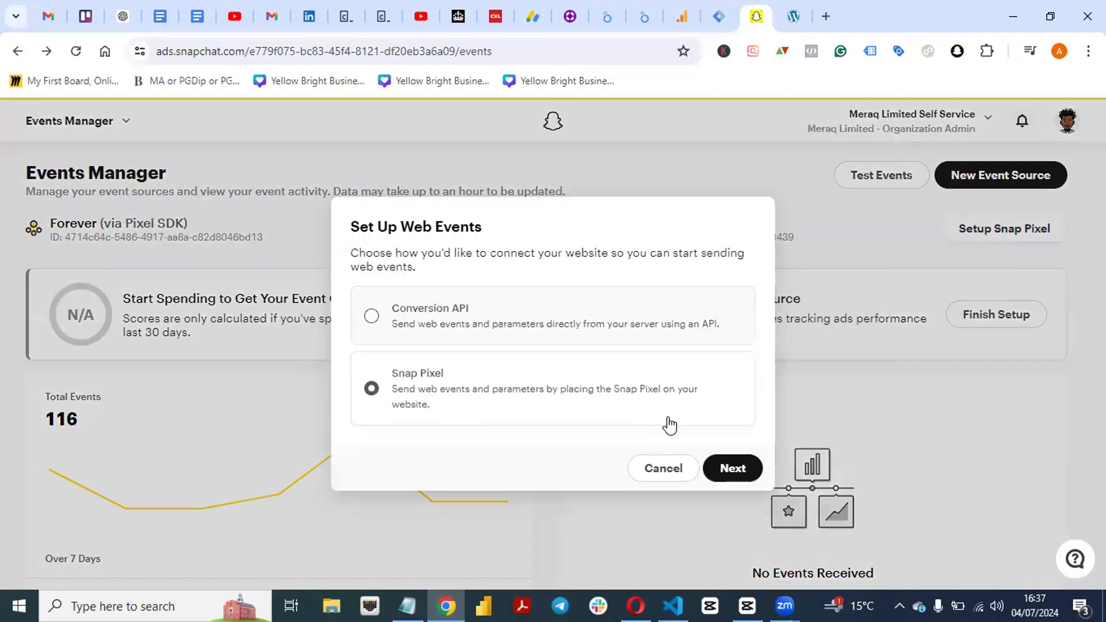
pyautogui.click(741, 472)
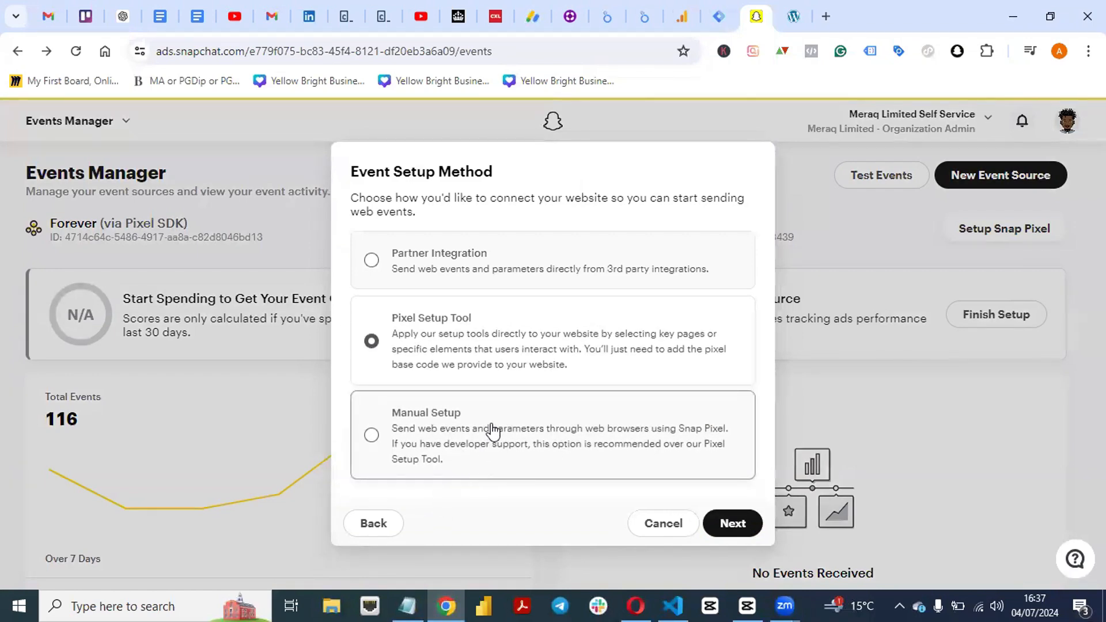
pyautogui.click(655, 529)
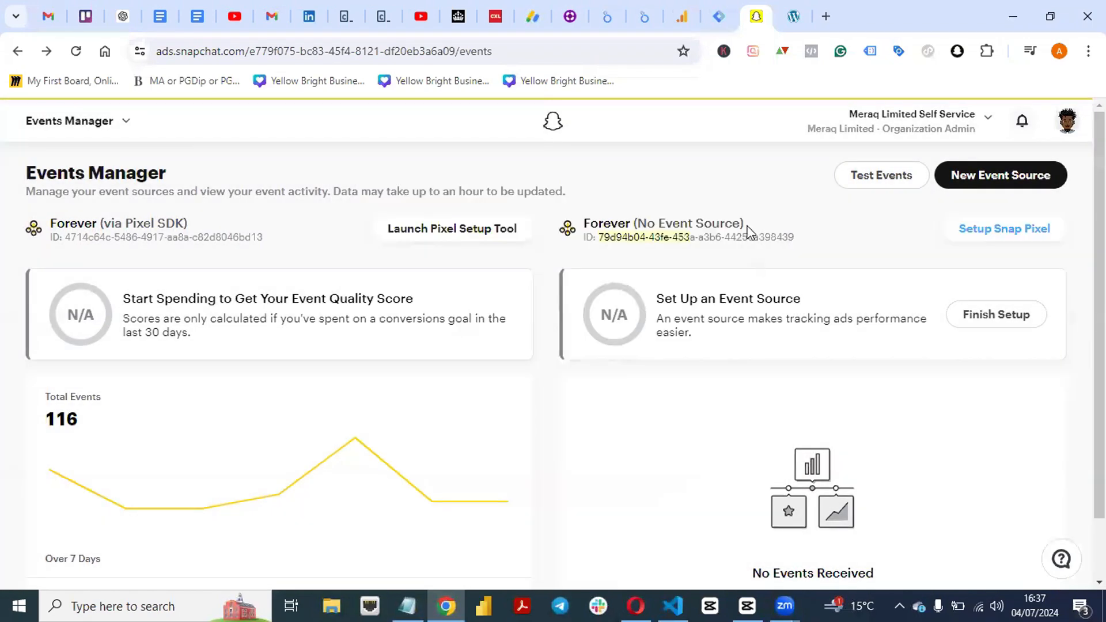
# - Copy the ID of the Forever pixel without an event source and return to the tag in Google Tag Manager
pyautogui.moveTo(602, 238); pyautogui.dragTo(794, 236)
pyautogui.click(606, 246)
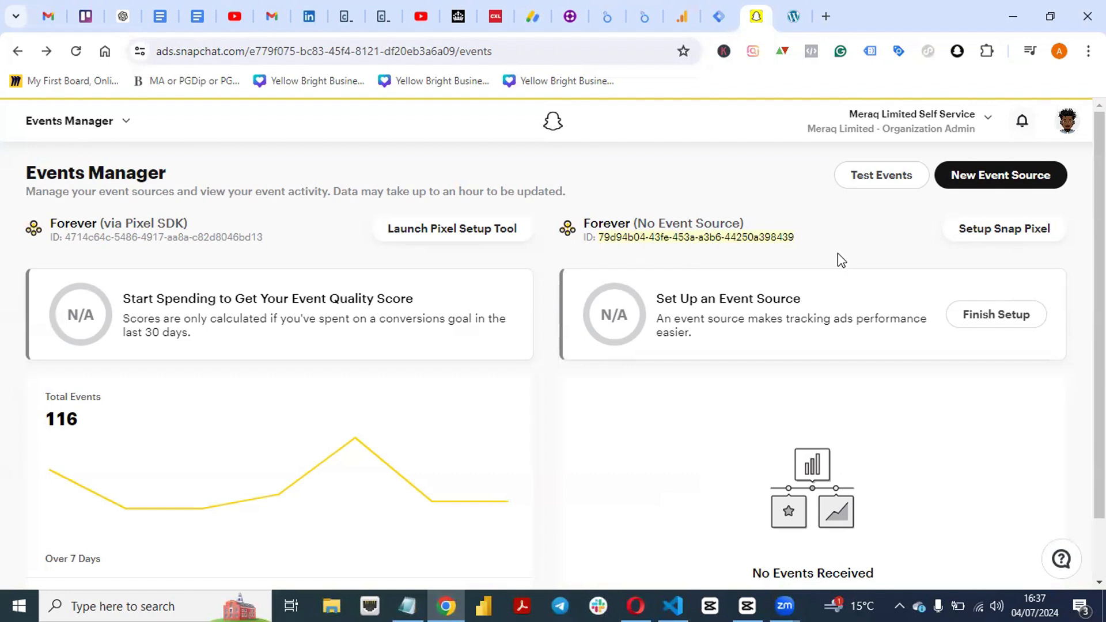
pyautogui.click(720, 16)
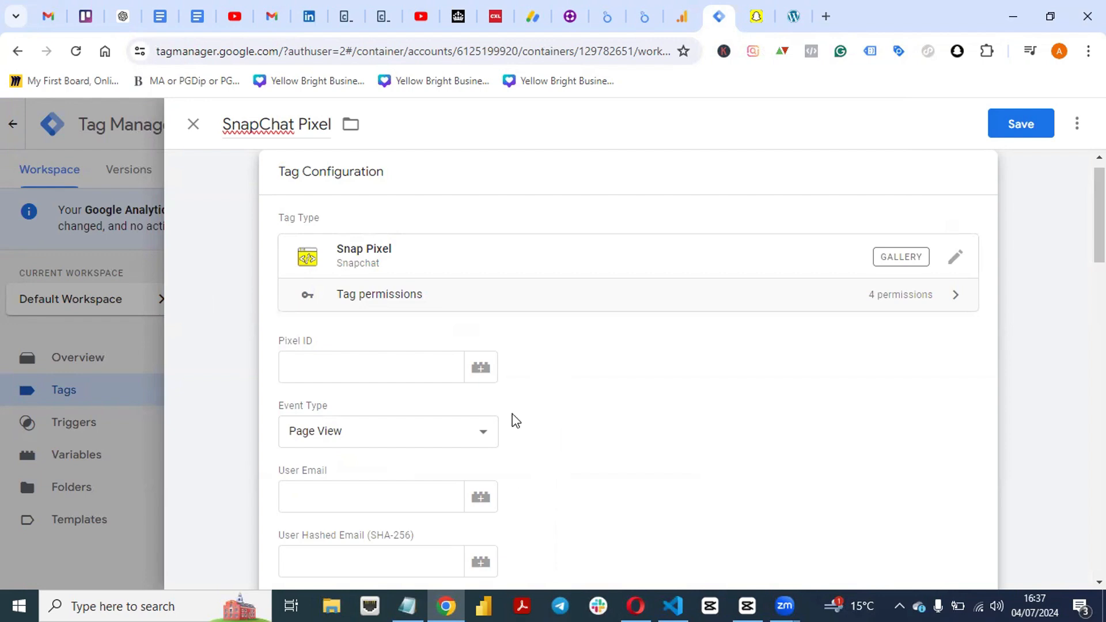
# - Try entering the copied pixel ID directly in the tag's Pixel ID field and clear it again
pyautogui.click(342, 367)
pyautogui.hotkey('ctrl', 'v')
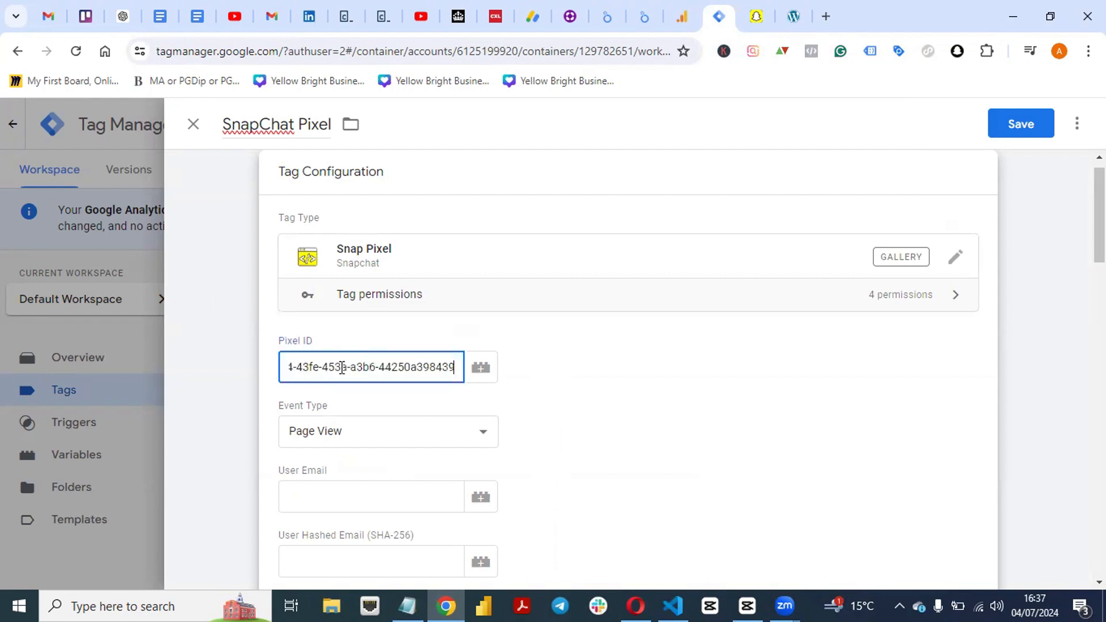
pyautogui.press('BackSpace')
pyautogui.press('BackSpace')
pyautogui.press('BackSpace')
pyautogui.press('BackSpace')
pyautogui.press('BackSpace')
pyautogui.press('BackSpace')
pyautogui.press('BackSpace')
pyautogui.press('BackSpace')
pyautogui.press('BackSpace')
pyautogui.press('BackSpace')
pyautogui.press('BackSpace')
pyautogui.press('BackSpace')
pyautogui.press('BackSpace')
pyautogui.press('BackSpace')
pyautogui.press('BackSpace')
pyautogui.press('BackSpace')
pyautogui.press('BackSpace')
pyautogui.press('BackSpace')
pyautogui.press('BackSpace')
pyautogui.press('BackSpace')
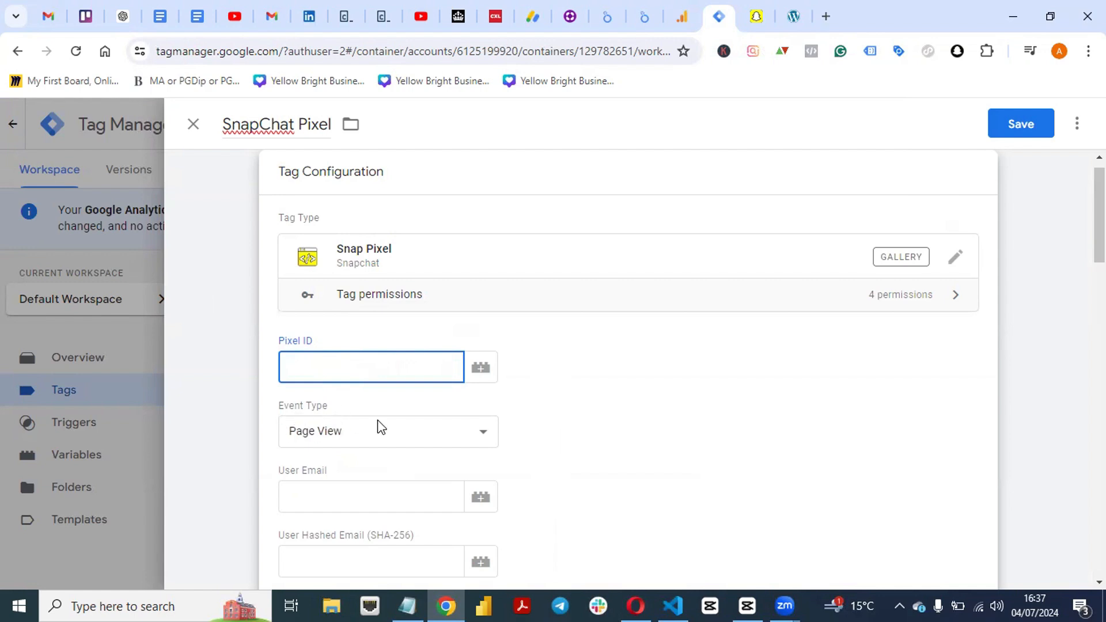
# - Look through the available event types for the Snap Pixel tag and keep Page View
pyautogui.click(476, 443)
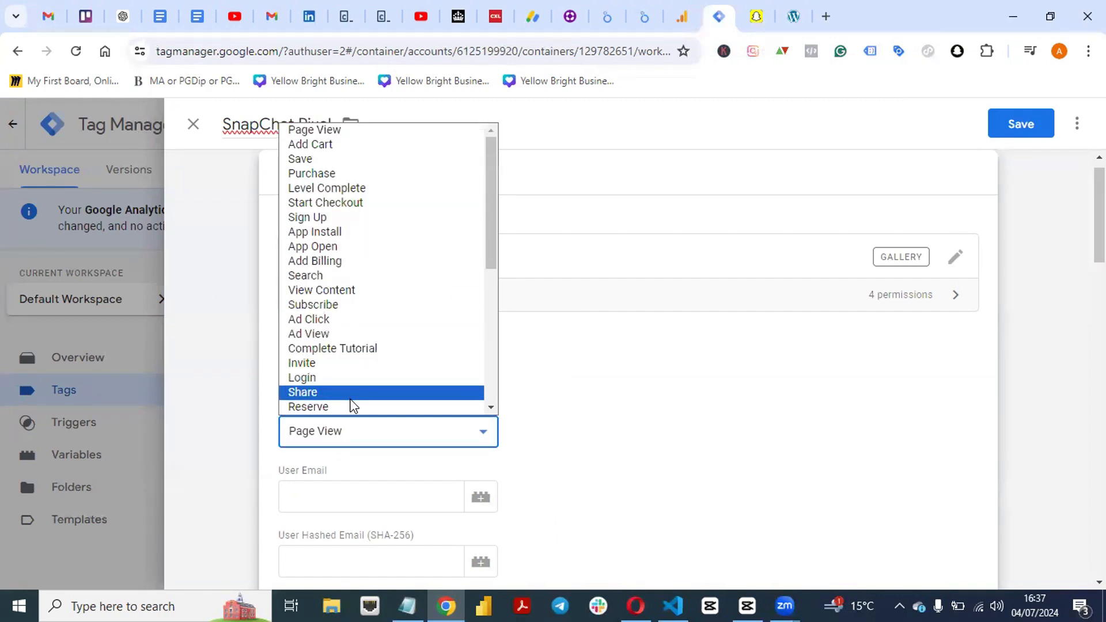
pyautogui.moveTo(488, 240); pyautogui.dragTo(478, 212)
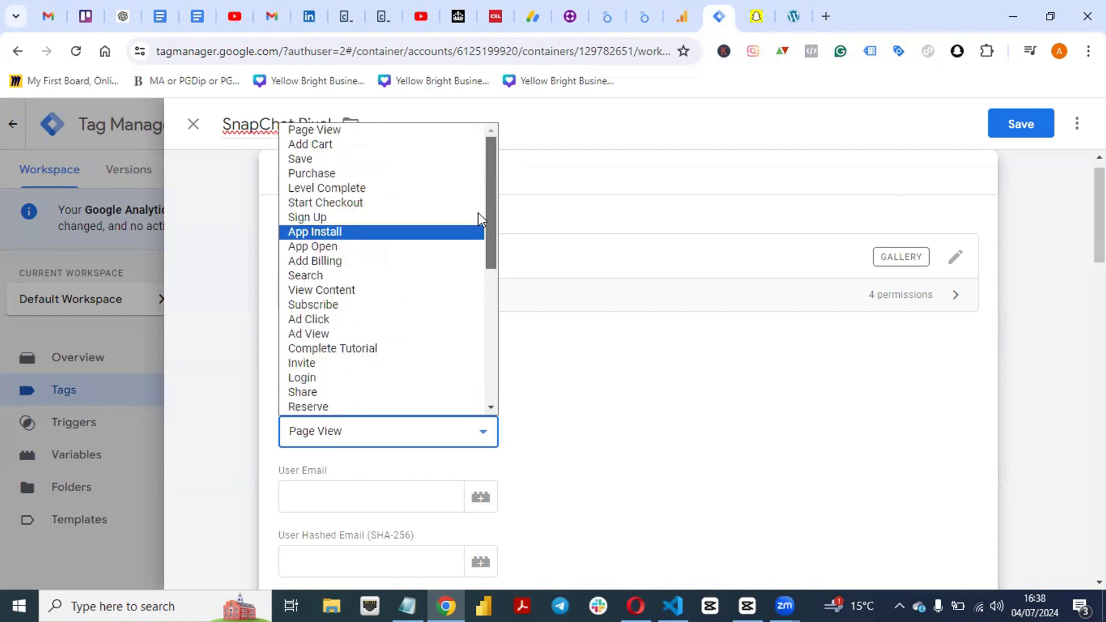
pyautogui.click(649, 399)
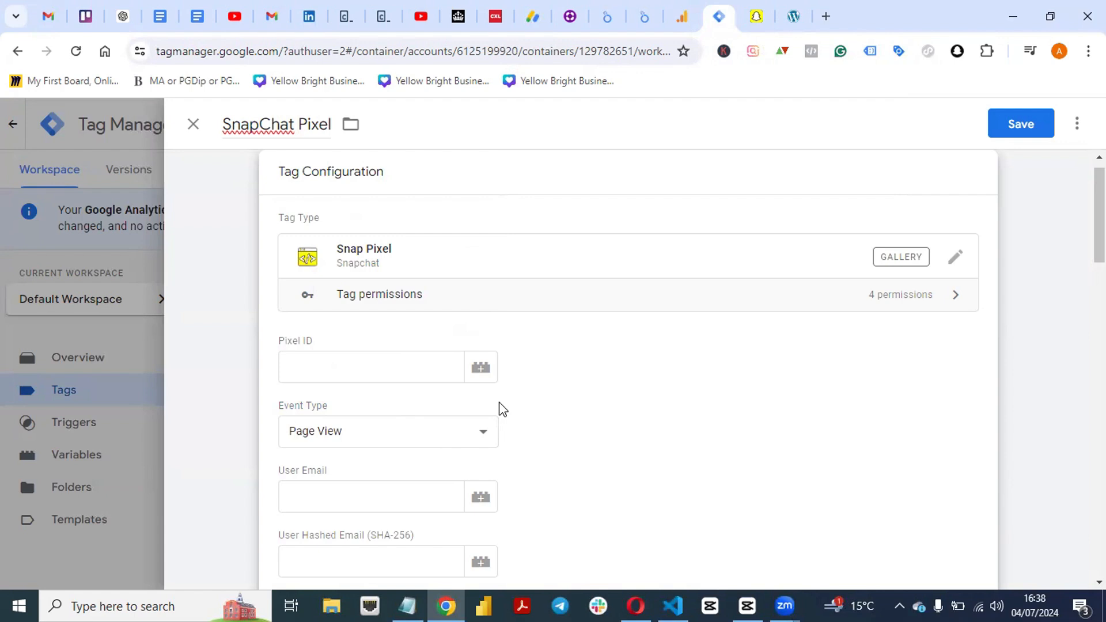
# - Start a new variable for the tag's Pixel ID and name it "Snapchat Constant"
pyautogui.click(482, 369)
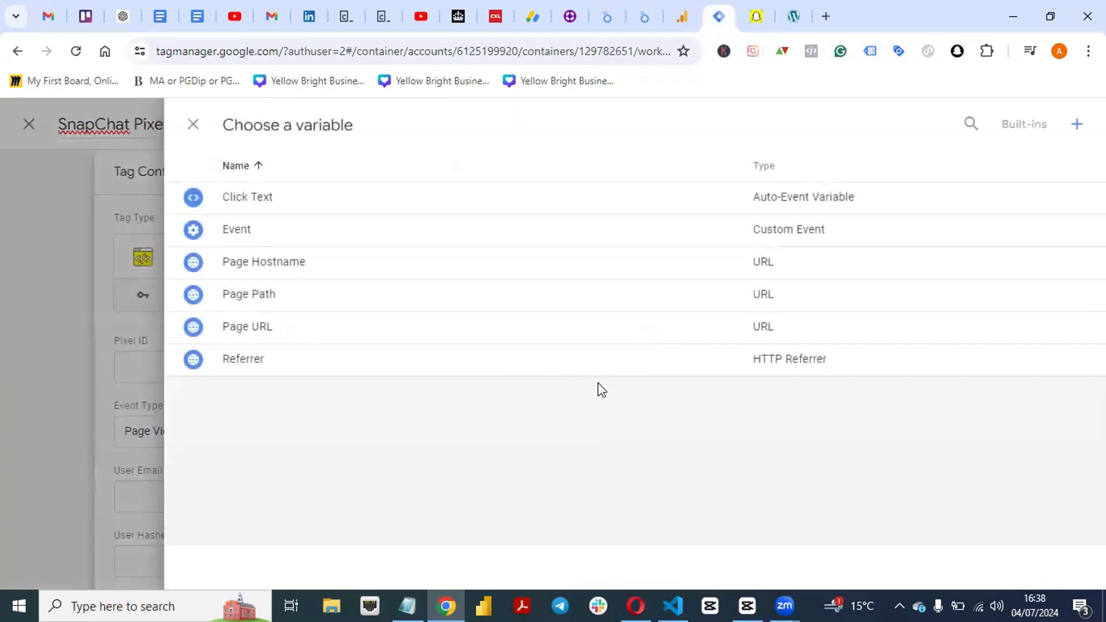
pyautogui.click(1078, 127)
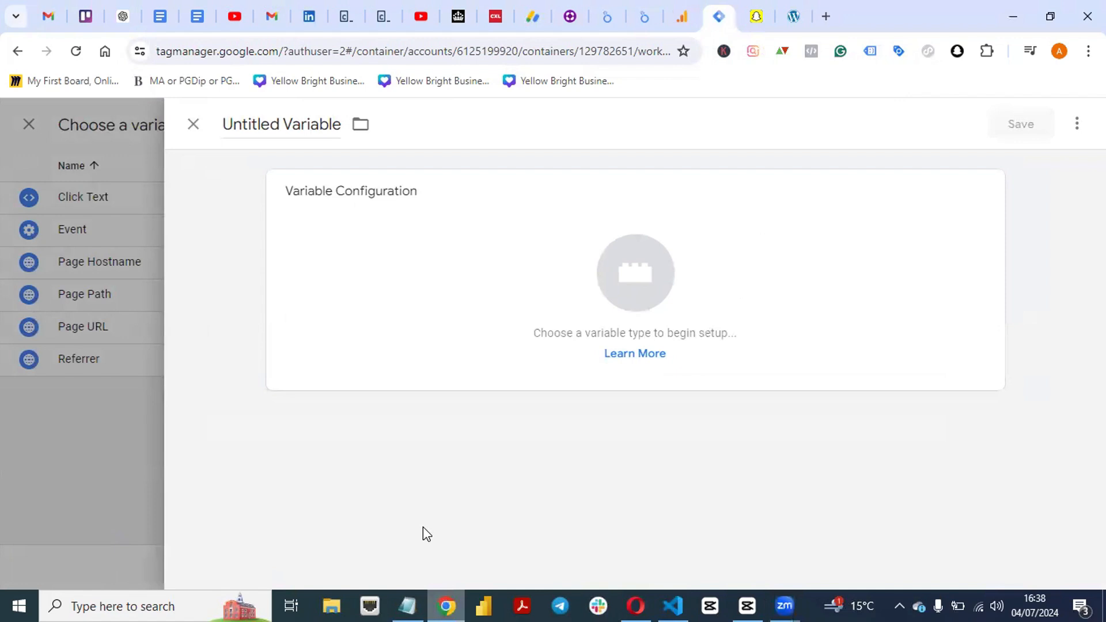
pyautogui.click(322, 128)
pyautogui.press('BackSpace')
pyautogui.press('BackSpace')
pyautogui.press('BackSpace')
pyautogui.press('BackSpace')
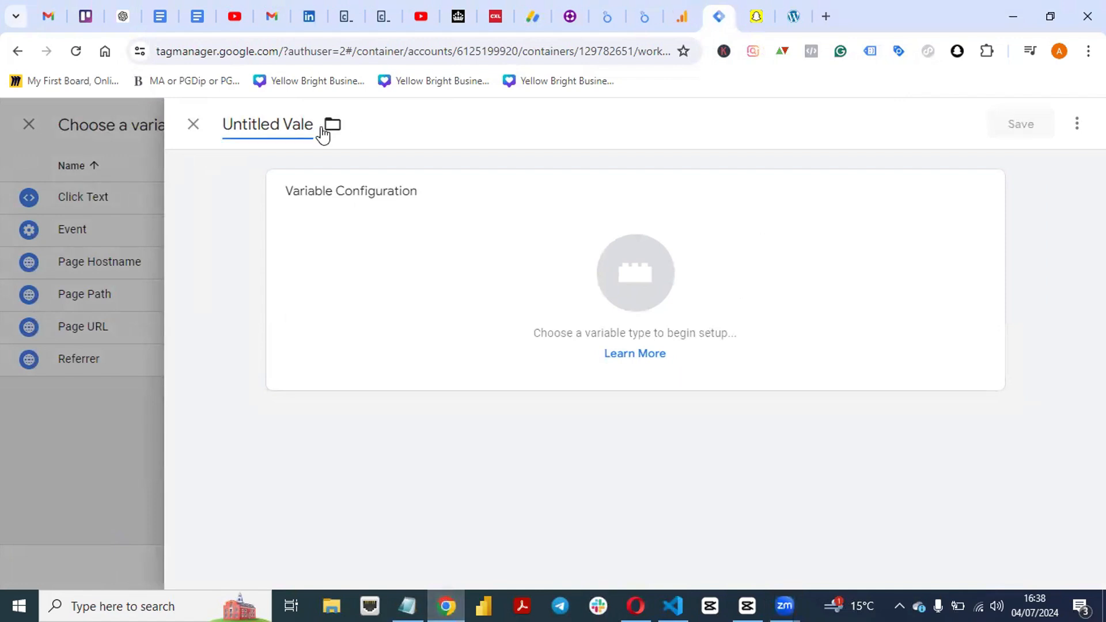
pyautogui.press('BackSpace')
pyautogui.press('BackSpace')
pyautogui.press('BackSpace')
pyautogui.press('BackSpace')
pyautogui.press('BackSpace')
pyautogui.press('BackSpace')
pyautogui.press('BackSpace')
pyautogui.press('BackSpace')
pyautogui.press('BackSpace')
pyautogui.press('BackSpace')
pyautogui.press('BackSpace')
pyautogui.press('BackSpace')
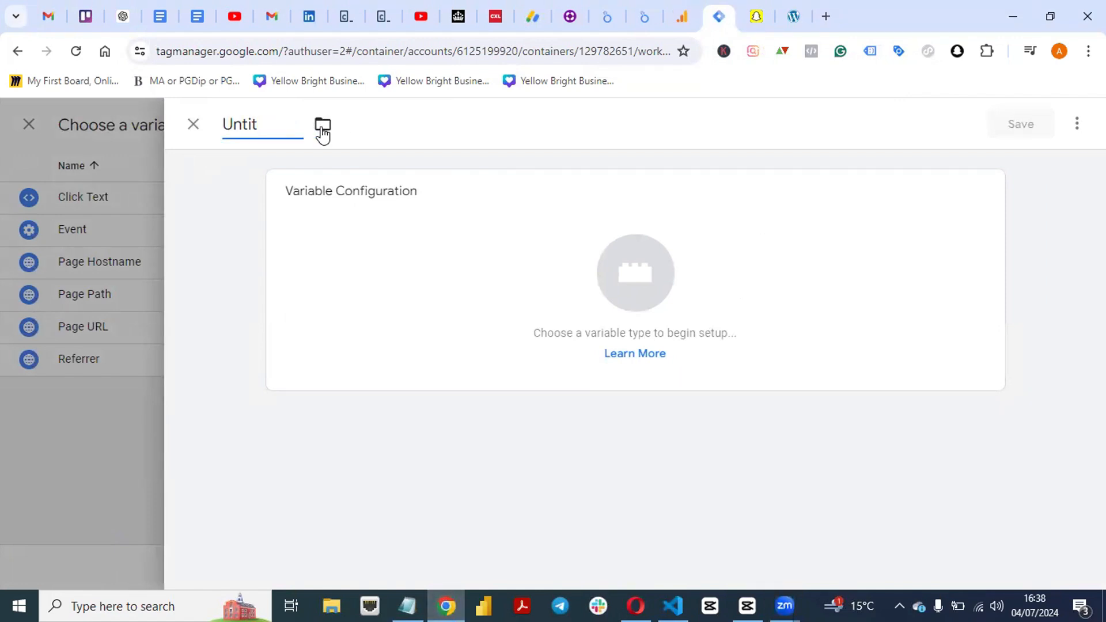
pyautogui.press('BackSpace')
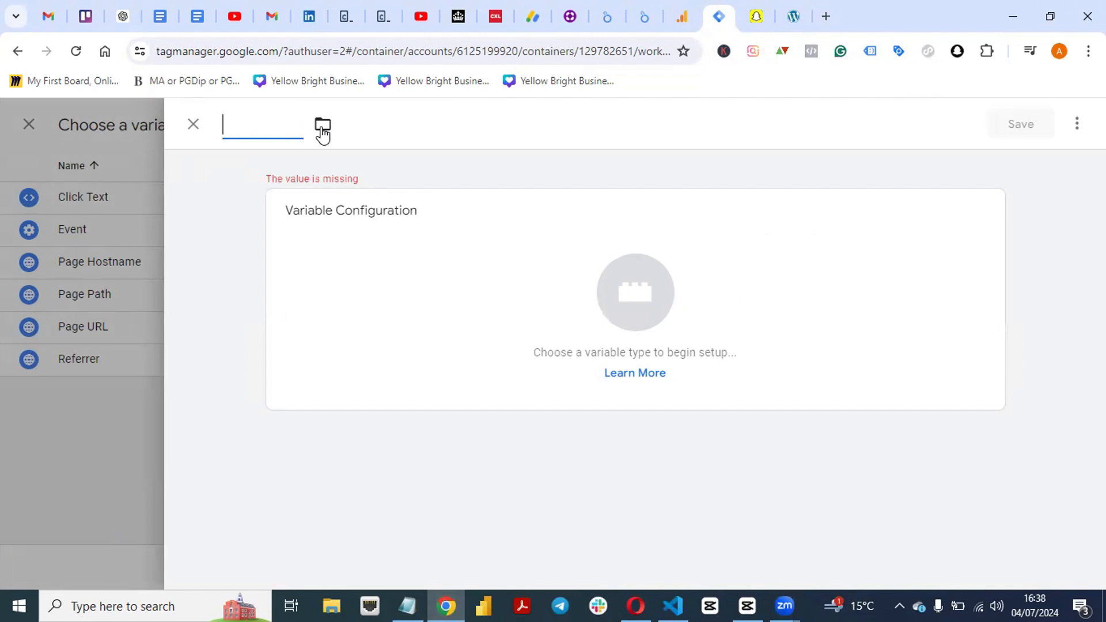
pyautogui.write('Snapc')
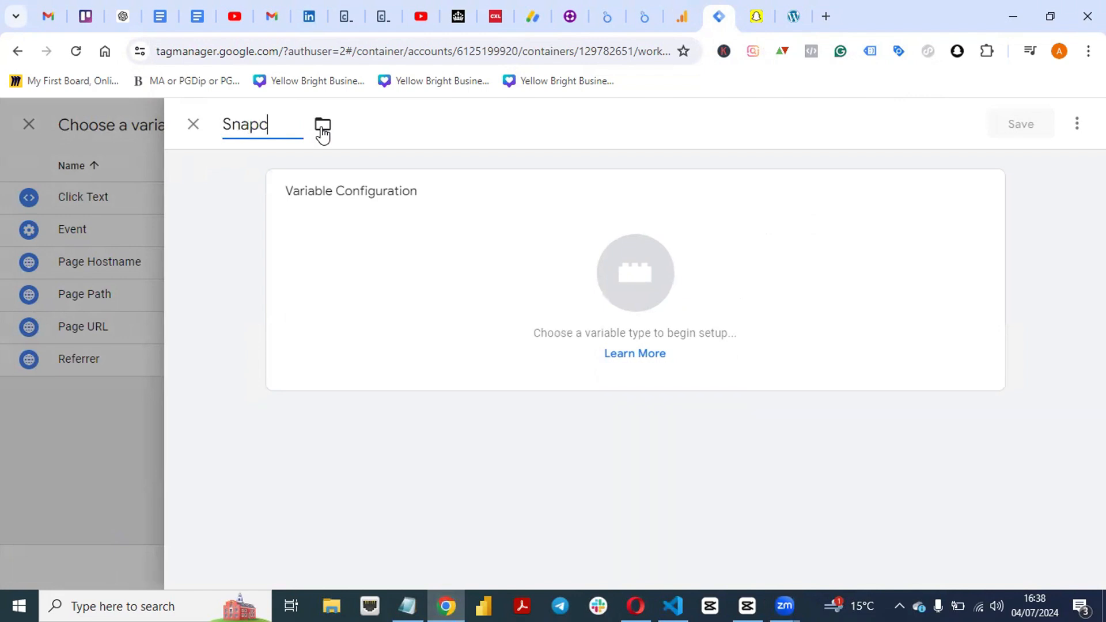
pyautogui.write('hat Constan')
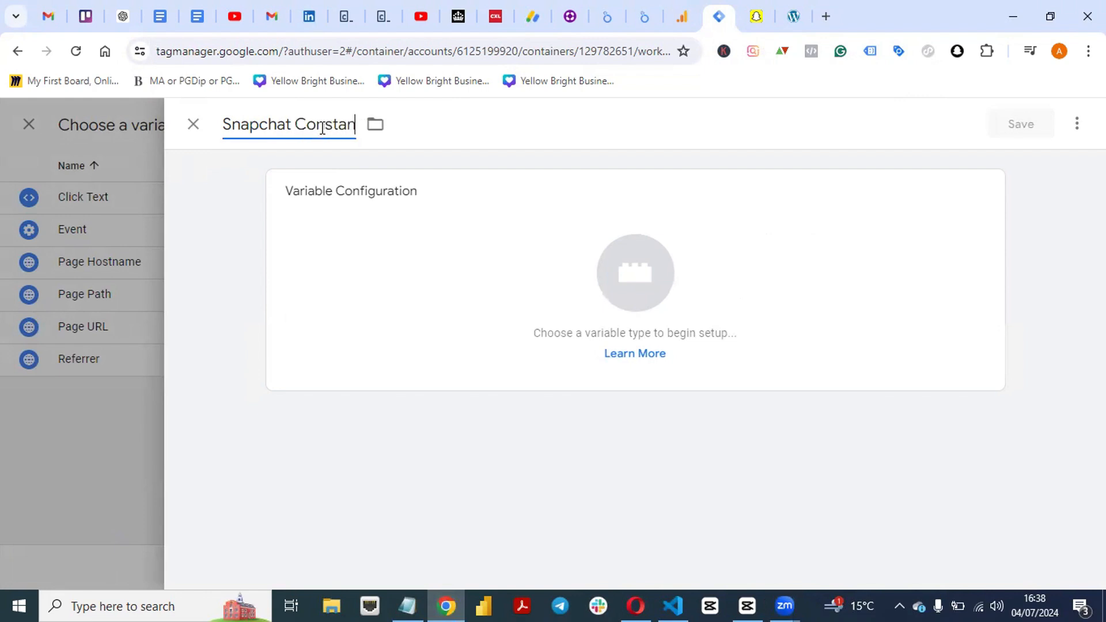
pyautogui.write('t')
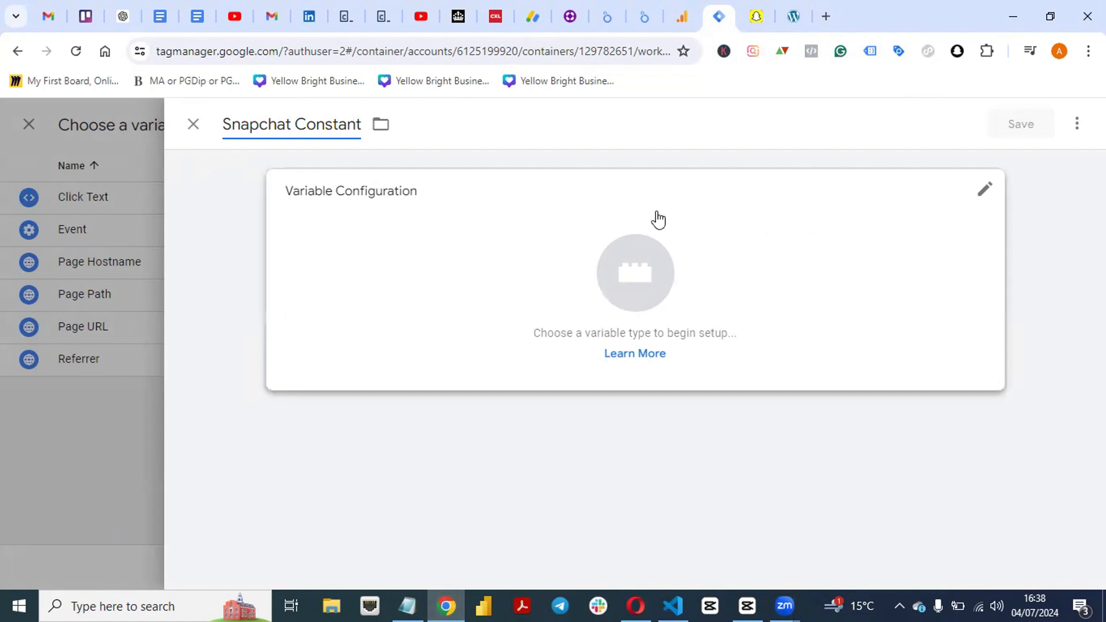
# - Set the type of the "Snapchat Constant" variable to Constant
pyautogui.click(793, 257)
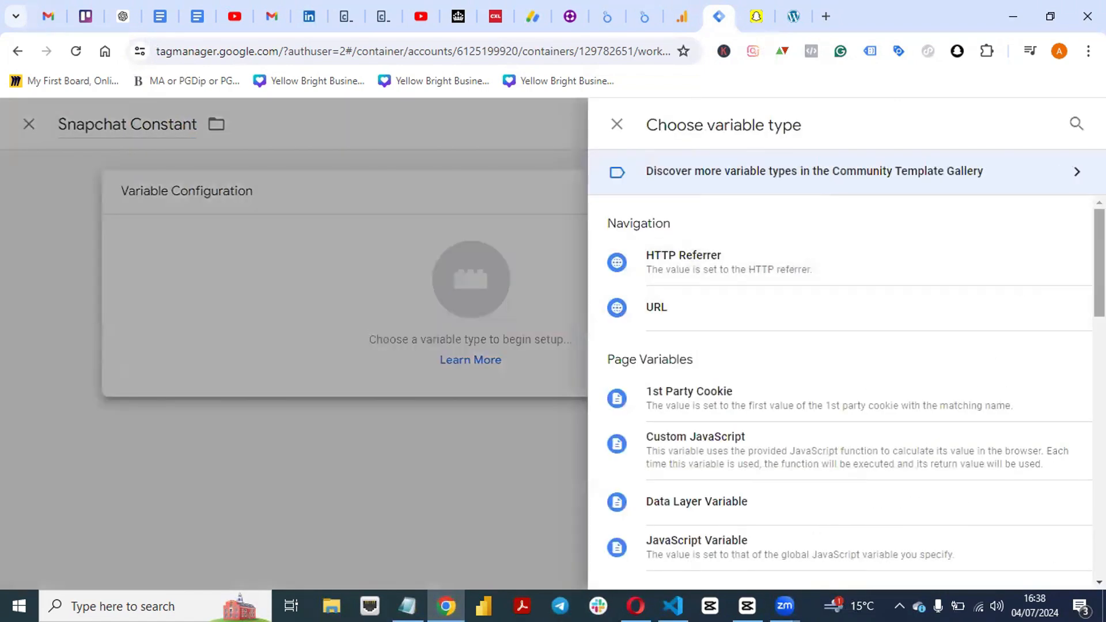
pyautogui.scroll(-2, 841, 398)
pyautogui.scroll(-2, 841, 397)
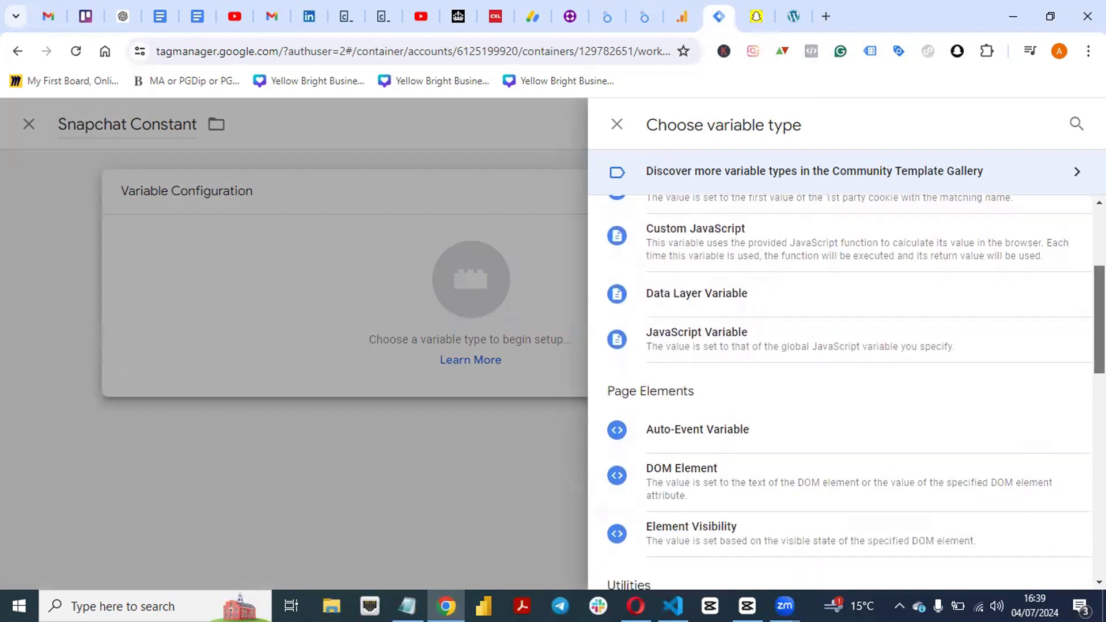
pyautogui.scroll(2, 841, 398)
pyautogui.scroll(-3, 841, 397)
pyautogui.scroll(-2, 901, 334)
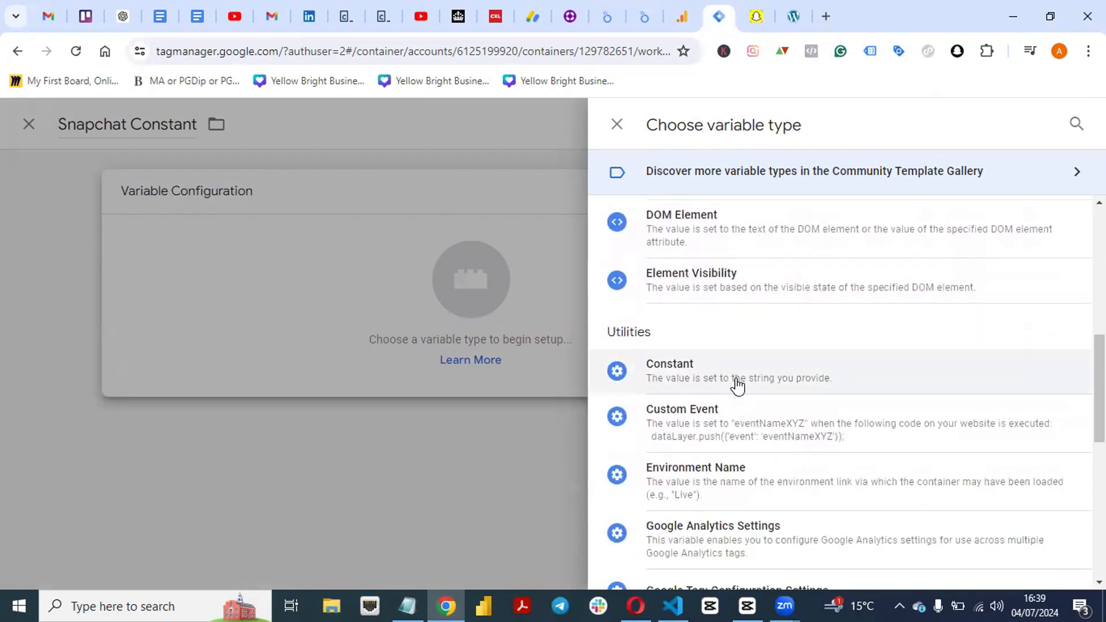
pyautogui.click(666, 383)
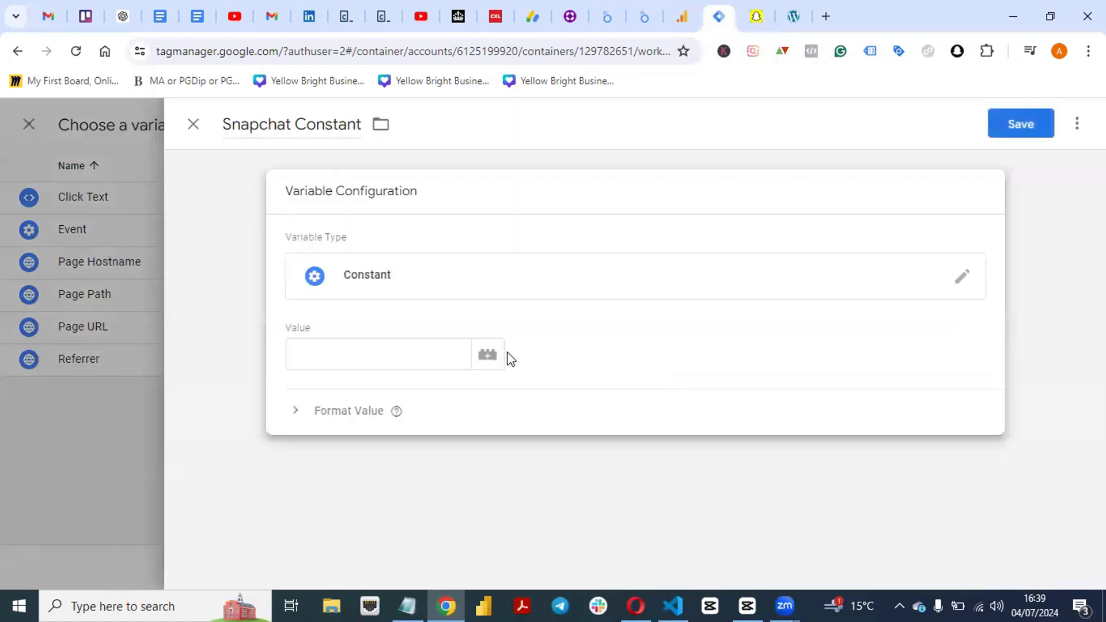
# - Paste the copied Snapchat pixel ID as the constant's value and save the variable
pyautogui.click(387, 355)
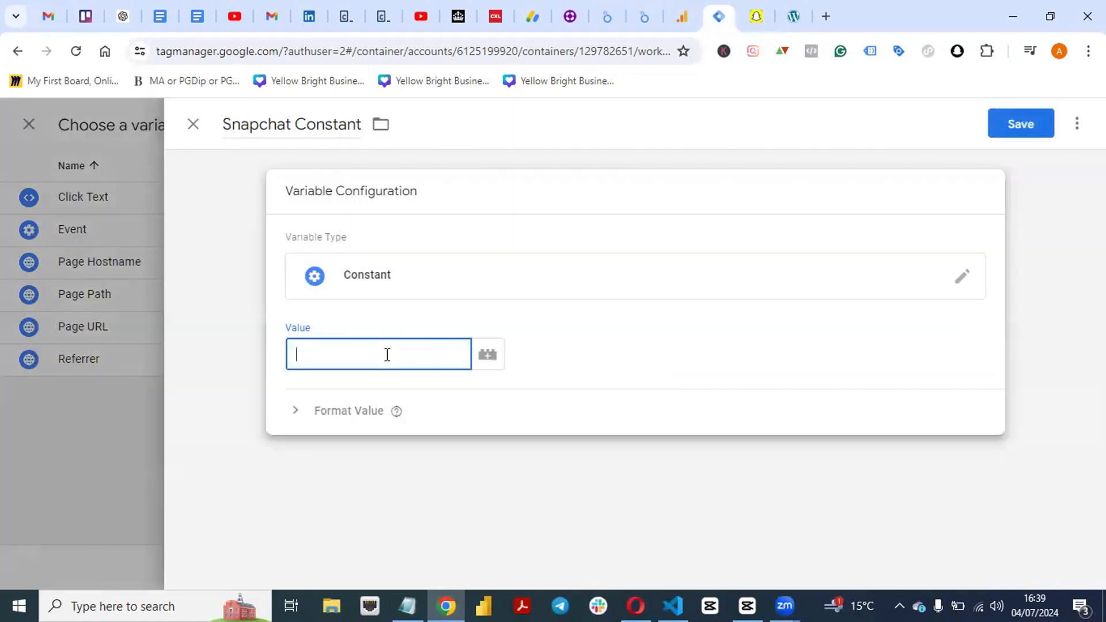
pyautogui.write('79d94b04-43fe-453a-a3b6-44250a944a39')
pyautogui.click(622, 345)
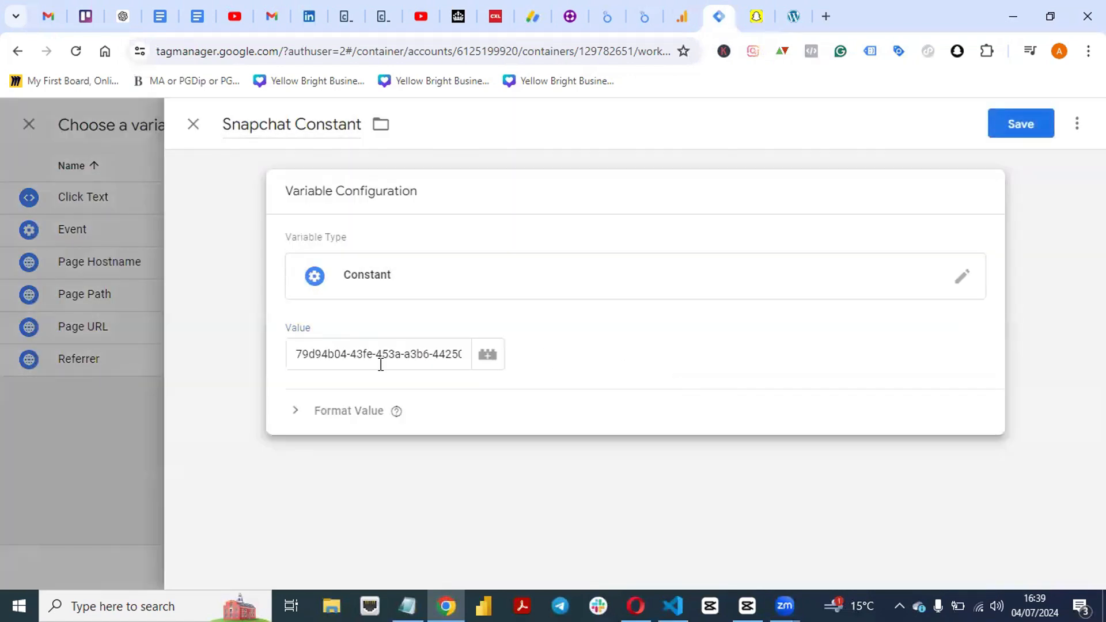
pyautogui.click(1021, 124)
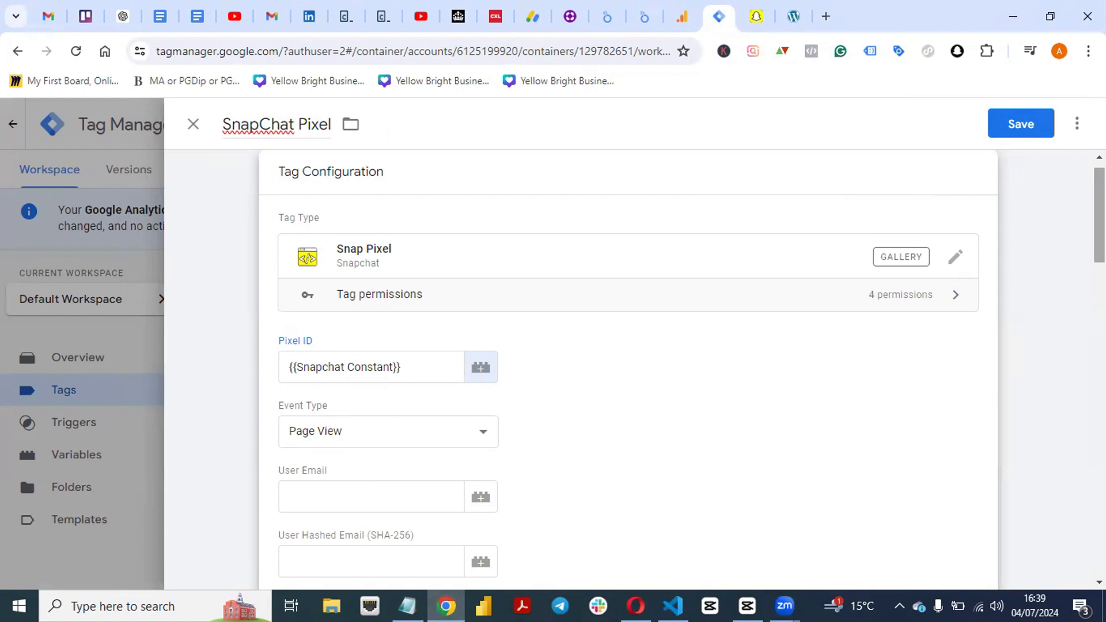
# - Add the All Pages page view trigger to the SnapChat Pixel tag and save the tag
pyautogui.scroll(-3, 1099, 214)
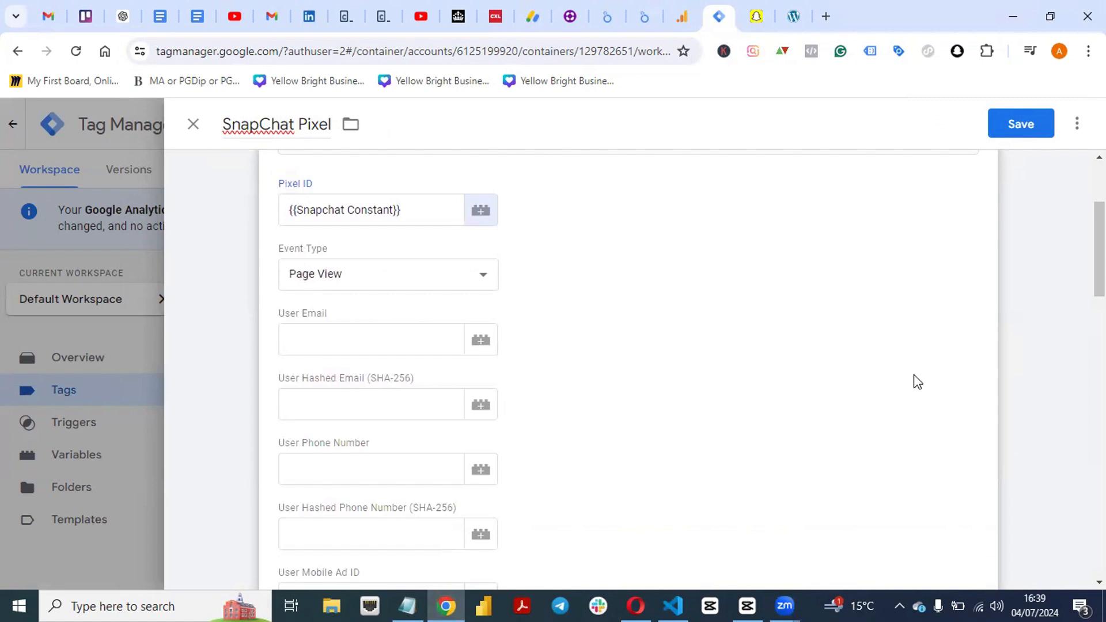
pyautogui.moveTo(1099, 248); pyautogui.dragTo(1099, 527)
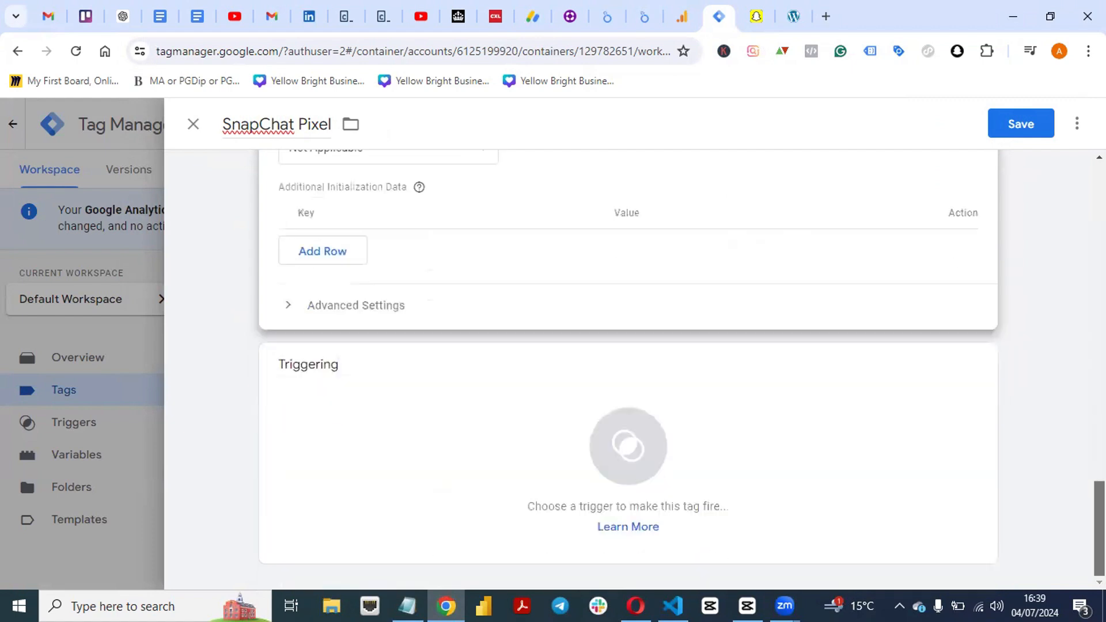
pyautogui.click(424, 438)
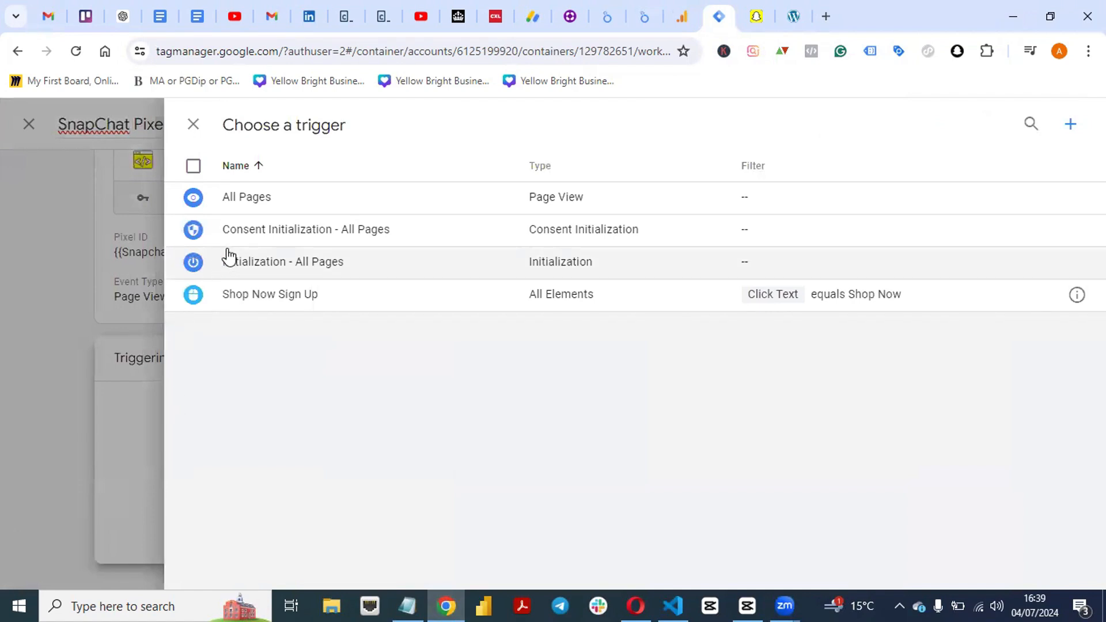
pyautogui.click(228, 199)
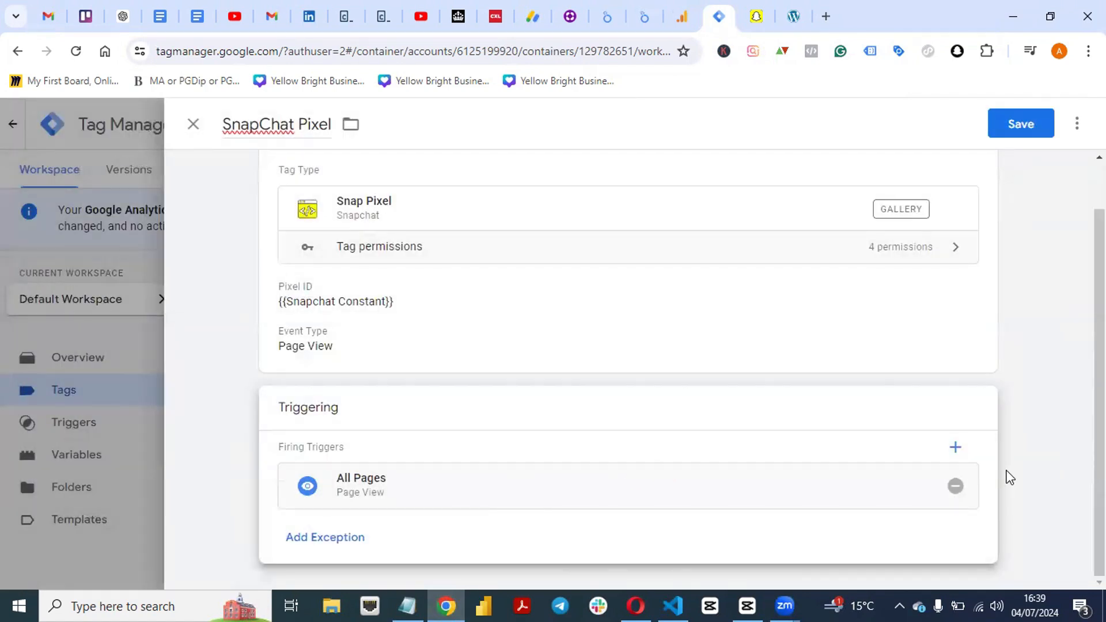
pyautogui.moveTo(1100, 300); pyautogui.dragTo(1099, 252)
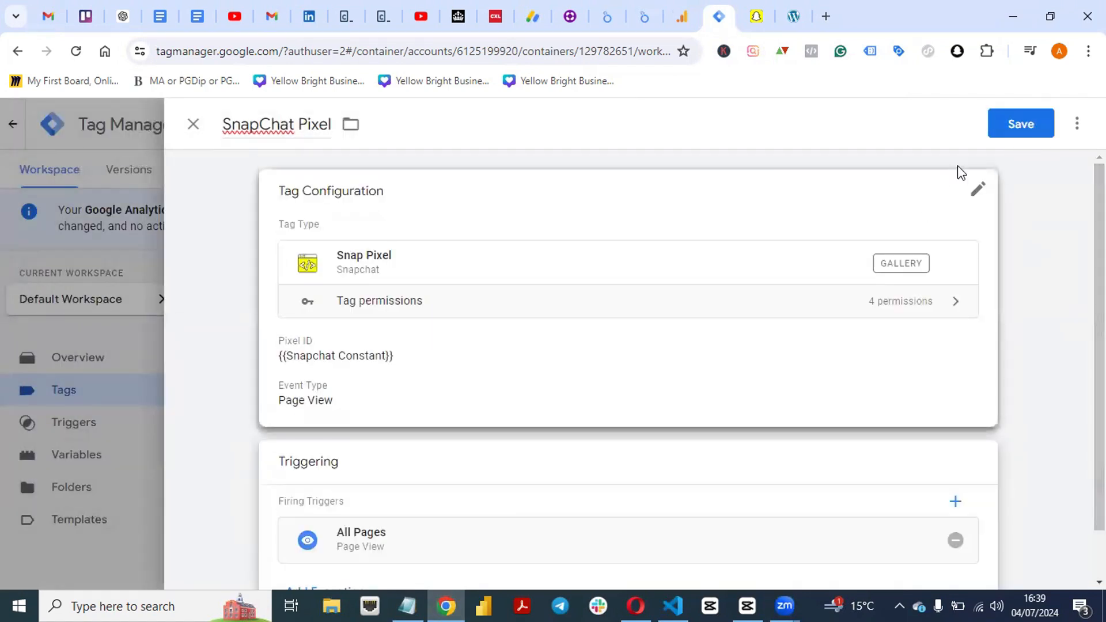
pyautogui.click(1018, 136)
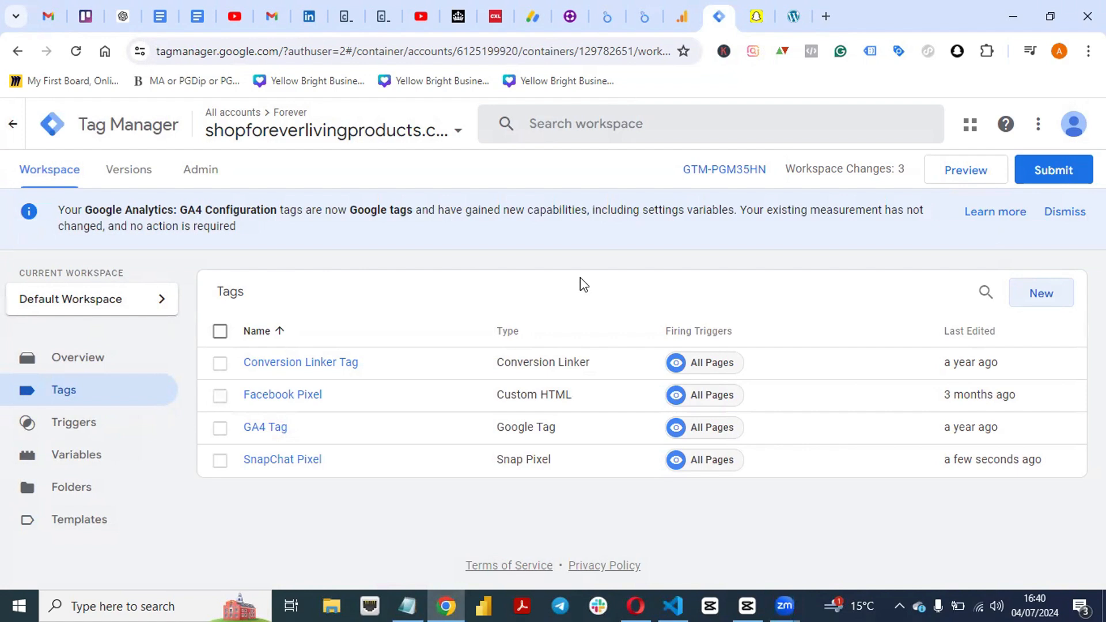
pyautogui.click(971, 178)
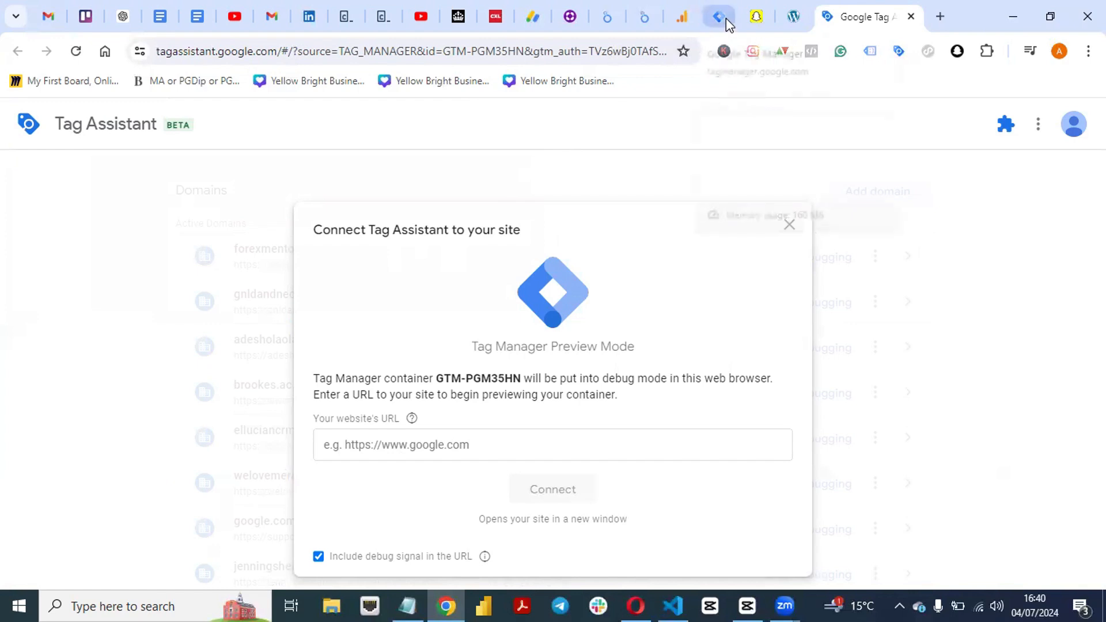
pyautogui.click(790, 22)
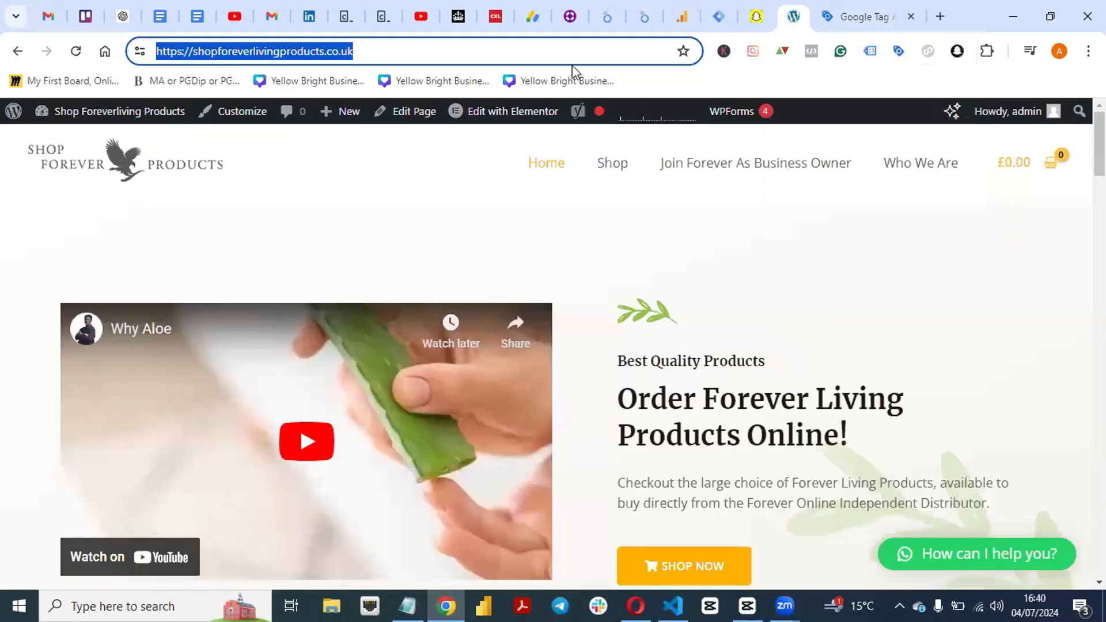
pyautogui.doubleClick(583, 49)
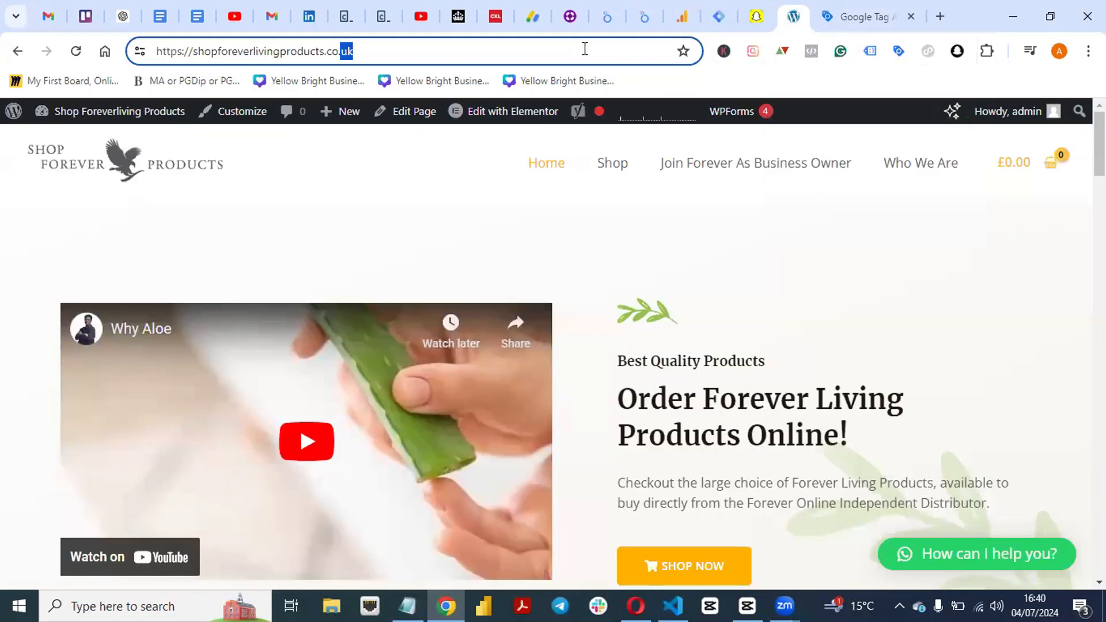
pyautogui.click(583, 49)
pyautogui.click(864, 18)
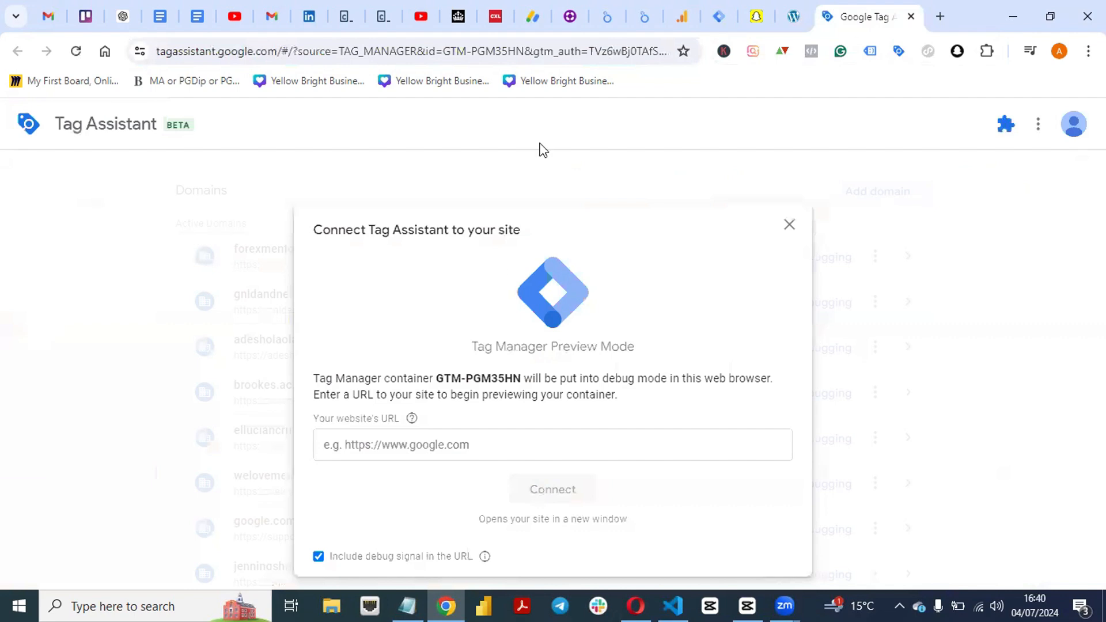
pyautogui.click(480, 447)
pyautogui.click(478, 316)
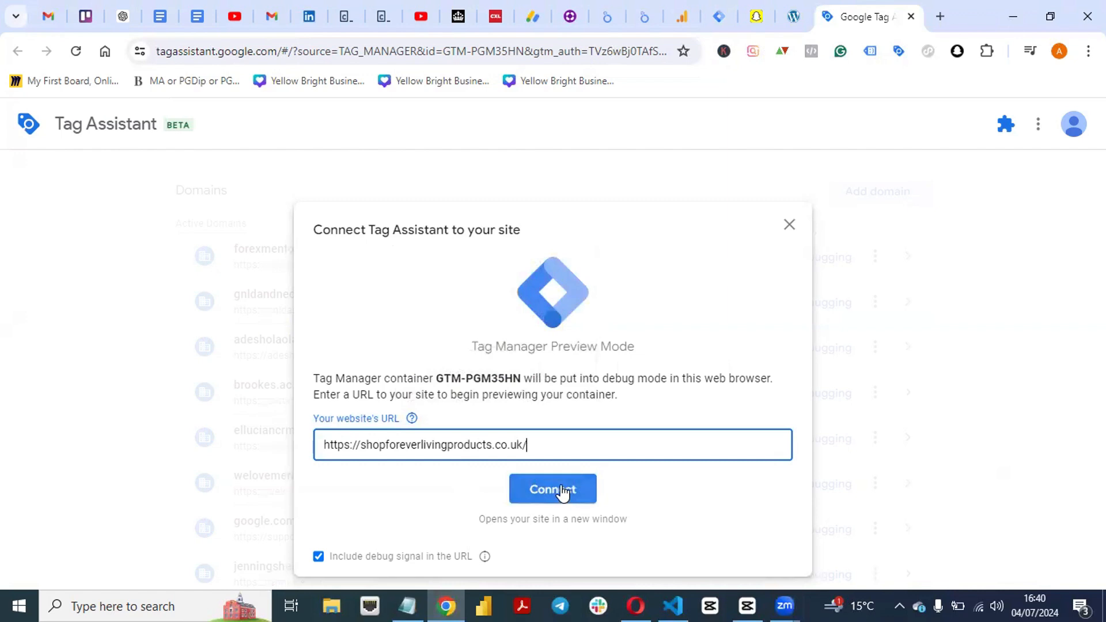
pyautogui.click(557, 488)
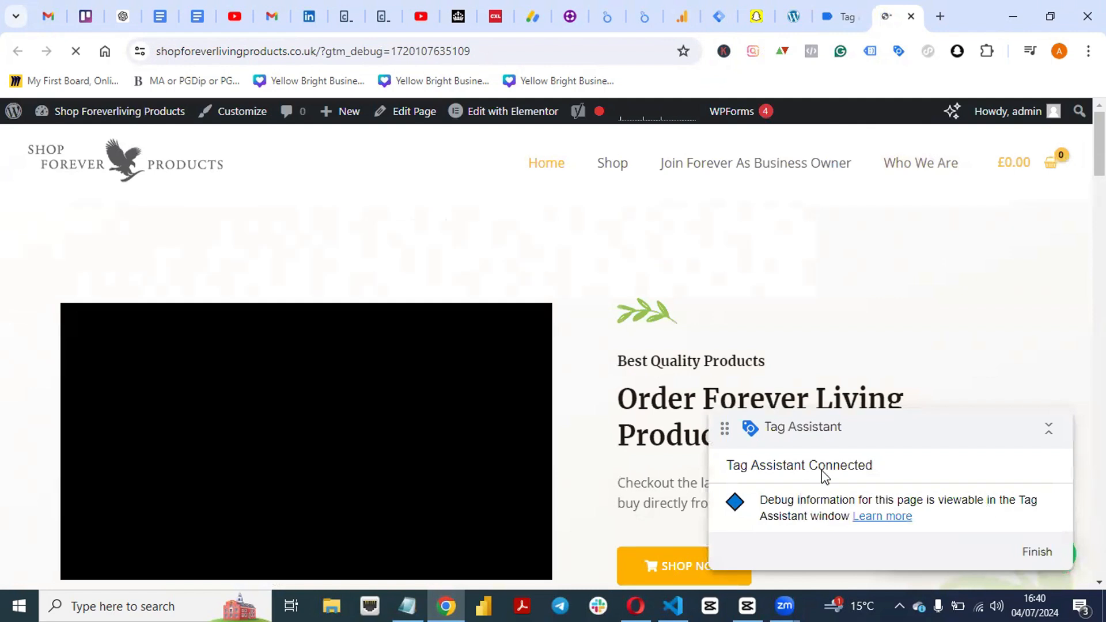
pyautogui.click(832, 17)
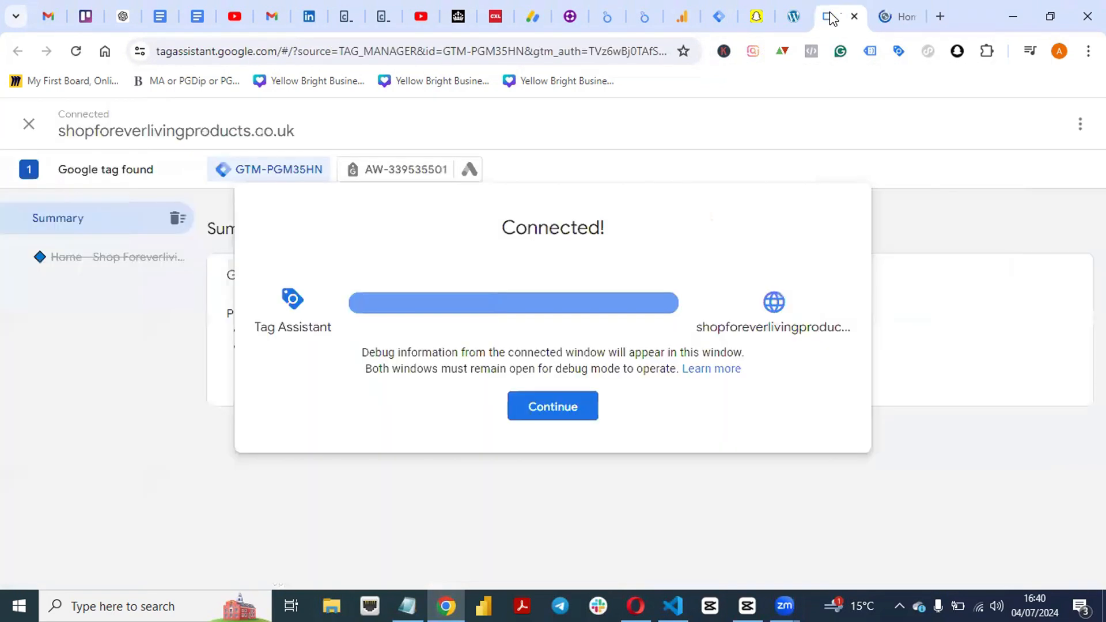
pyautogui.click(576, 409)
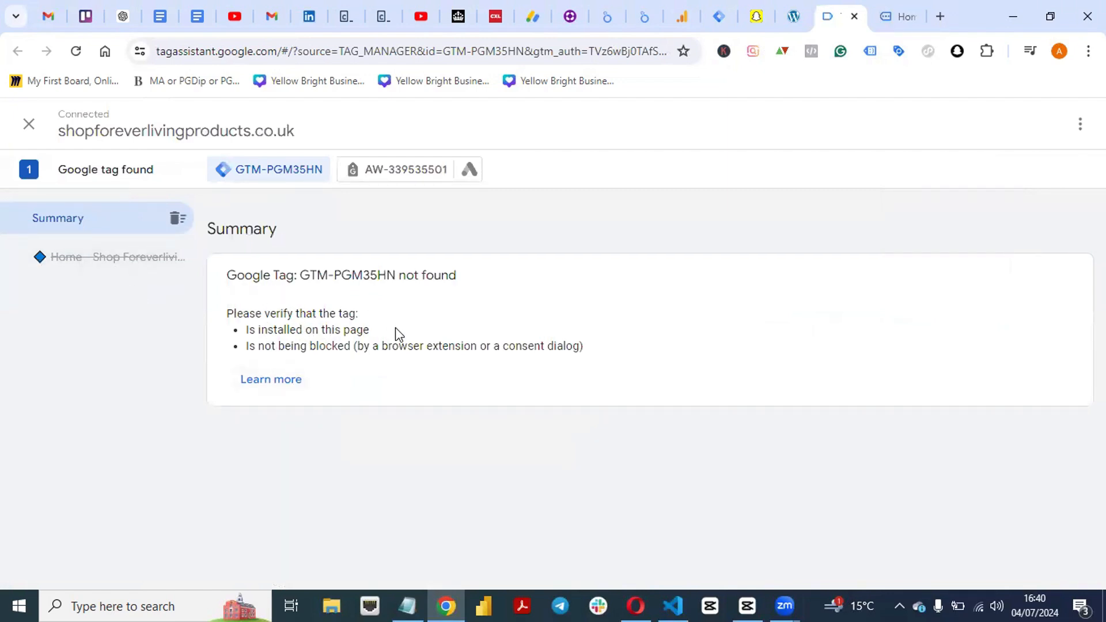
# - Check which Tag Manager container is selected for the Forever account, and reload the store's home page
pyautogui.click(718, 17)
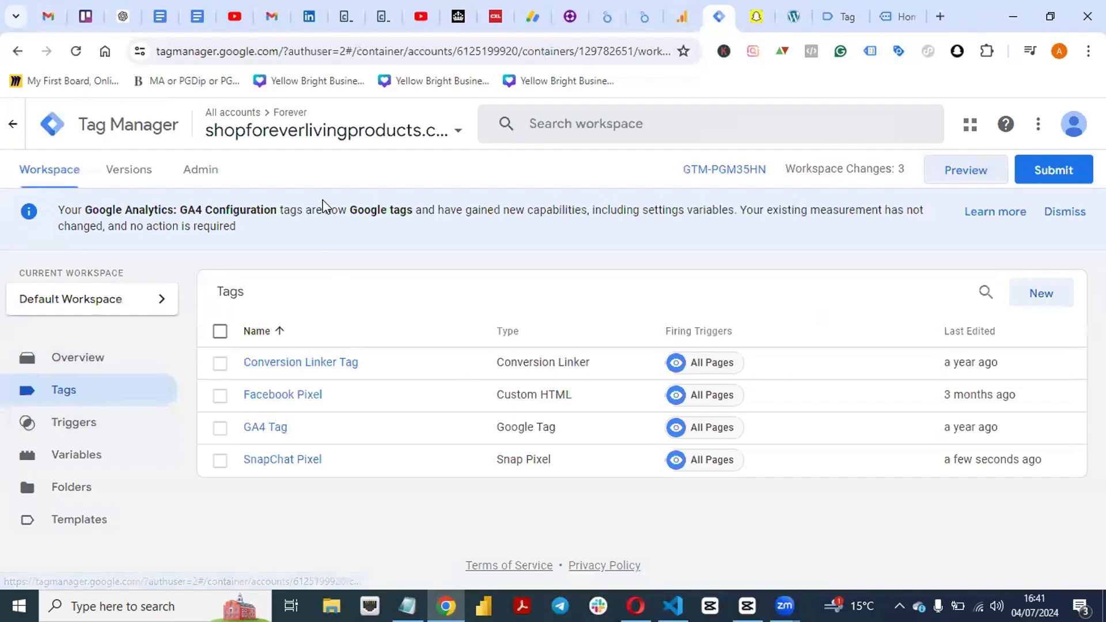
pyautogui.click(326, 129)
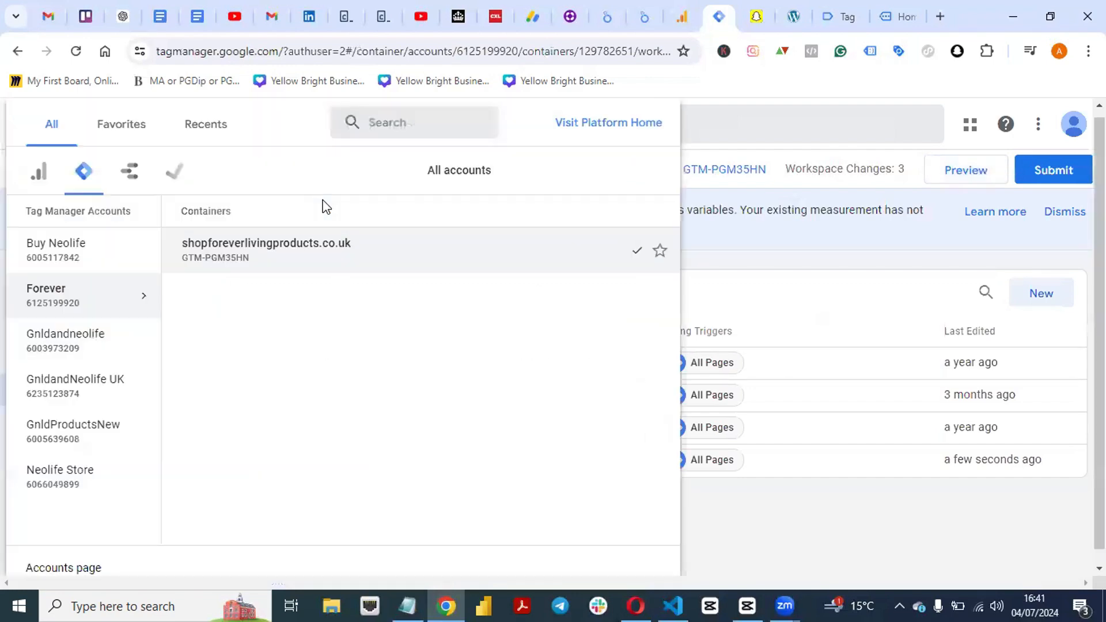
pyautogui.click(804, 249)
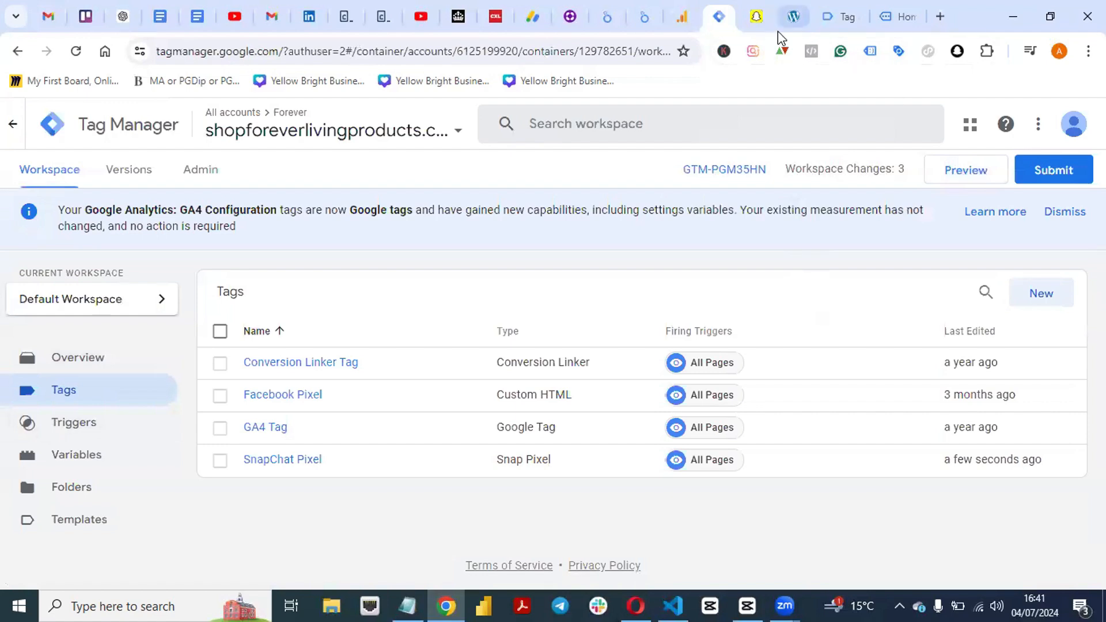
pyautogui.click(791, 18)
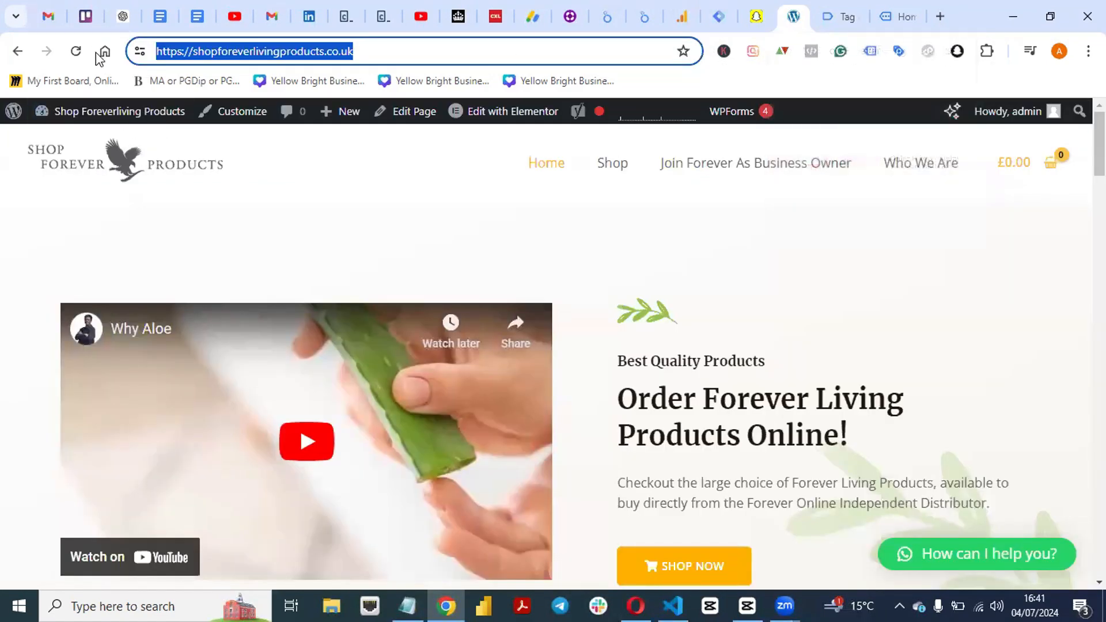
pyautogui.click(77, 51)
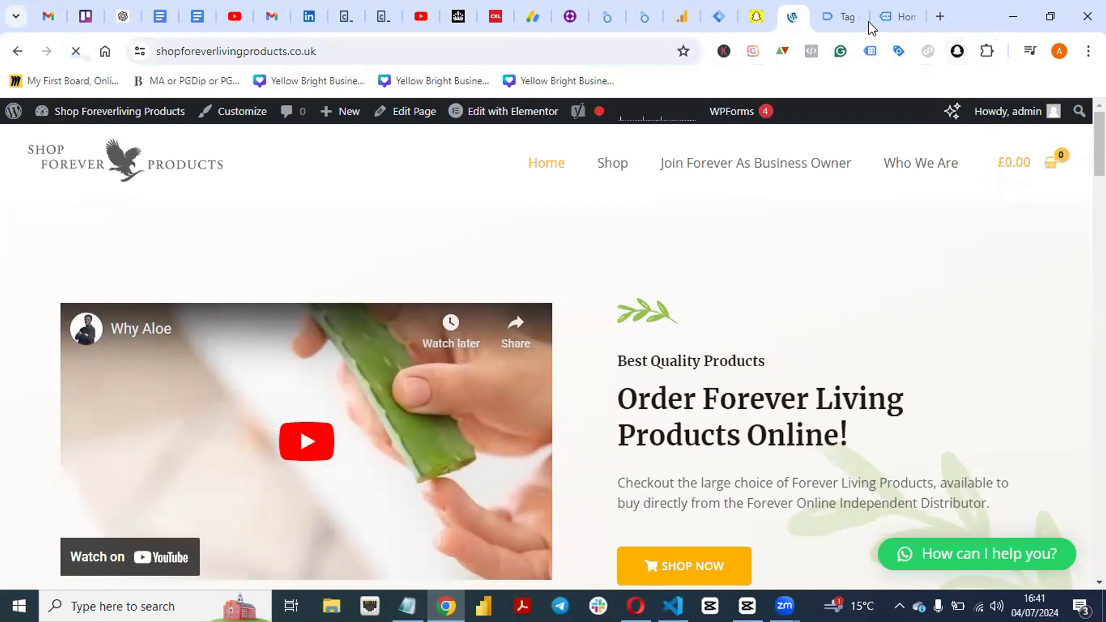
# - Publish the workspace changes as a version named "Snapchat Pixel" with the description "Snapchat Pixel Set Up", and return to the workspace overview
pyautogui.click(718, 20)
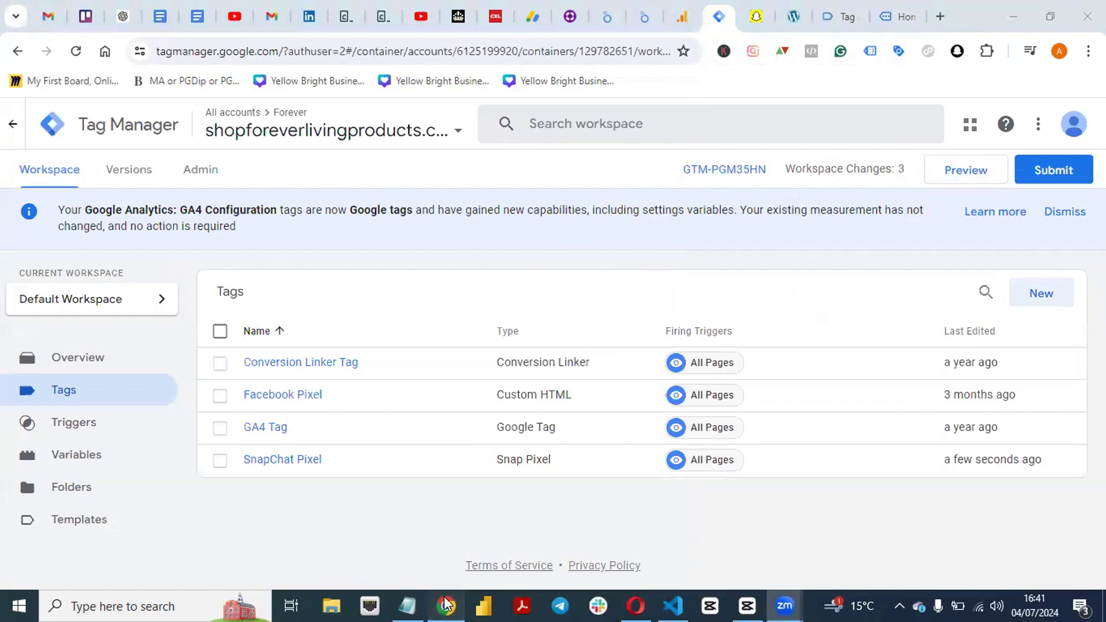
pyautogui.click(1042, 180)
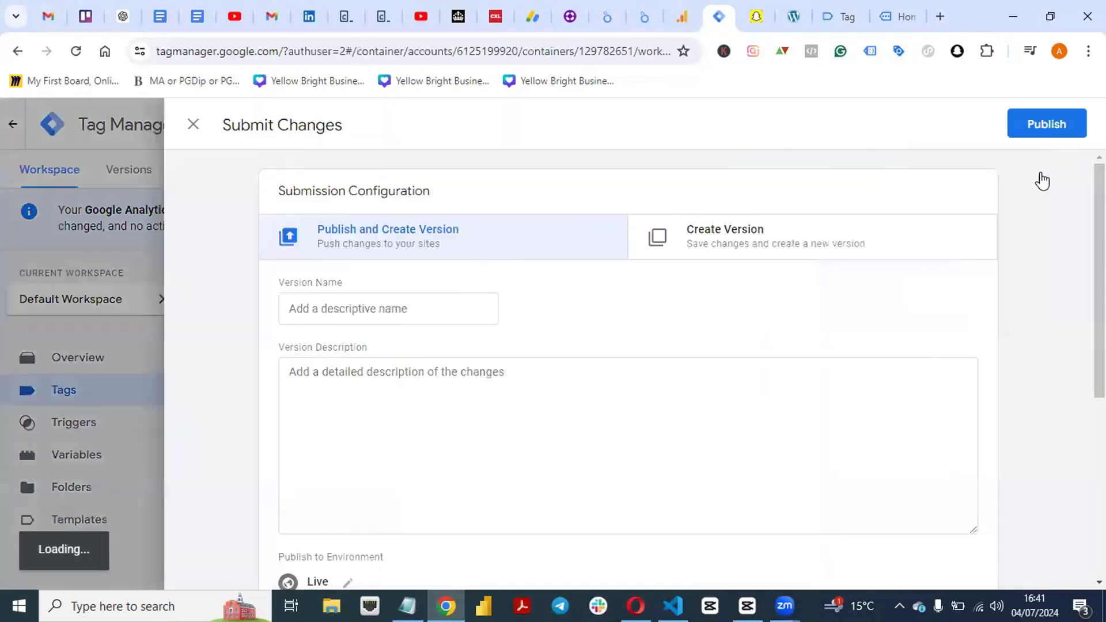
pyautogui.click(323, 321)
pyautogui.write('Sba')
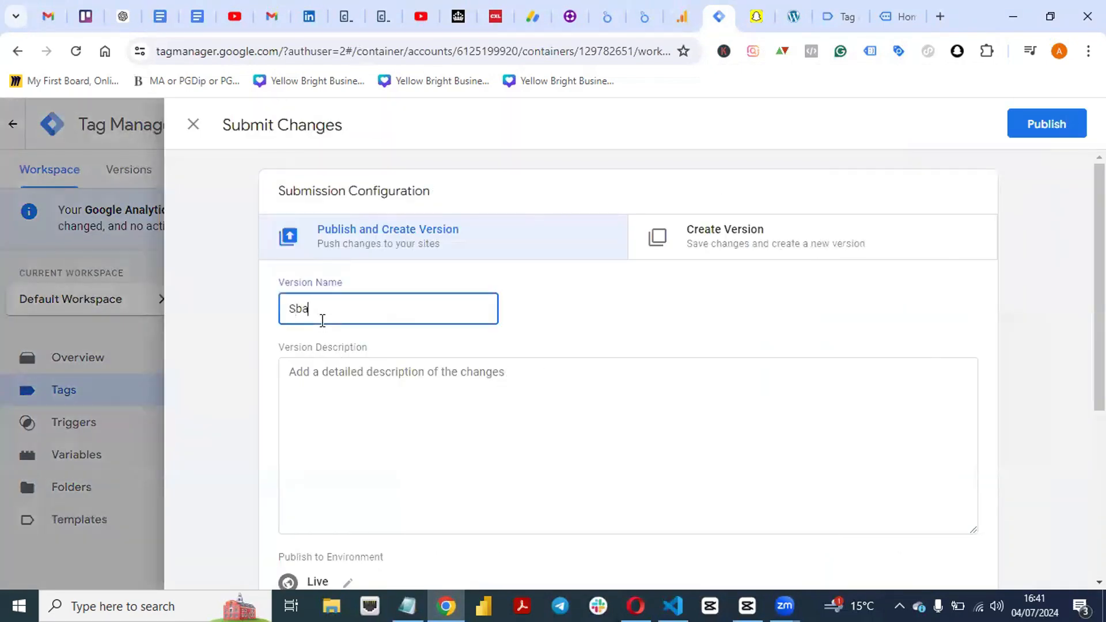
pyautogui.press('BackSpace')
pyautogui.press('BackSpace')
pyautogui.write('napchat Pixel')
pyautogui.click(375, 397)
pyautogui.write('Snapchat Pixel')
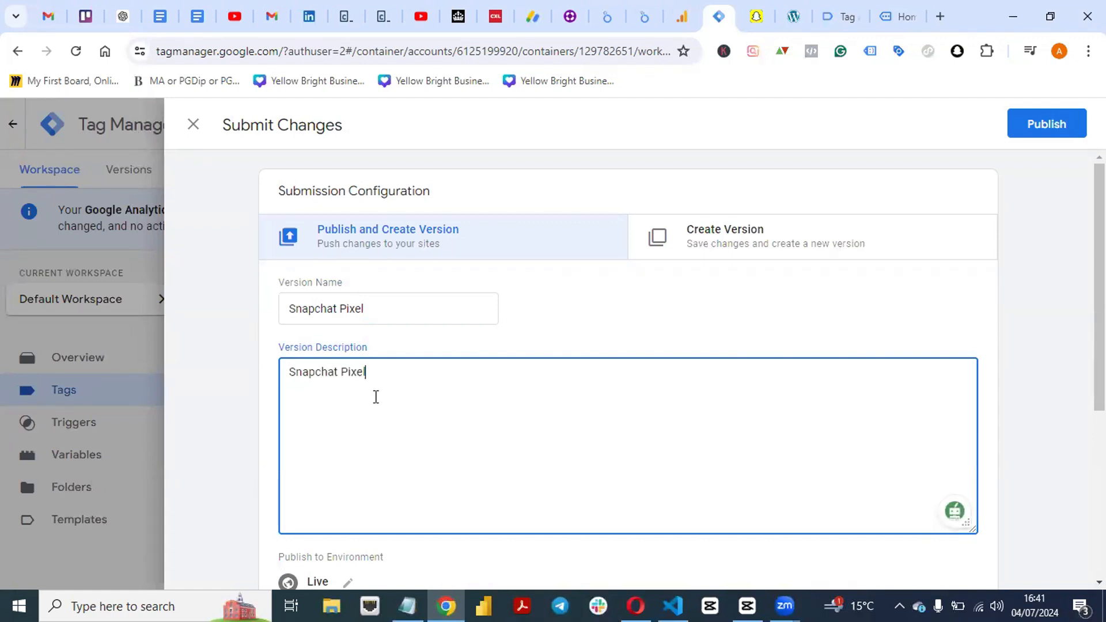
pyautogui.write(' Set Up')
pyautogui.click(1035, 126)
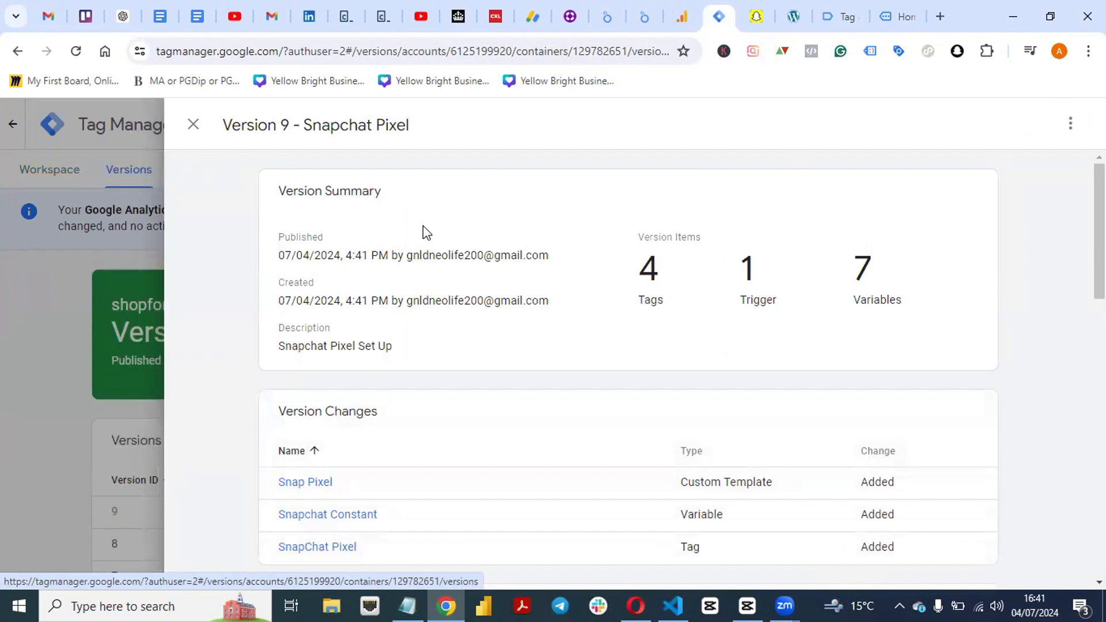
pyautogui.click(193, 127)
pyautogui.click(42, 171)
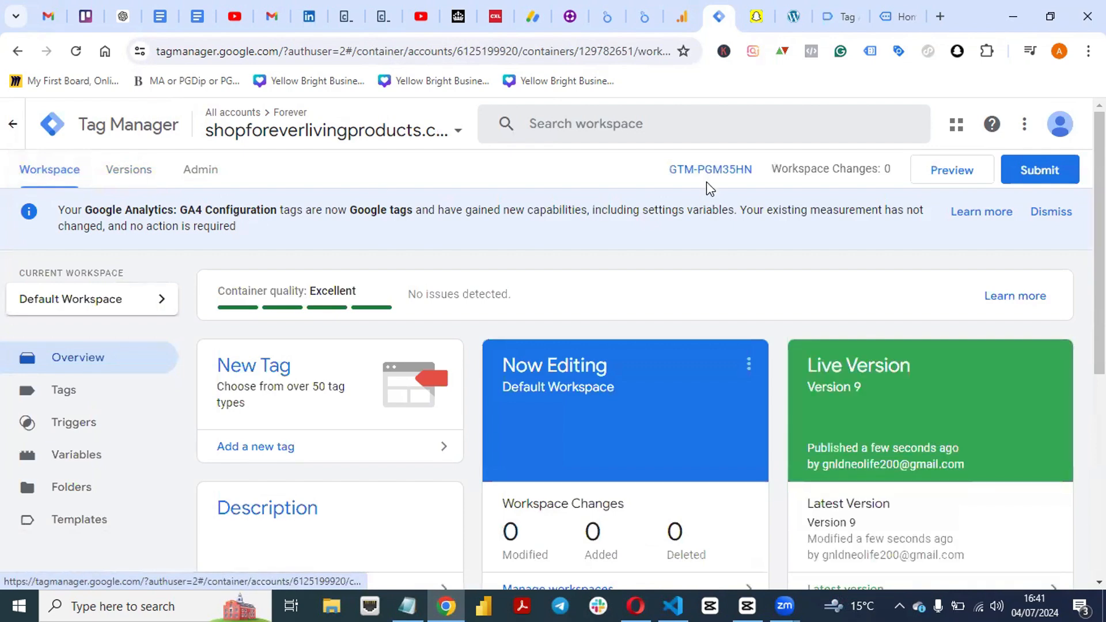
# - Reload the store's home page and check its pixel events in the Snapchat Pixel Helper
pyautogui.click(794, 17)
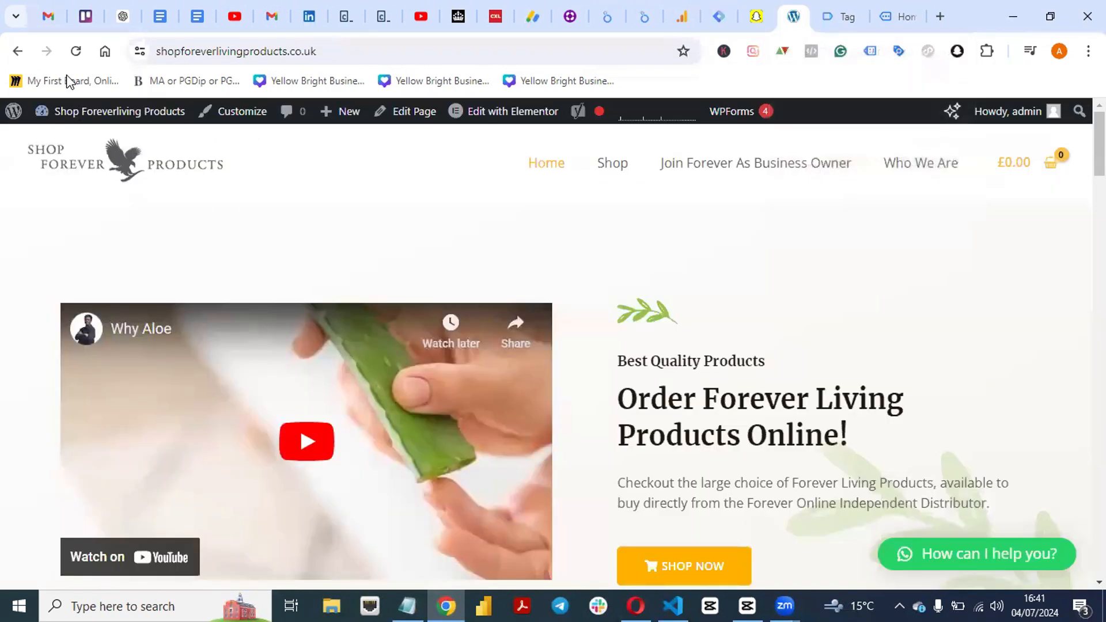
pyautogui.click(78, 52)
pyautogui.click(957, 51)
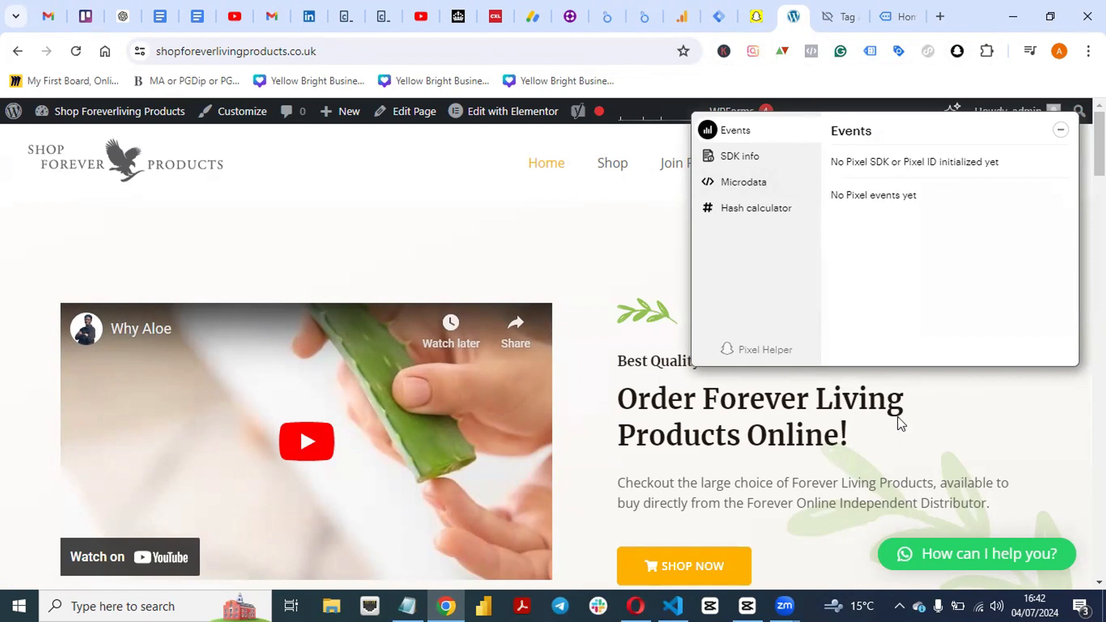
pyautogui.click(1062, 131)
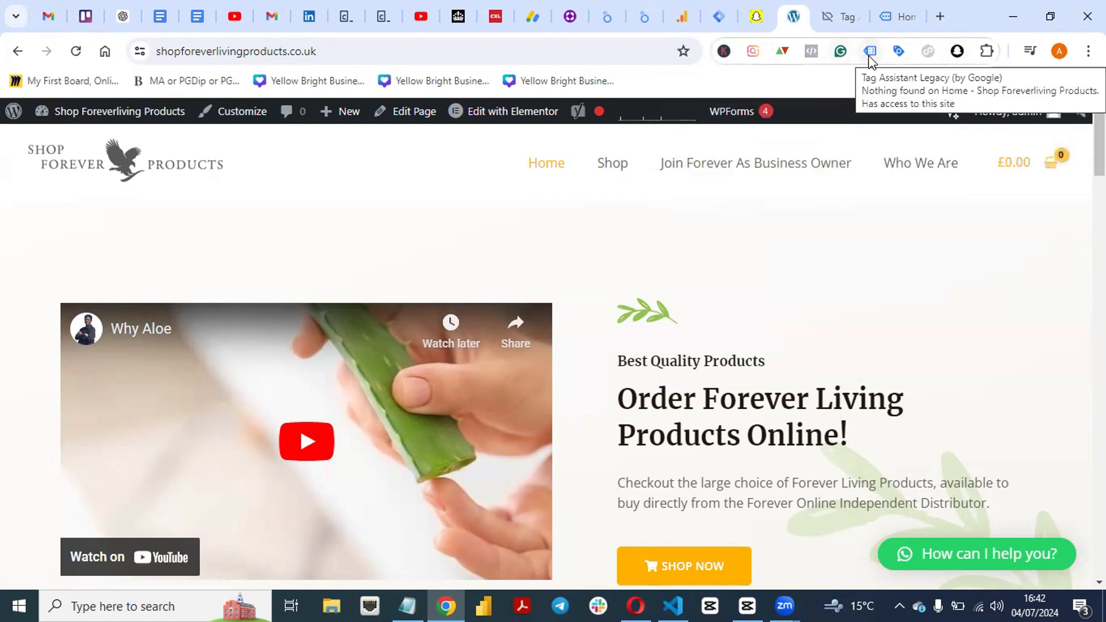
# - Close the disconnected Tag Assistant debug page and the store page opened for debugging
pyautogui.click(842, 14)
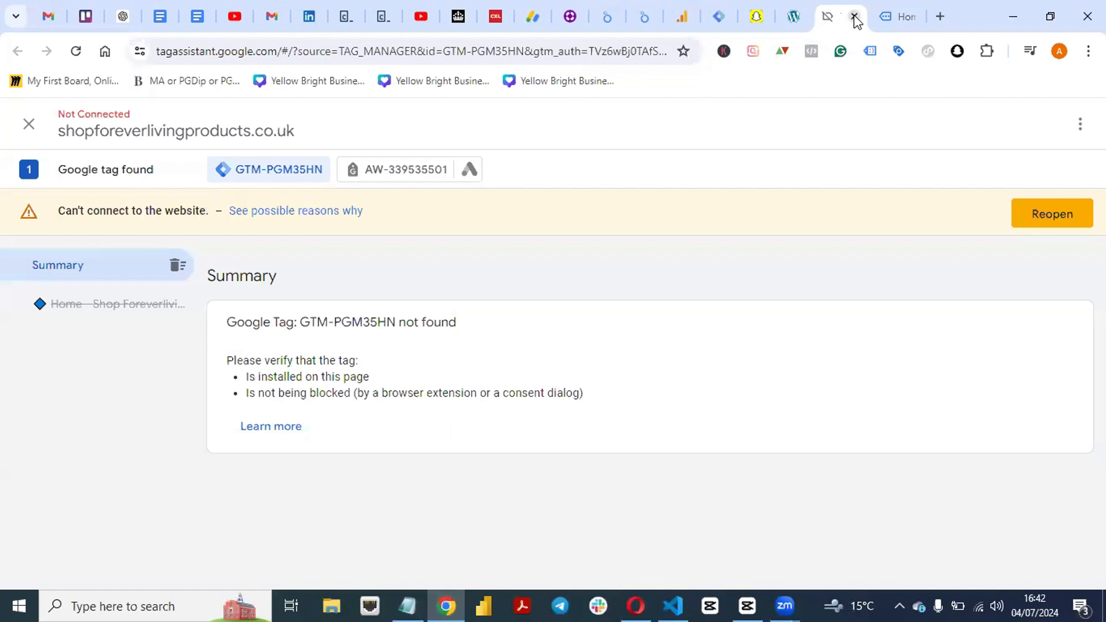
pyautogui.click(855, 17)
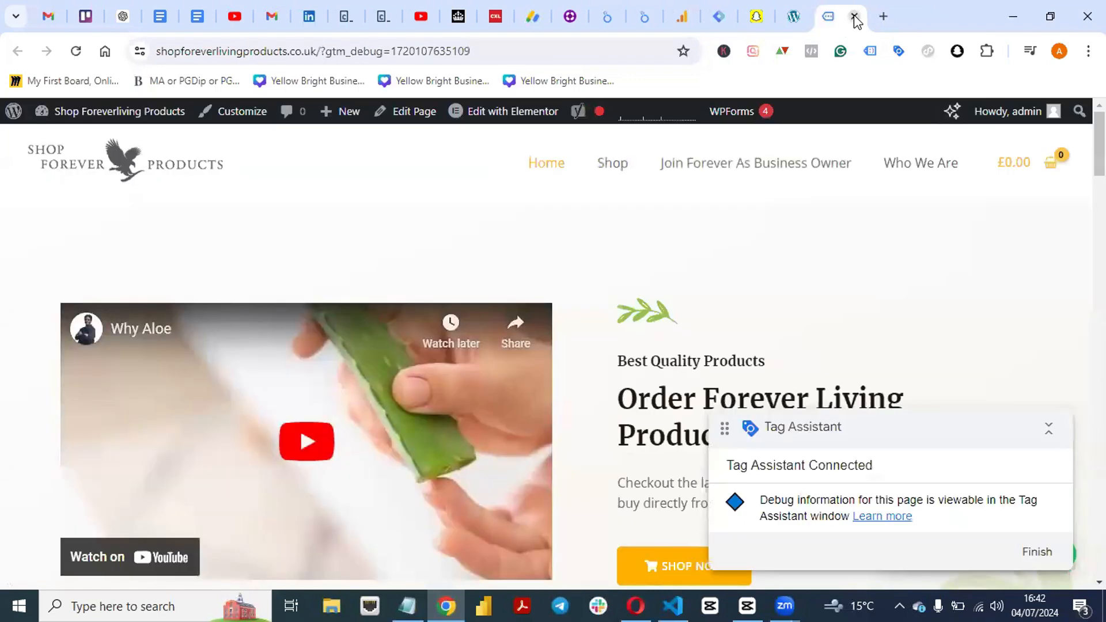
pyautogui.click(855, 17)
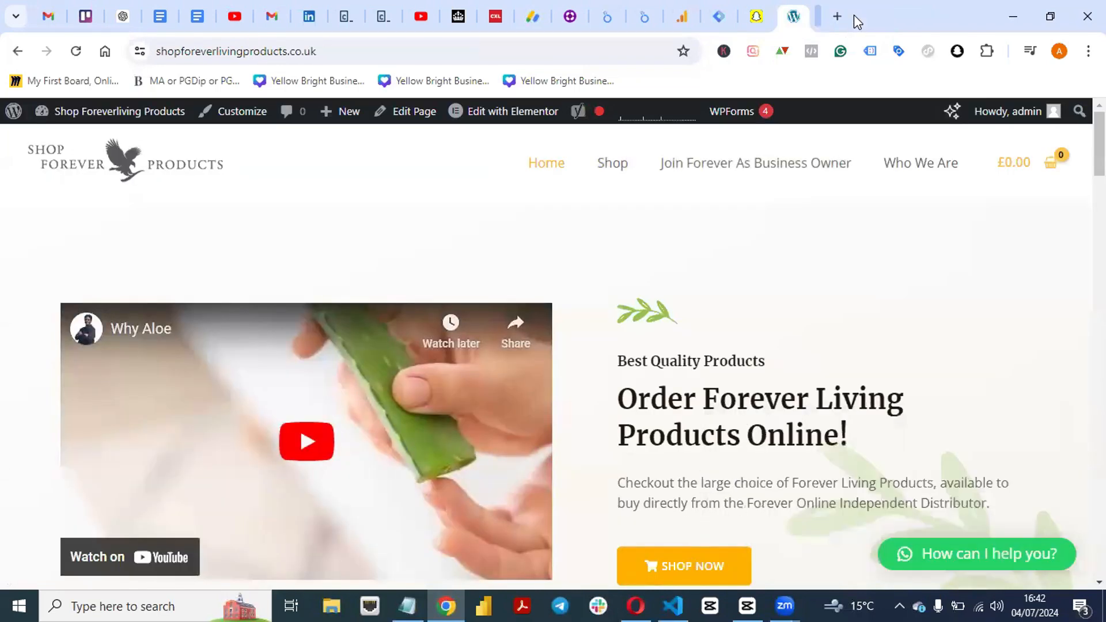
# - Start a Tag Assistant Legacy recording on the store's home page, look through the page, and cancel the recording
pyautogui.click(871, 52)
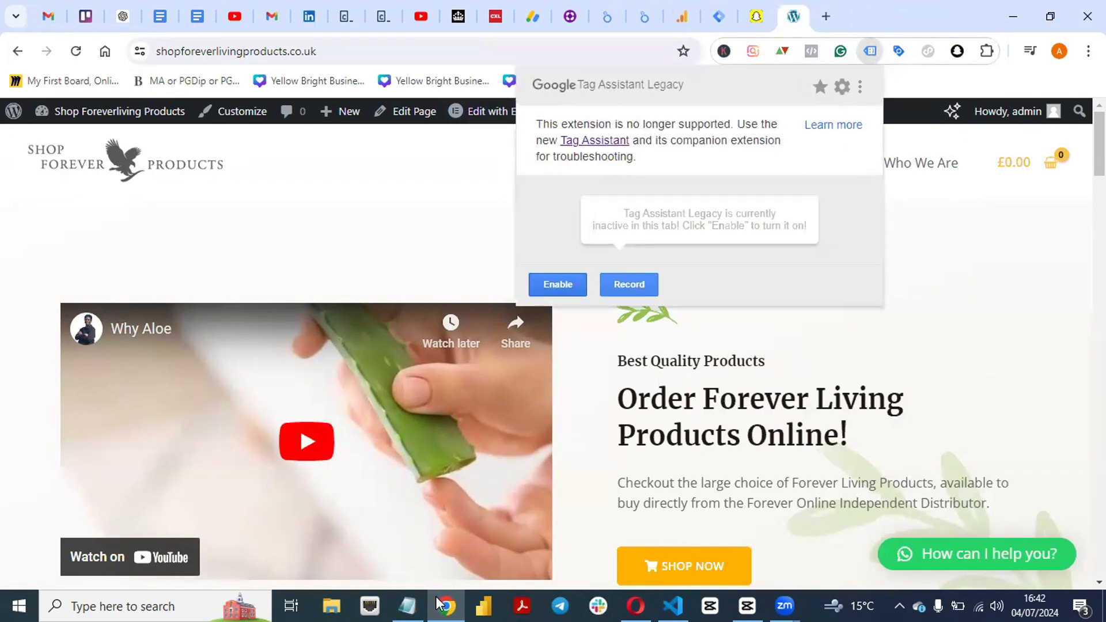
pyautogui.click(630, 285)
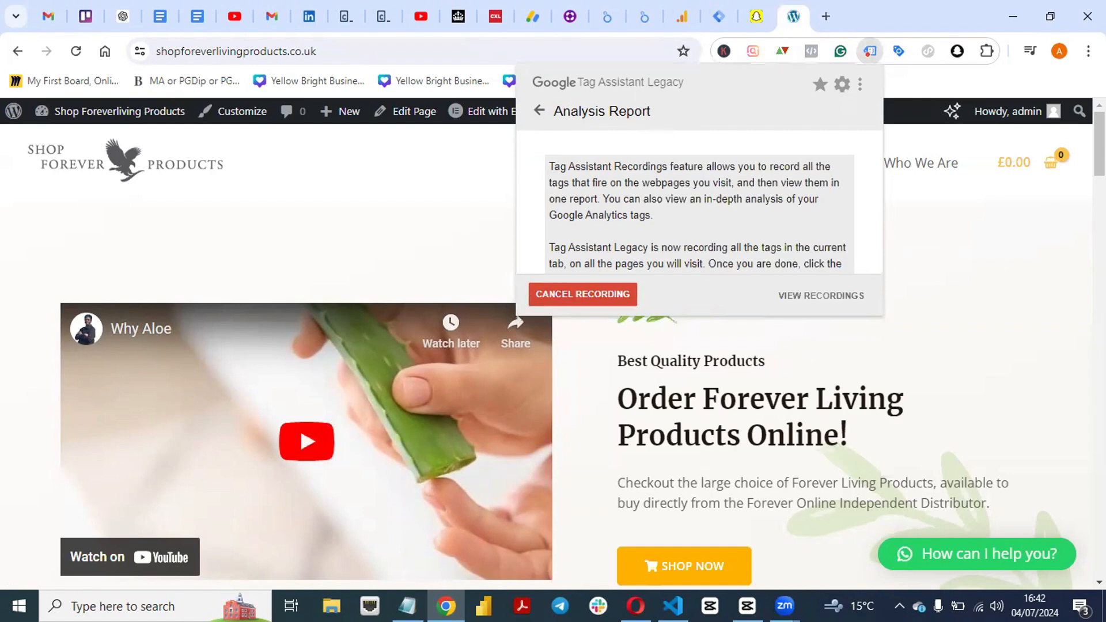
pyautogui.scroll(-15, 547, 346)
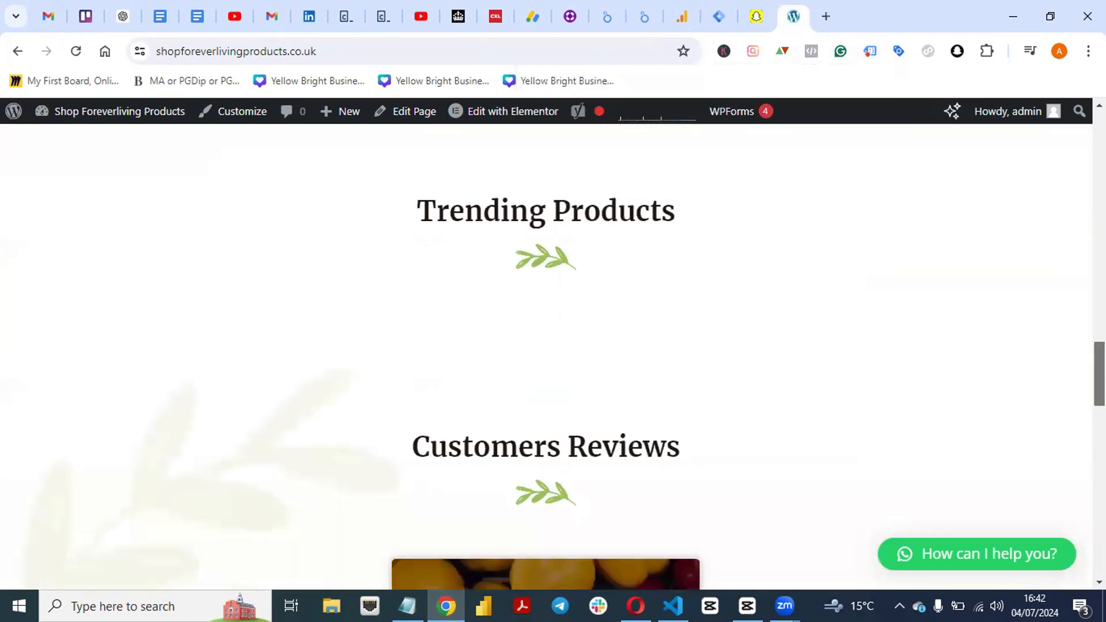
pyautogui.moveTo(1099, 374); pyautogui.dragTo(1100, 144)
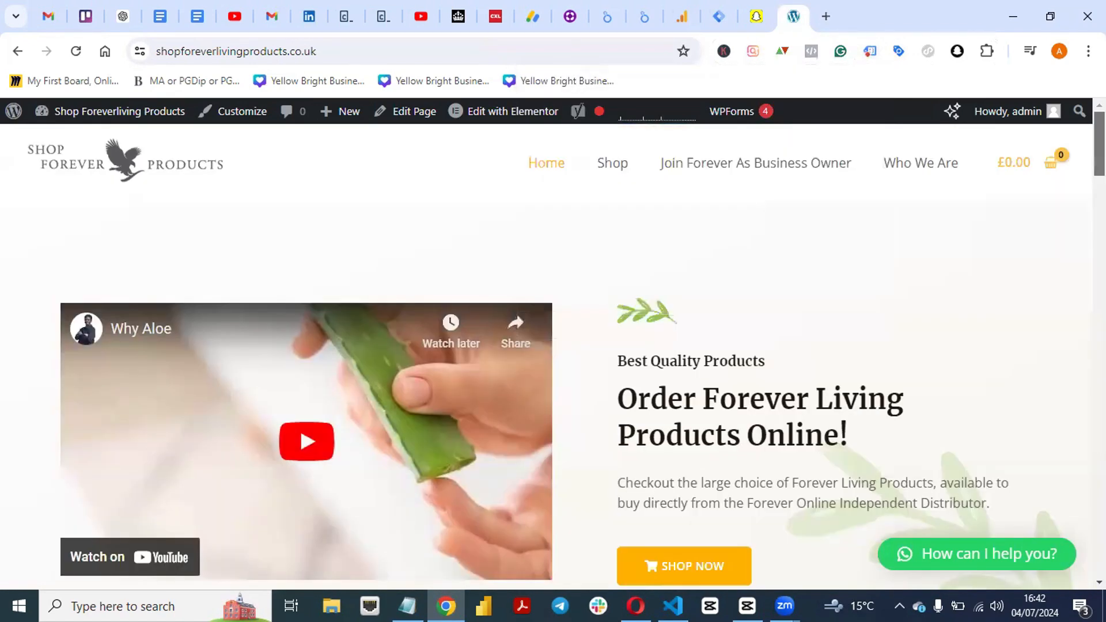
pyautogui.click(870, 50)
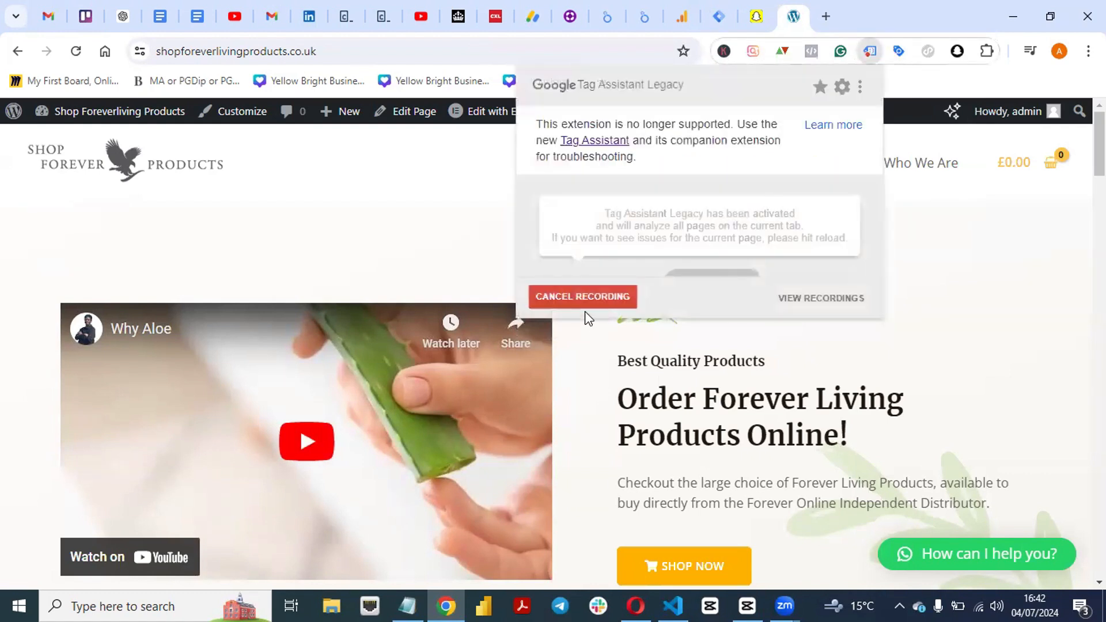
pyautogui.click(586, 299)
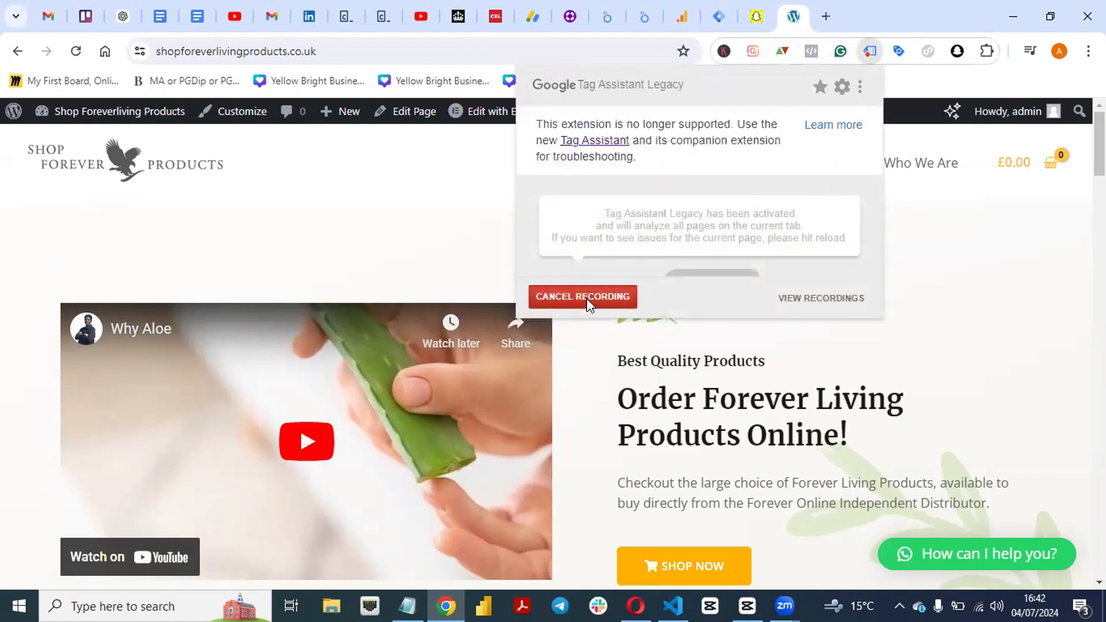
pyautogui.click(363, 272)
# - Reload the store's home page and examine the tags Tag Assistant Legacy detects, including the Google Ads Remarketing Tag's details
pyautogui.click(75, 52)
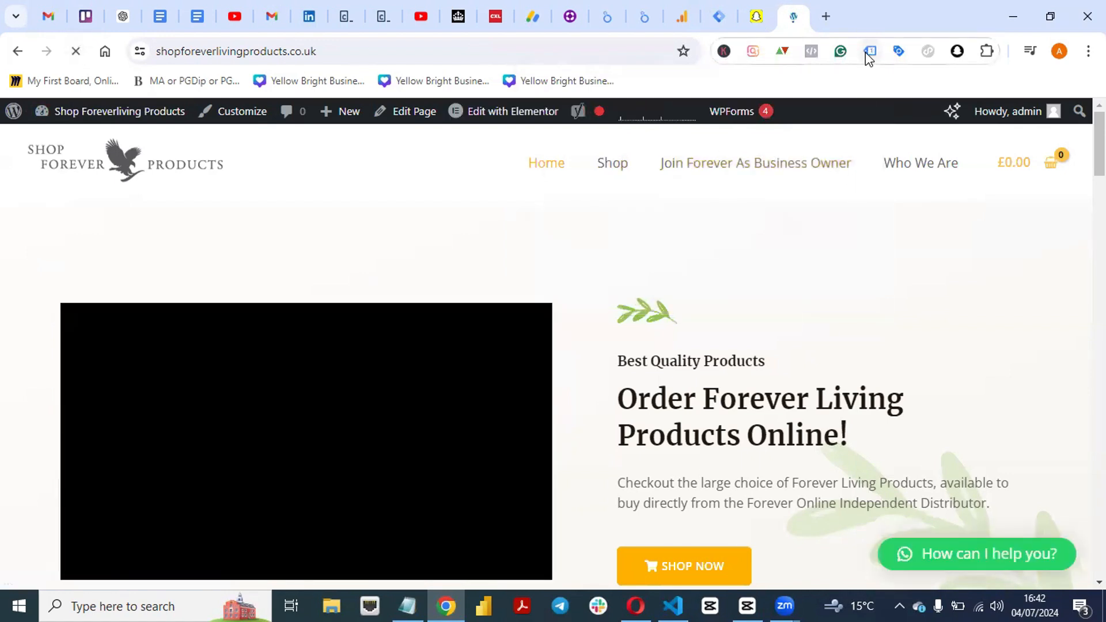
pyautogui.click(866, 51)
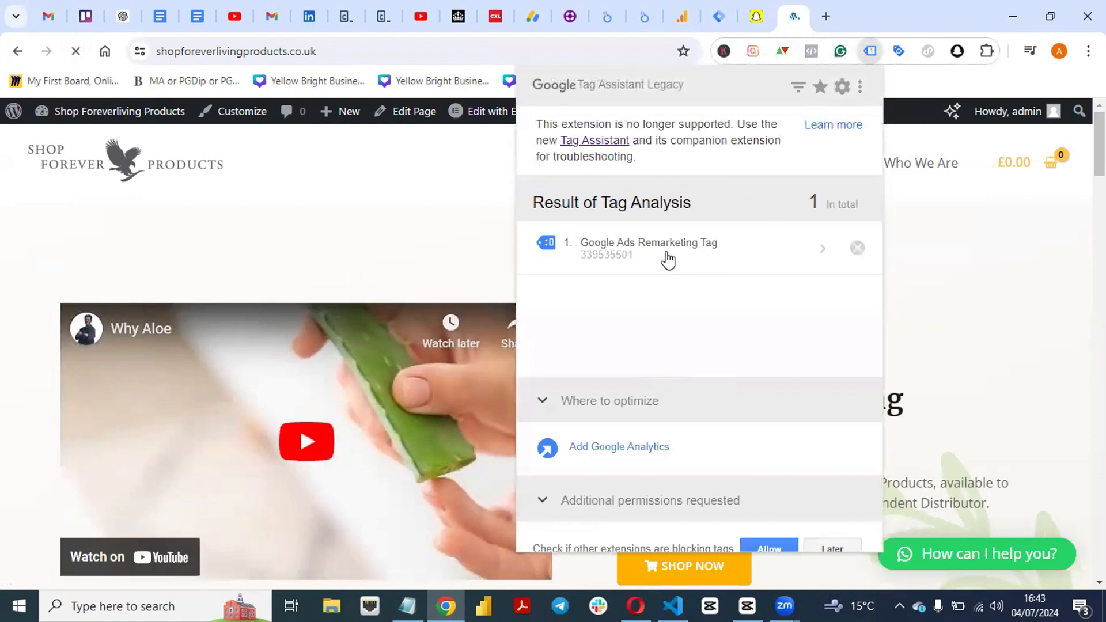
pyautogui.click(815, 252)
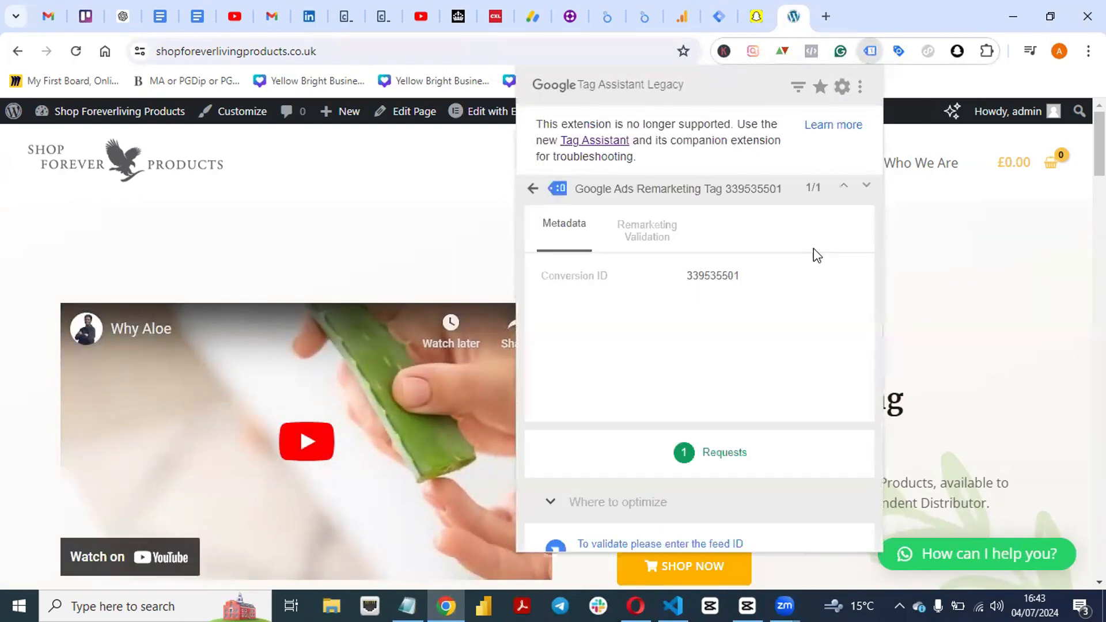
pyautogui.click(530, 190)
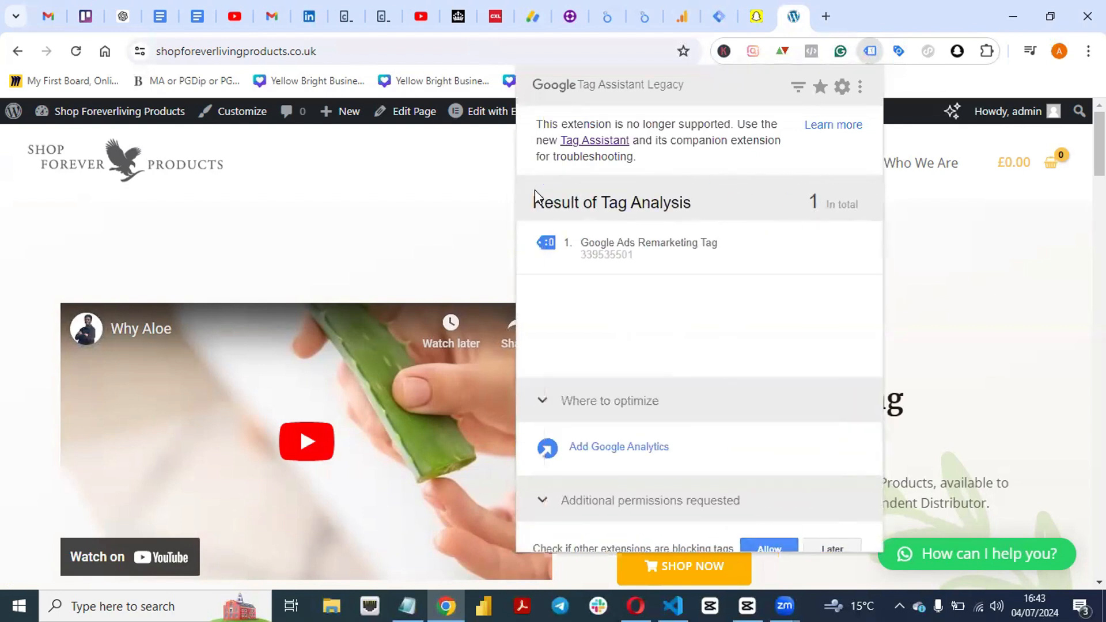
pyautogui.click(941, 269)
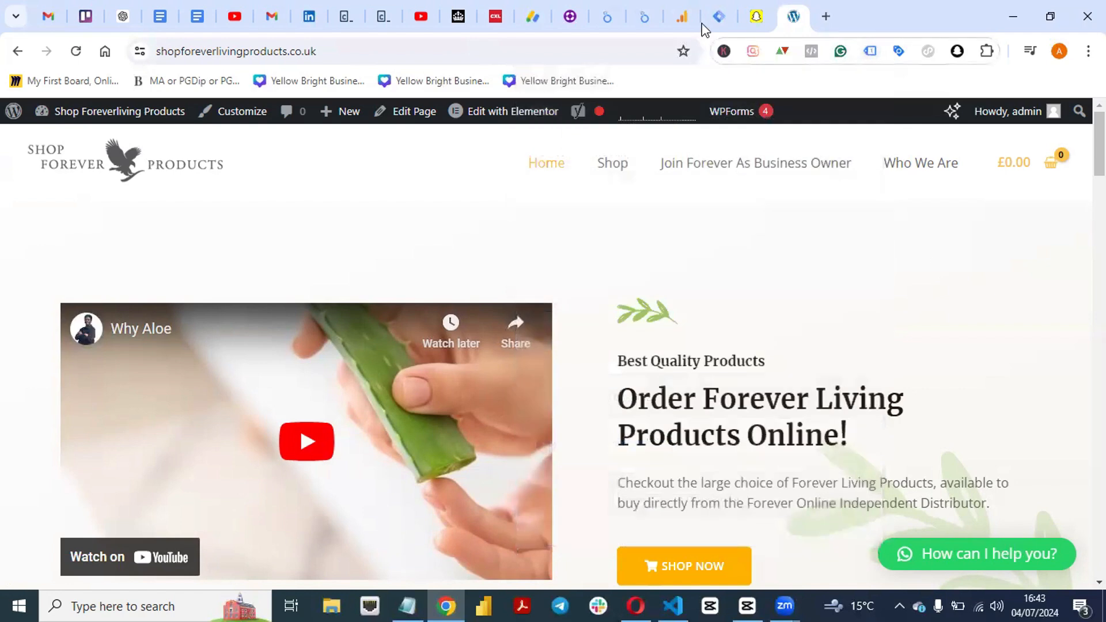
# - Open the install instructions for container GTM-PGM35HN in Tag Manager and copy the head code snippet
pyautogui.click(719, 16)
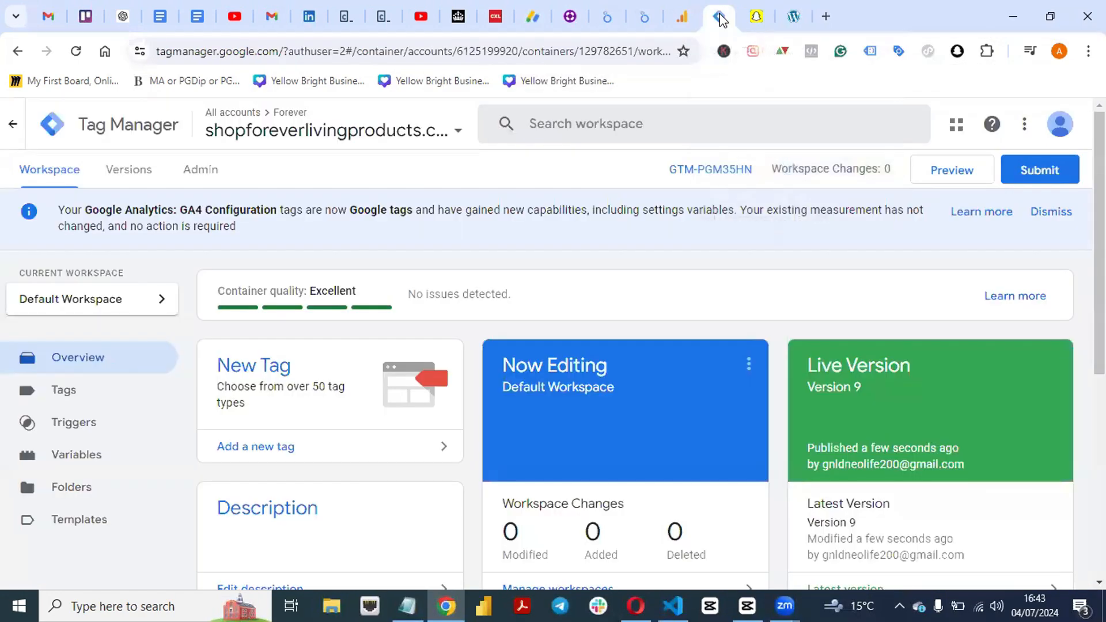
pyautogui.click(733, 169)
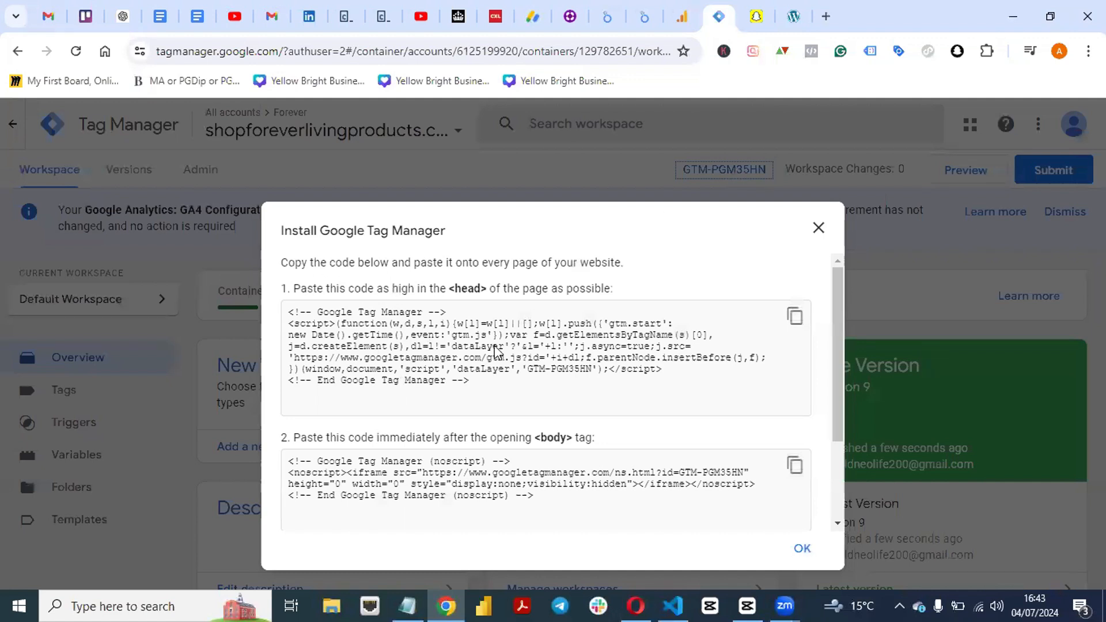
pyautogui.click(795, 316)
# - Open the store's WordPress admin dashboard and locate the HFCM plugin's options
pyautogui.click(792, 17)
pyautogui.moveTo(68, 112)
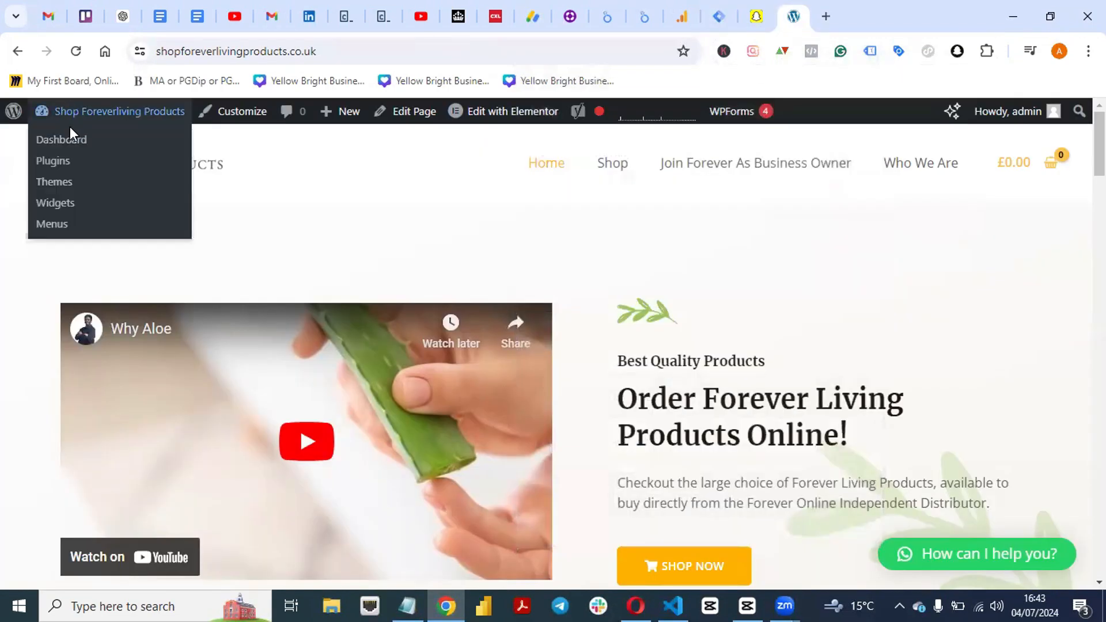
pyautogui.click(67, 143)
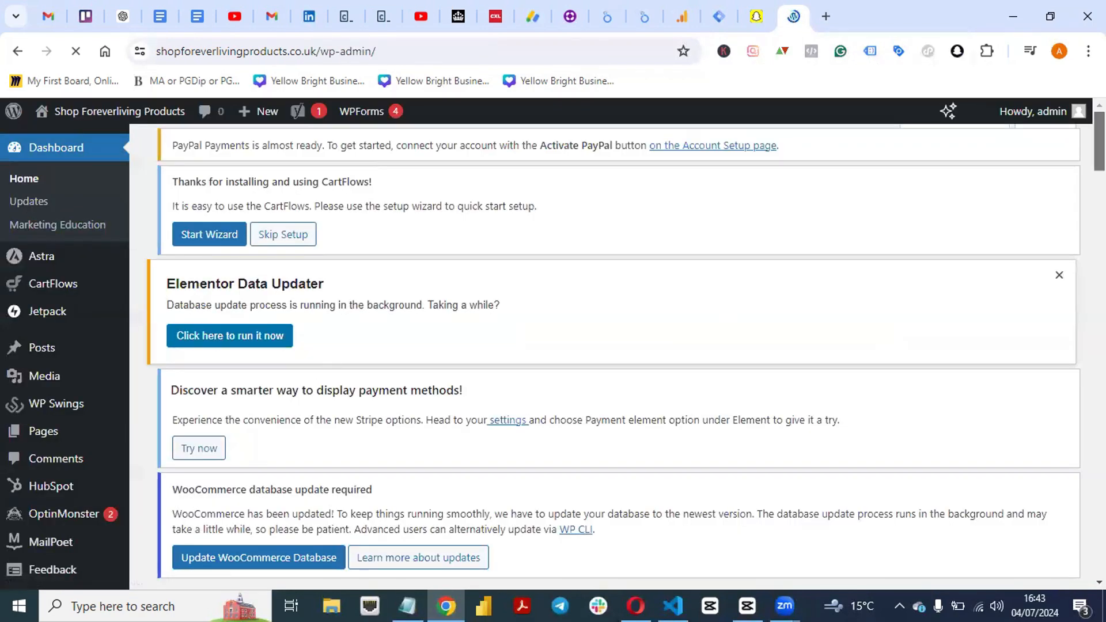
pyautogui.scroll(-10, 725, 325)
pyautogui.scroll(-1, 363, 534)
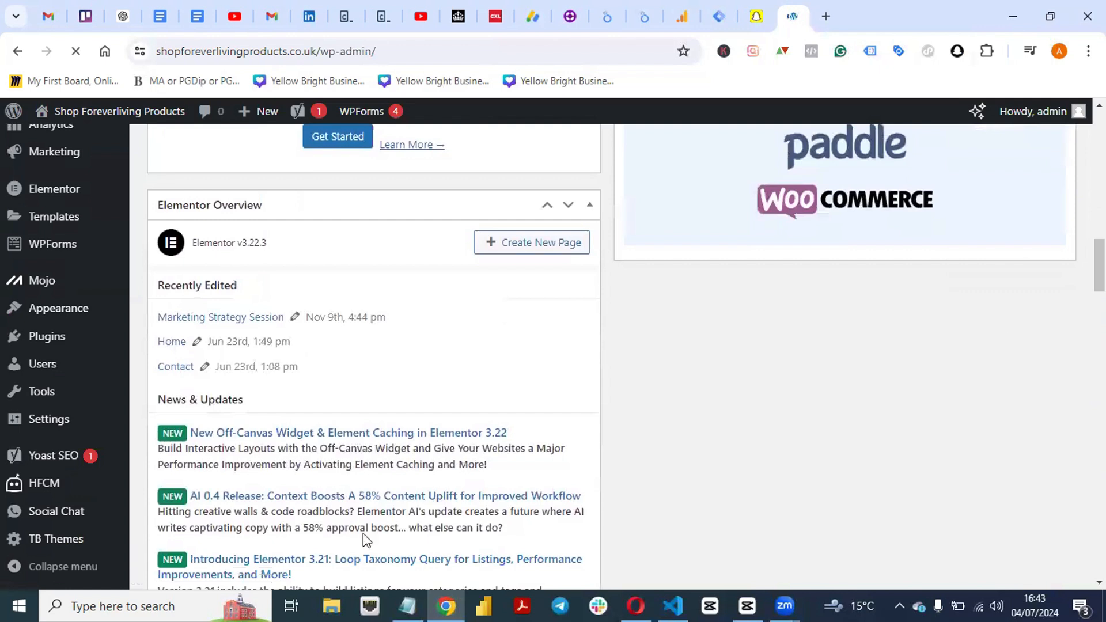
pyautogui.moveTo(19, 493)
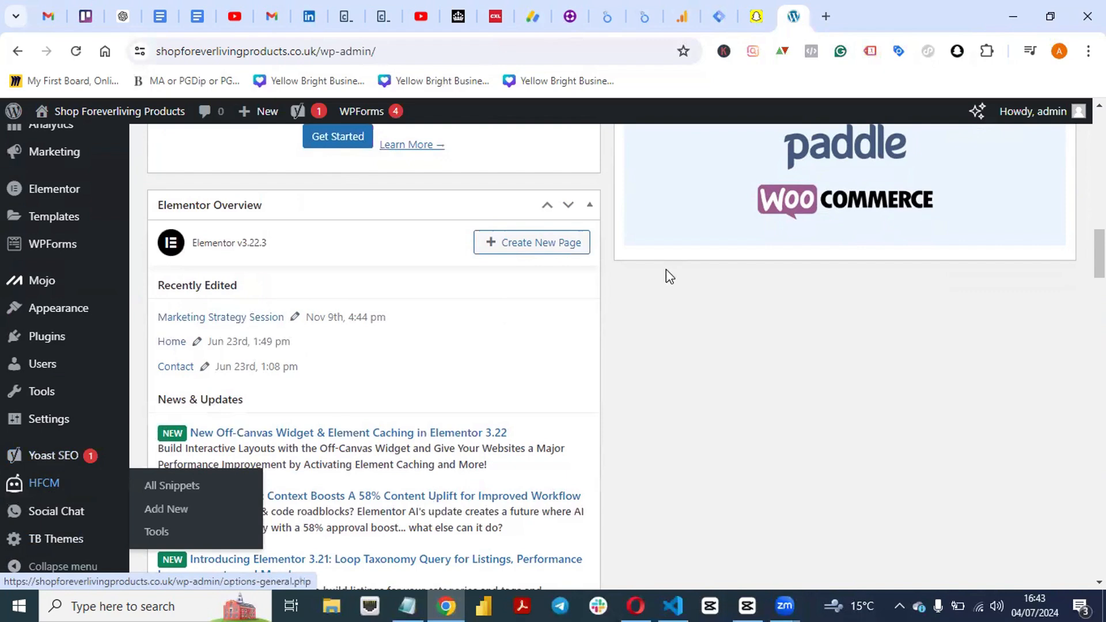
# - Review the Tag Manager head and body install codes, and start adding a new HFCM snippet in WordPress
pyautogui.click(718, 11)
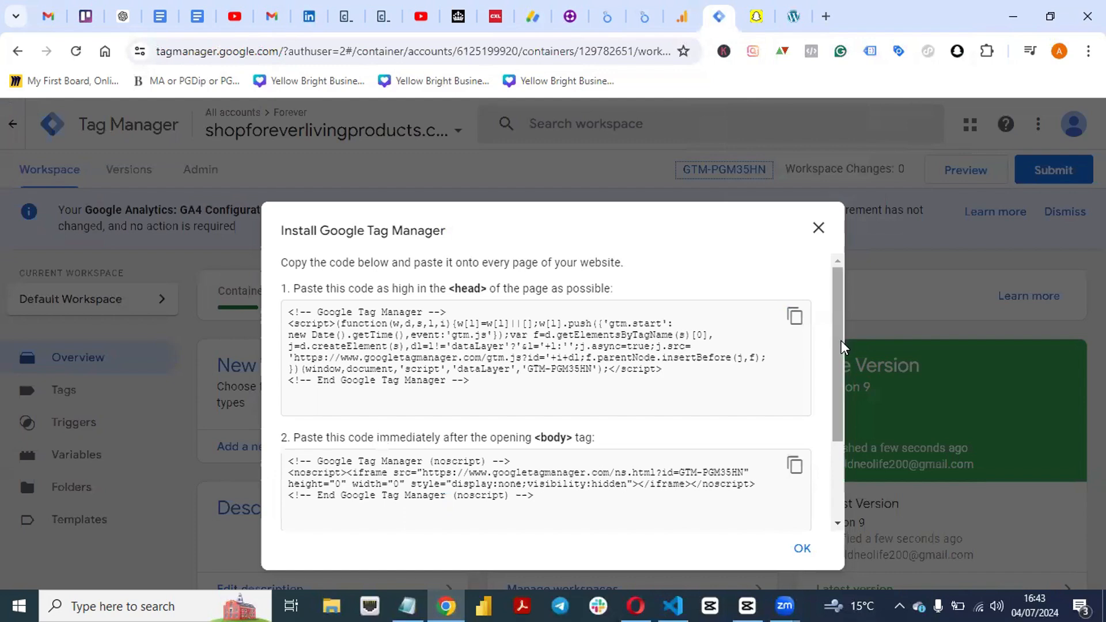
pyautogui.moveTo(841, 340); pyautogui.dragTo(854, 287)
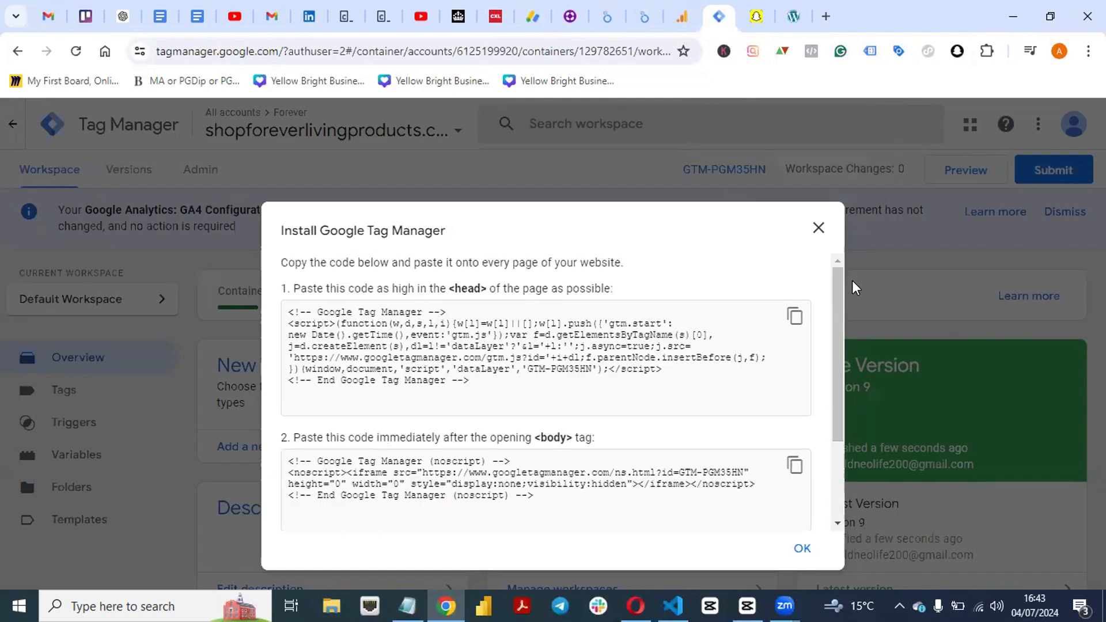
pyautogui.click(798, 17)
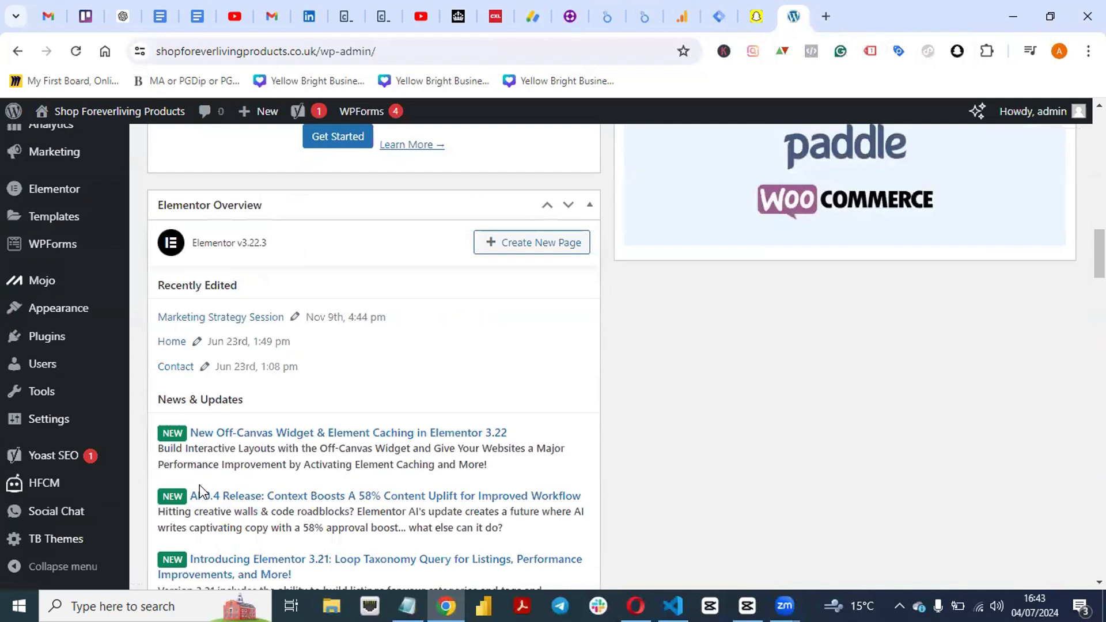
pyautogui.moveTo(53, 496)
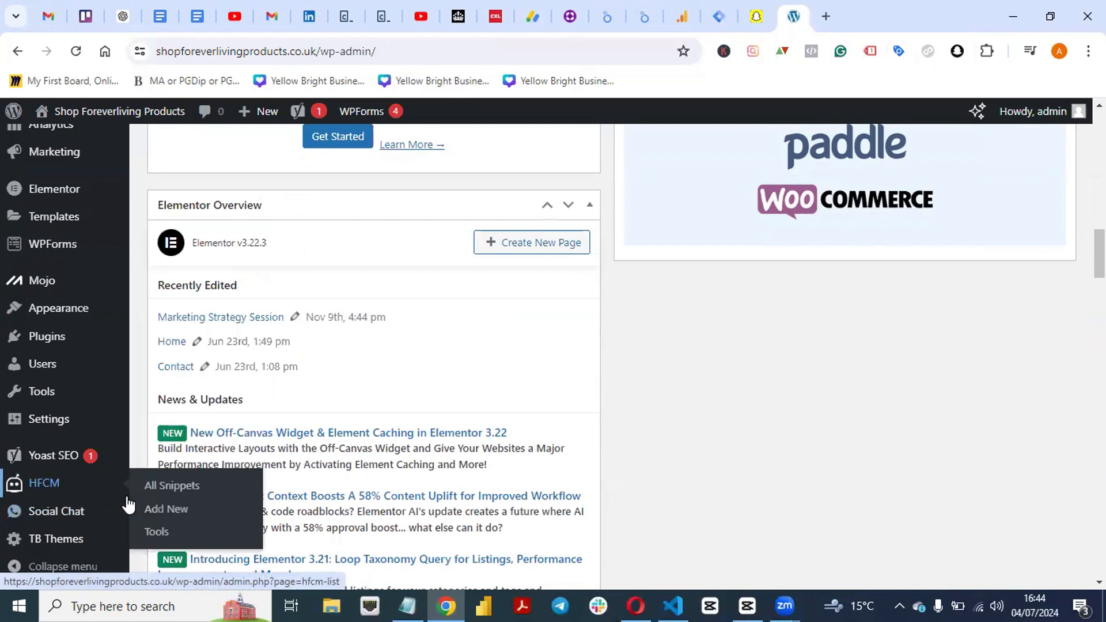
pyautogui.click(167, 516)
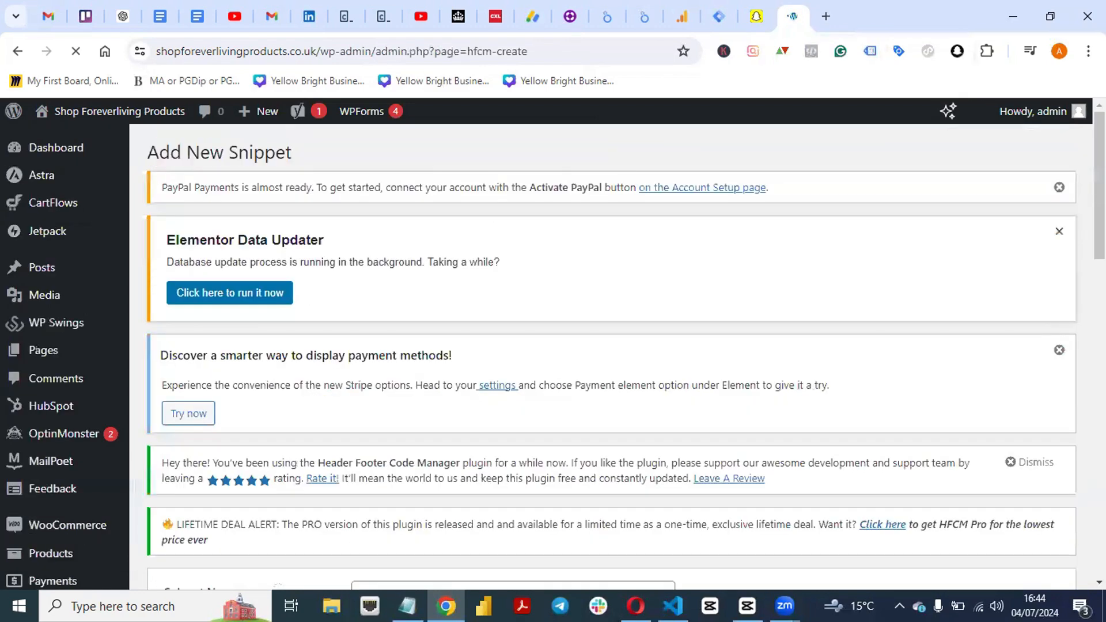
# - Name the new HFCM snippet "Google tag manager header"
pyautogui.scroll(-1, 926, 380)
pyautogui.scroll(-5, 686, 437)
pyautogui.scroll(1, 686, 436)
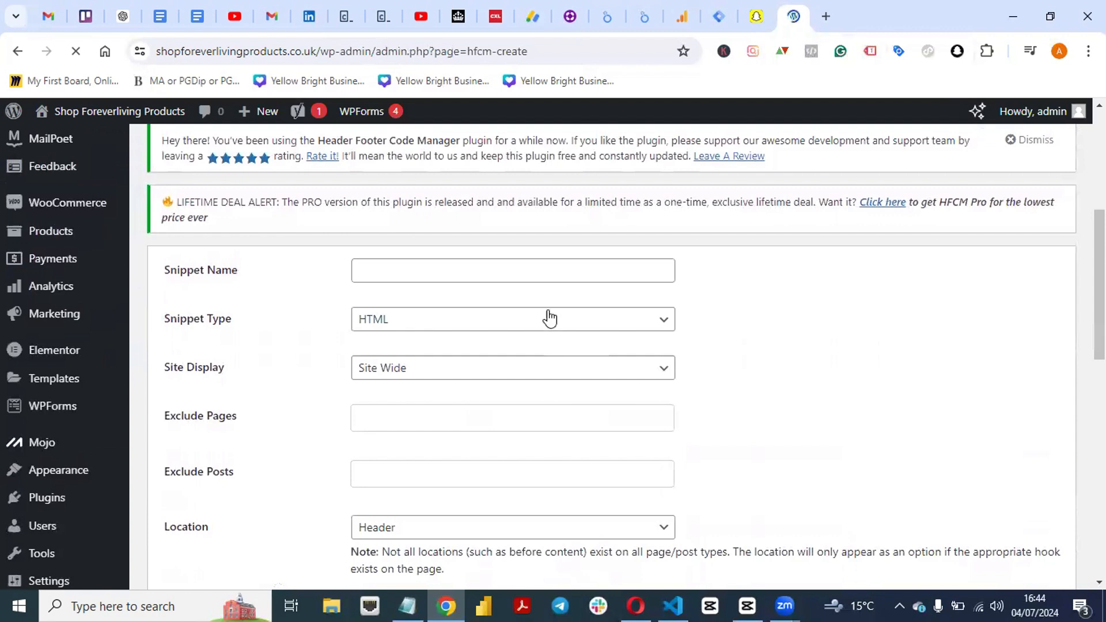
pyautogui.click(527, 269)
pyautogui.write('G')
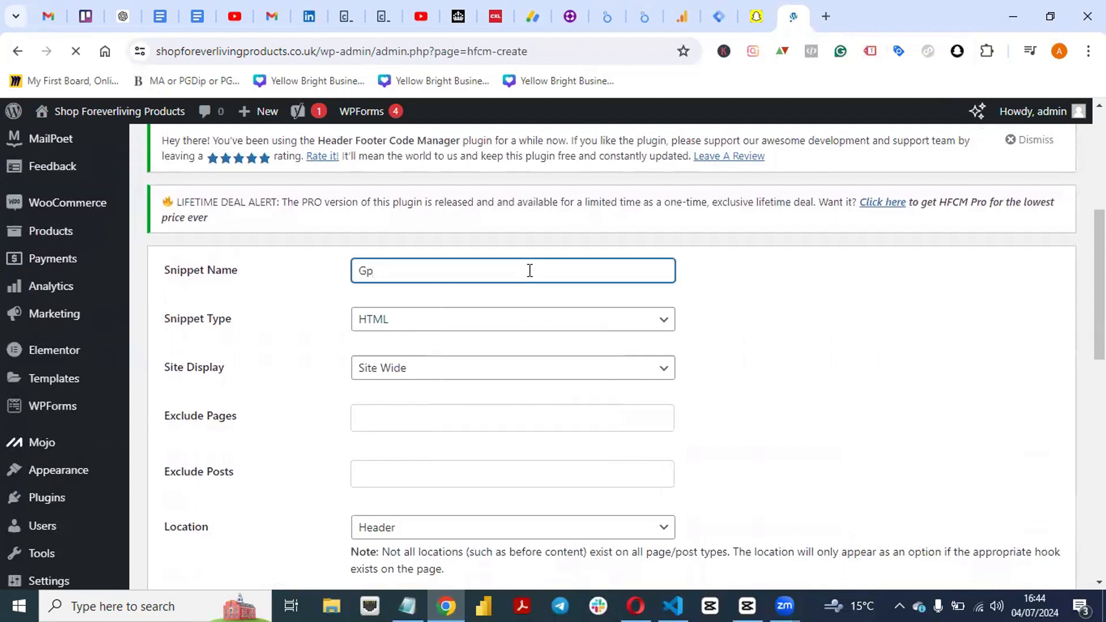
pyautogui.write('oogle')
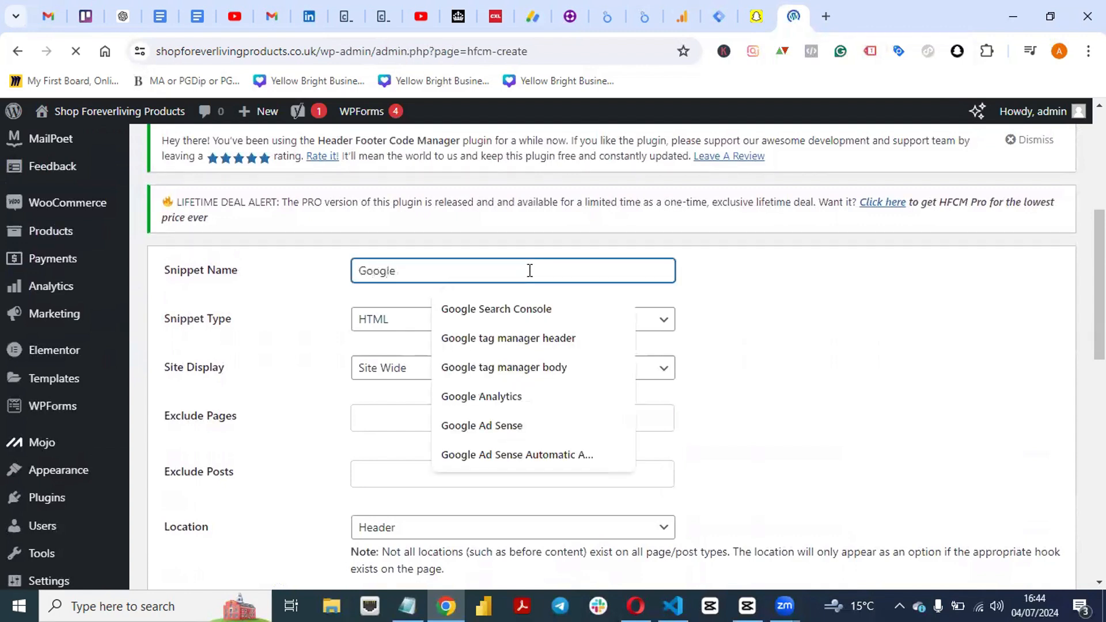
pyautogui.write(' Tag manager header')
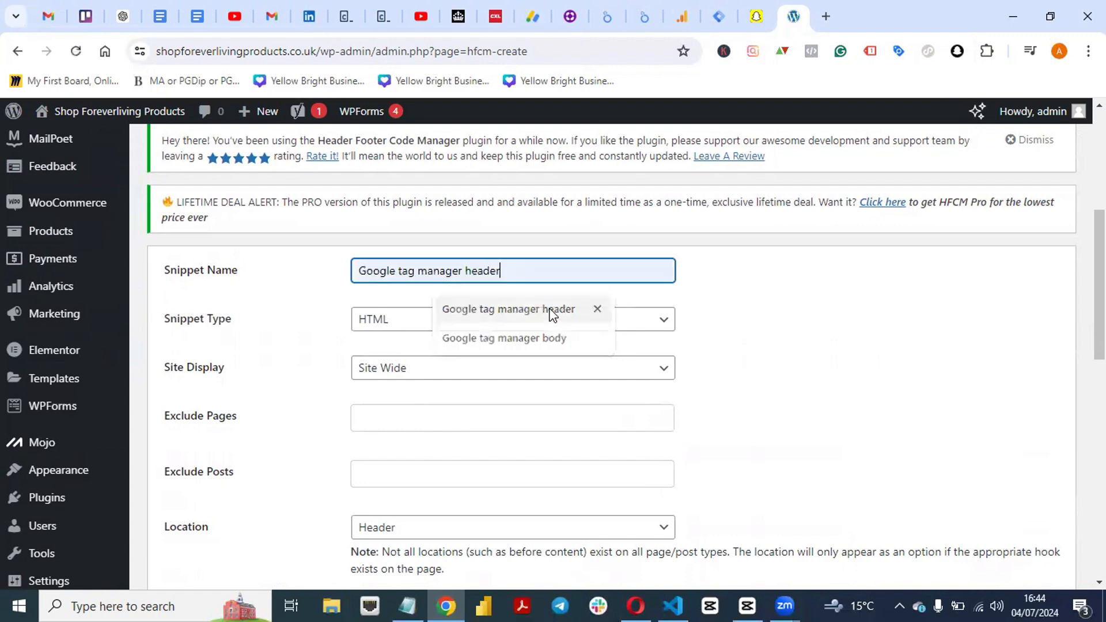
pyautogui.click(548, 311)
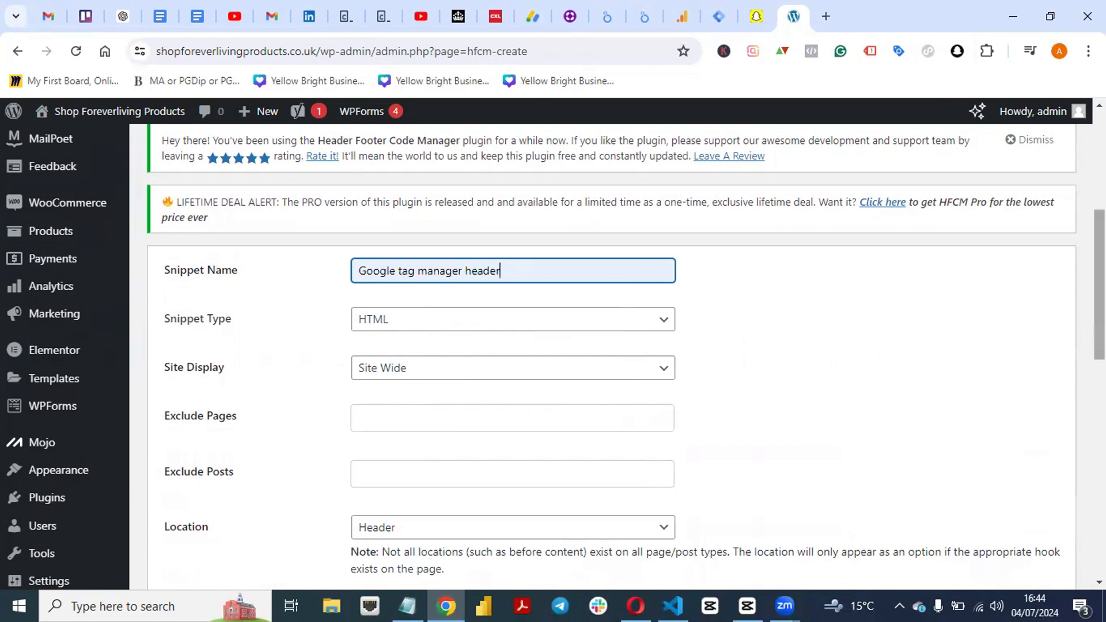
# - Check the snippet's location options, keep Header selected, and return to the install code in Tag Manager
pyautogui.scroll(-2, 432, 390)
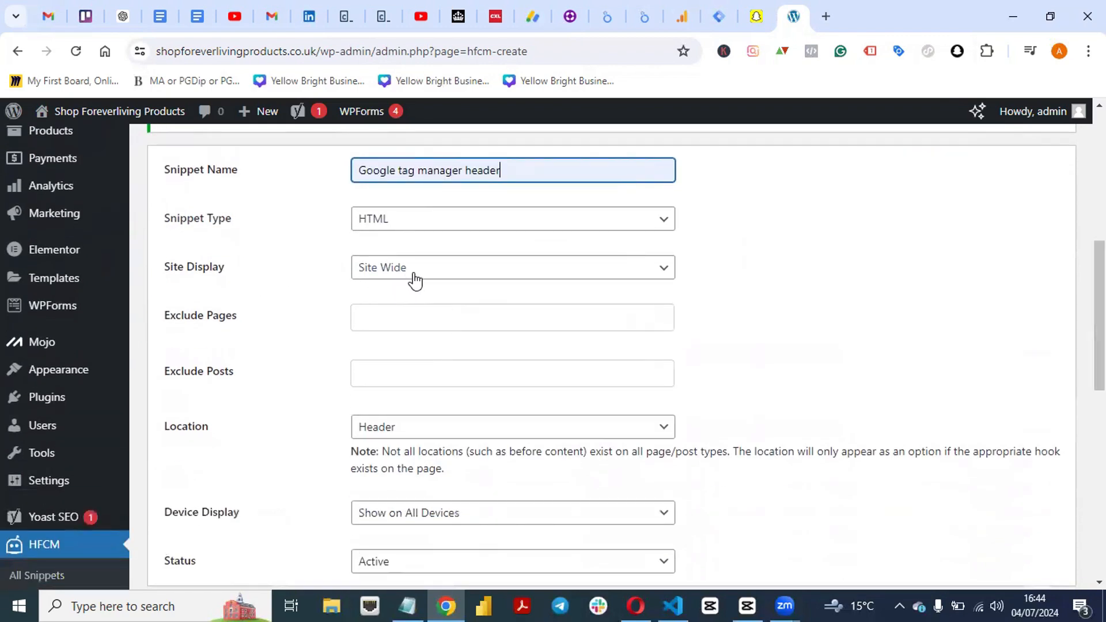
pyautogui.scroll(-2, 1099, 345)
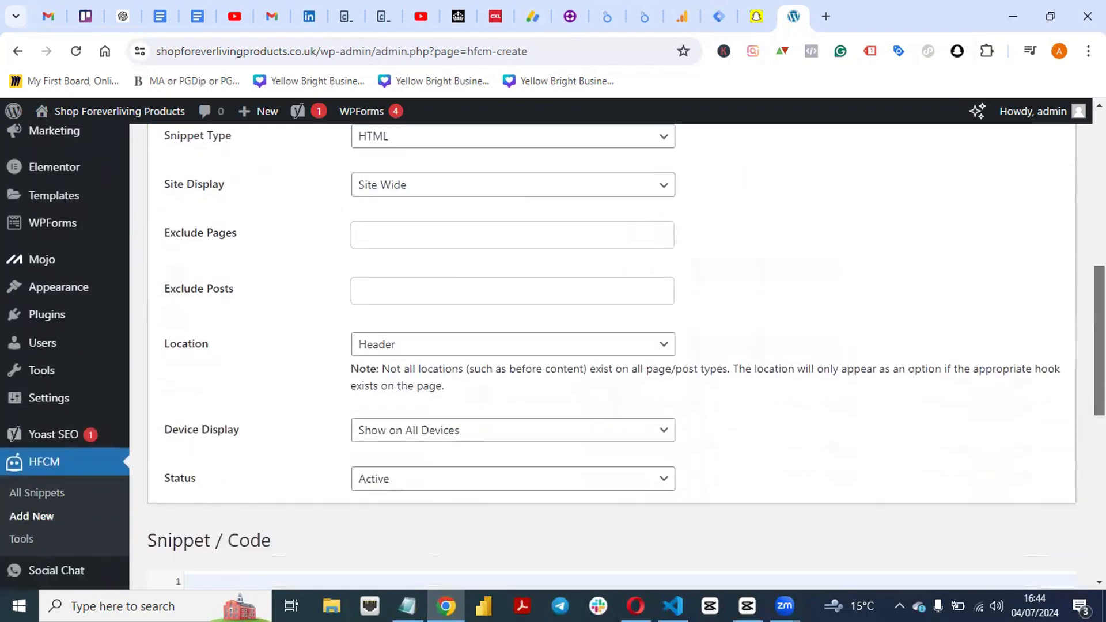
pyautogui.click(448, 340)
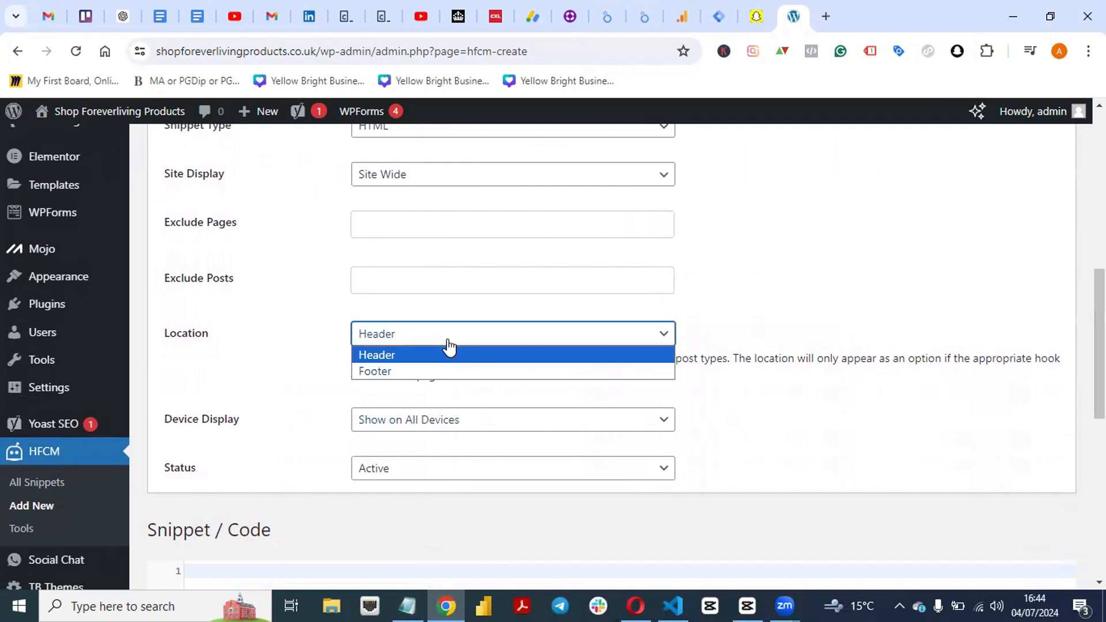
pyautogui.click(265, 376)
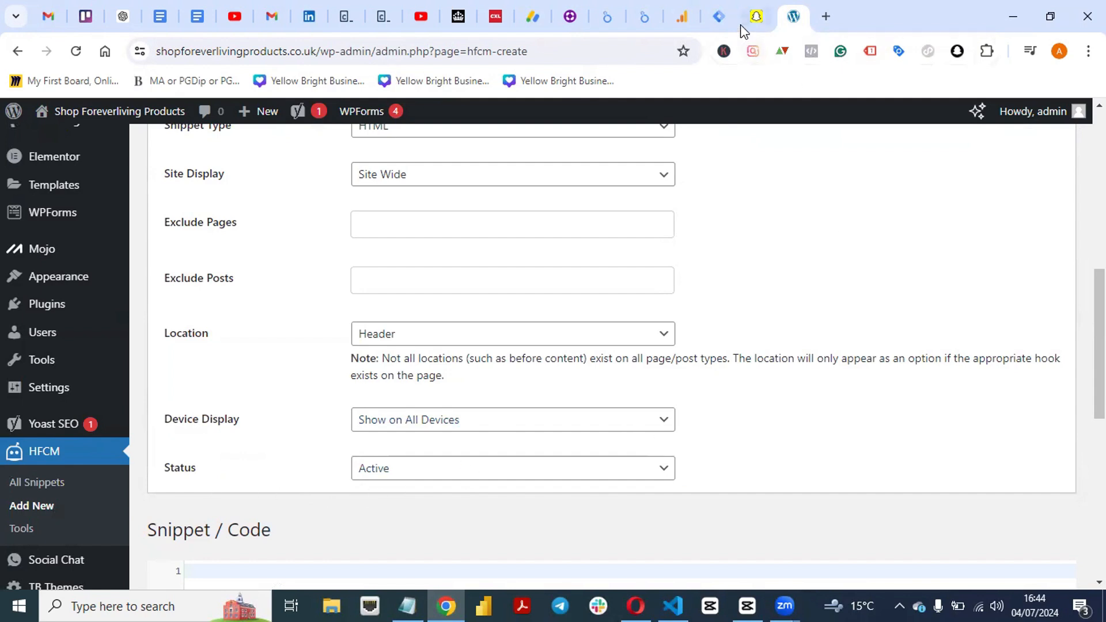
pyautogui.click(727, 16)
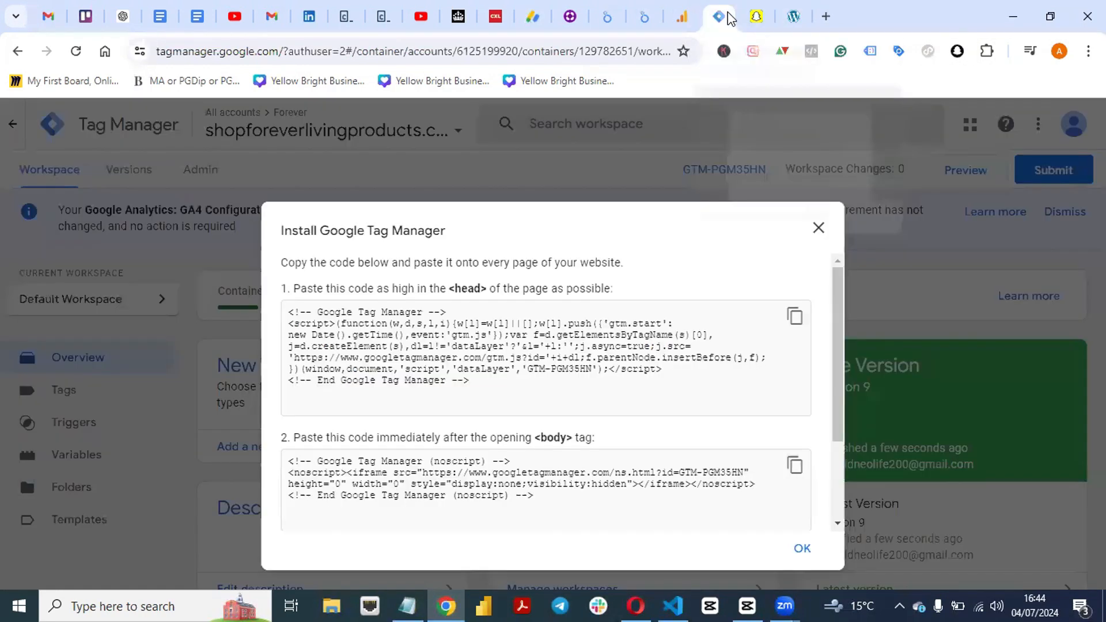
# - Copy the head install code from Tag Manager into the new header snippet's code in WordPress and save the snippet
pyautogui.click(794, 316)
pyautogui.click(794, 16)
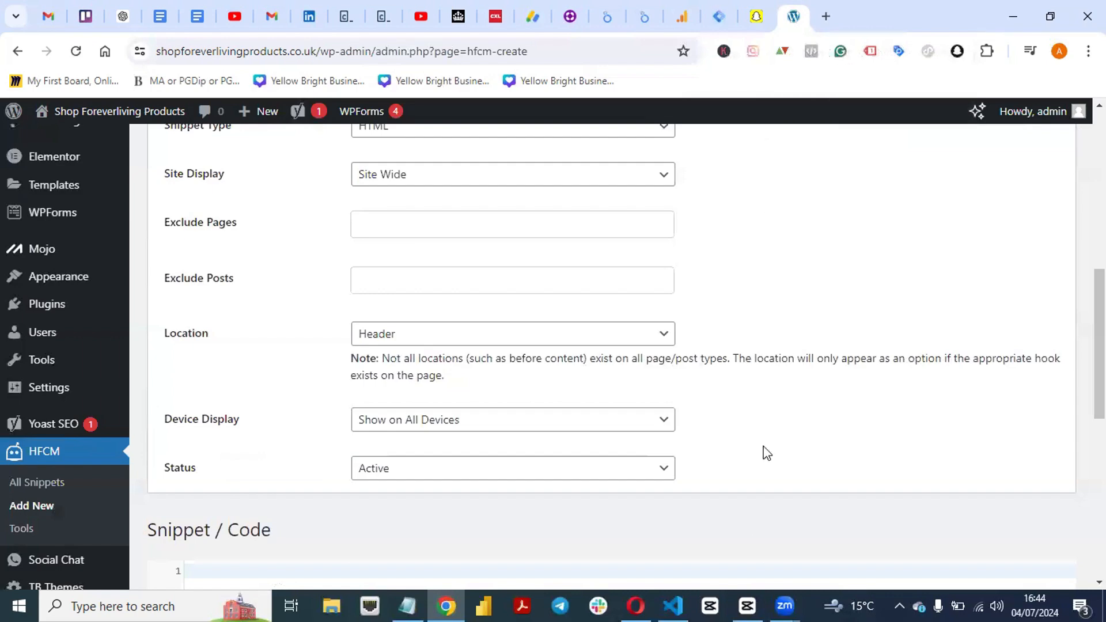
pyautogui.moveTo(1099, 345); pyautogui.dragTo(1099, 423)
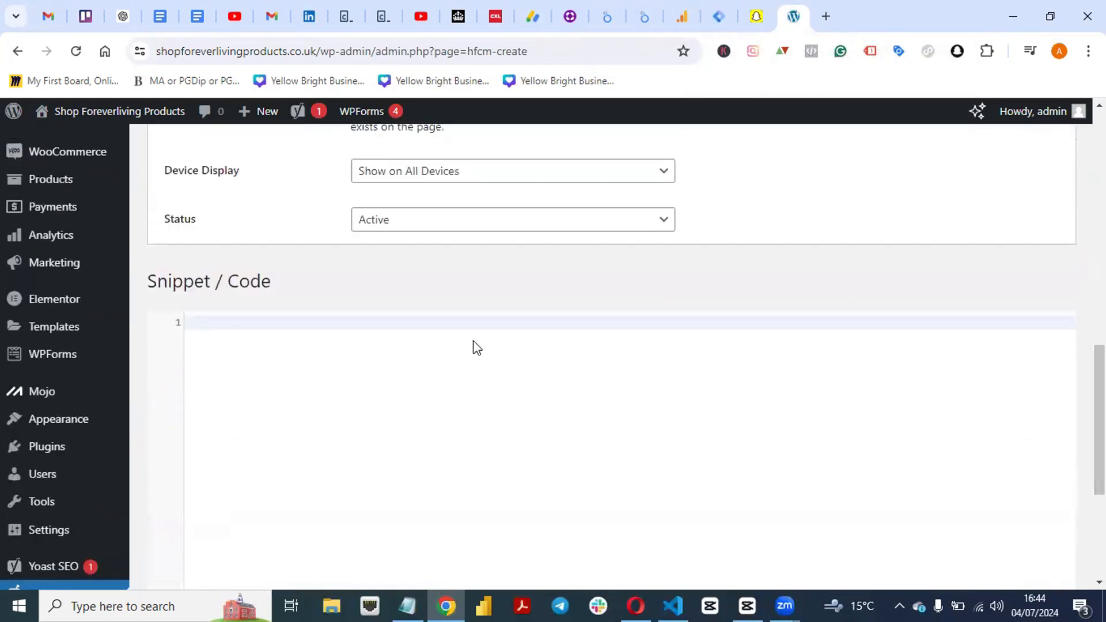
pyautogui.hotkey('ctrl', 'v')
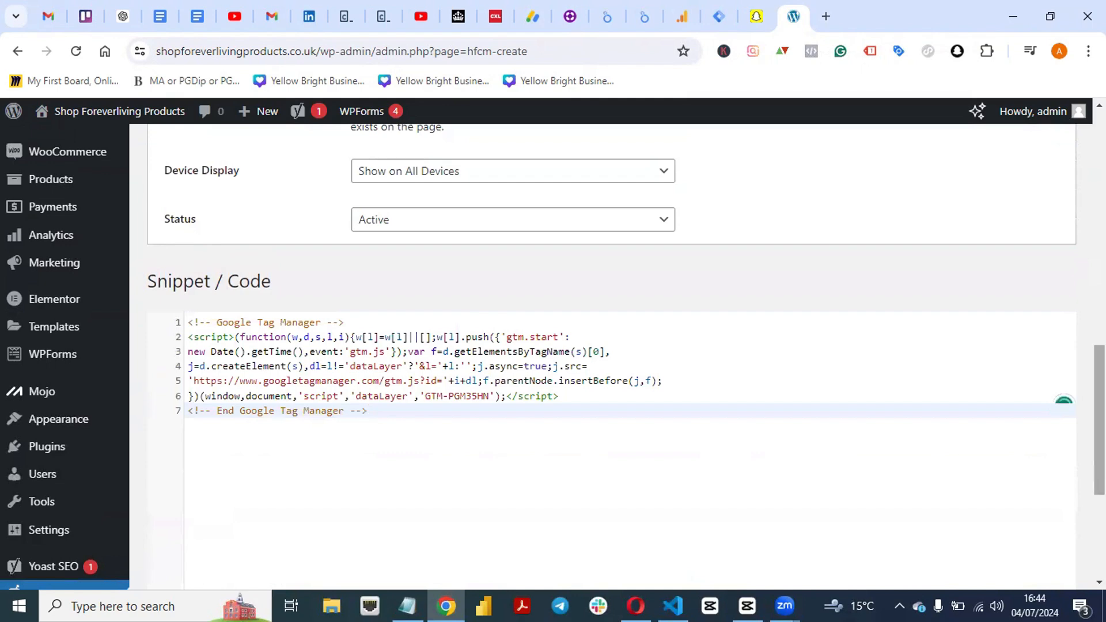
pyautogui.moveTo(1099, 421); pyautogui.dragTo(1100, 501)
pyautogui.click(168, 525)
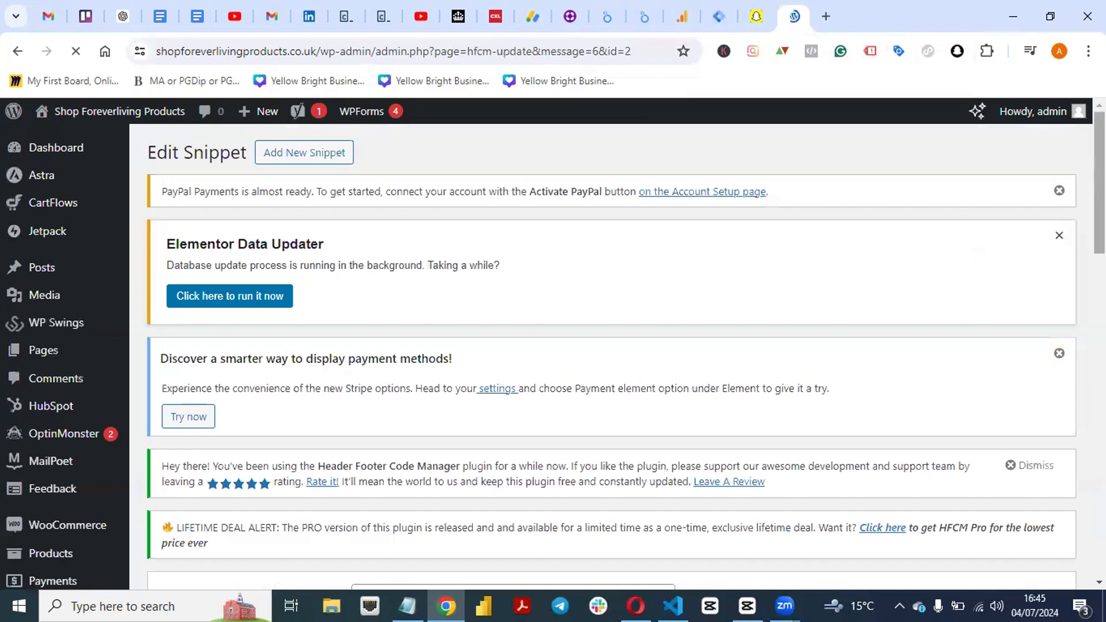
# - Review the code of the saved header snippet and start adding another HFCM snippet
pyautogui.moveTo(1099, 173); pyautogui.dragTo(1100, 459)
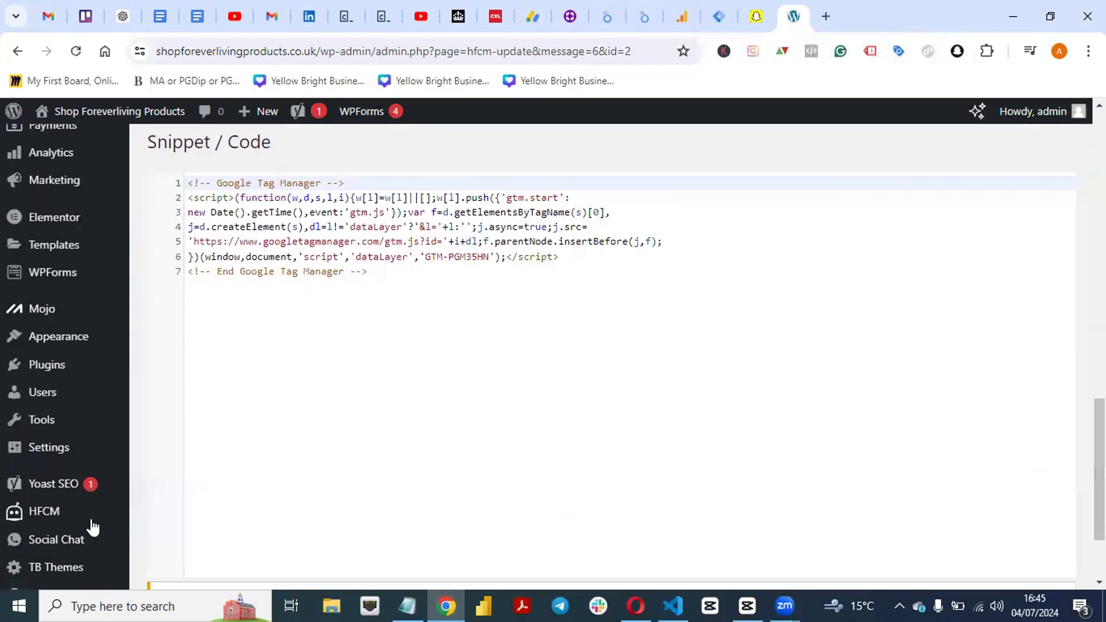
pyautogui.moveTo(50, 514)
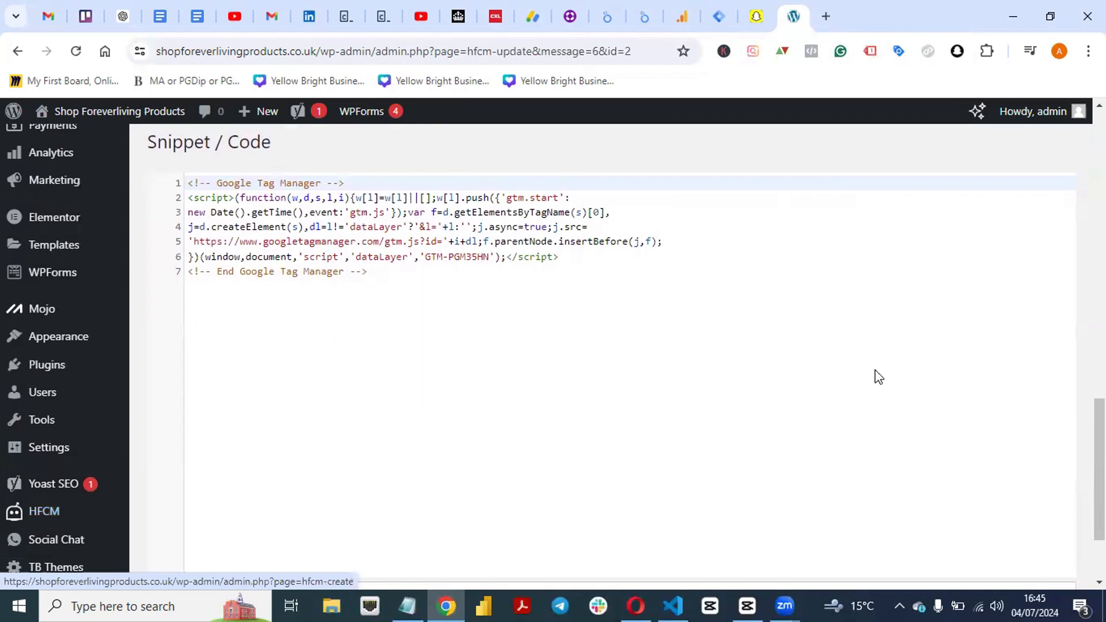
pyautogui.scroll(-3, 876, 375)
pyautogui.scroll(3, 603, 357)
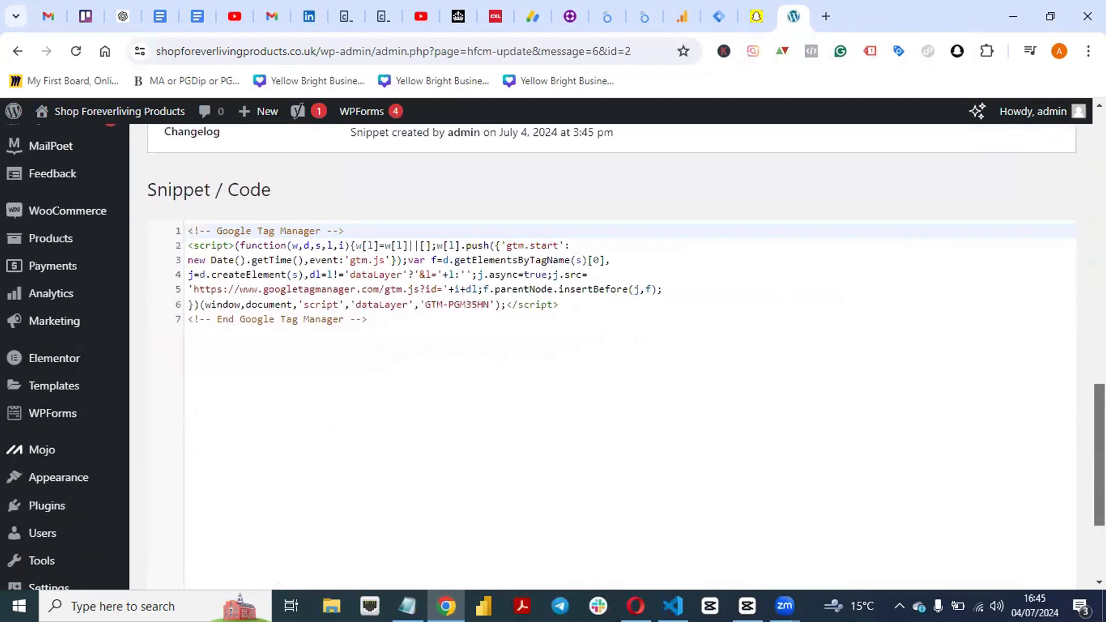
pyautogui.scroll(-3, 602, 357)
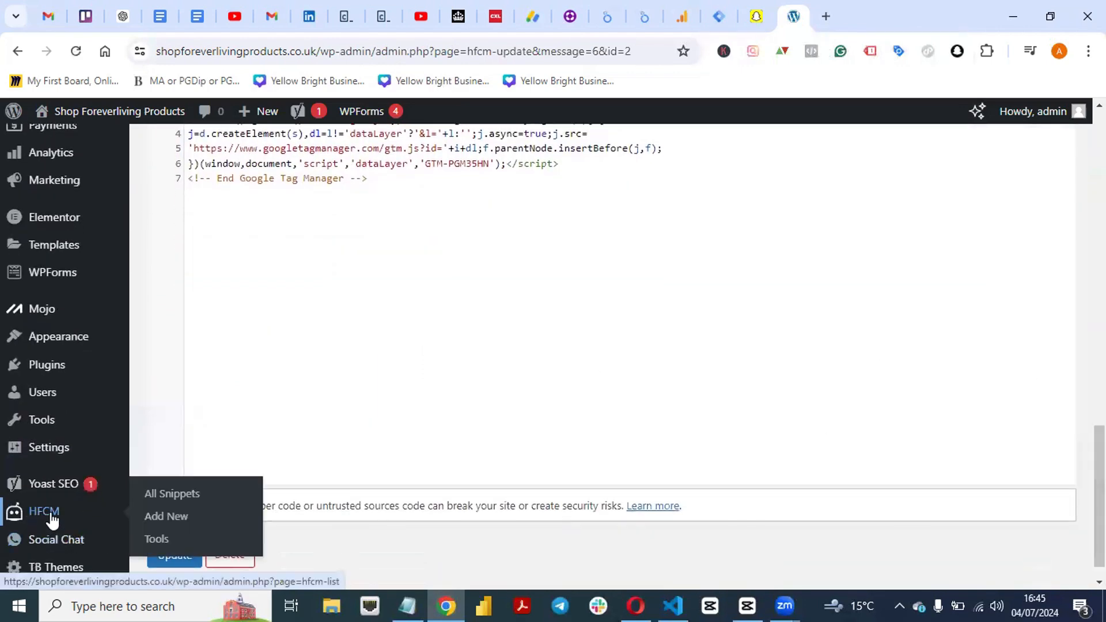
pyautogui.click(183, 519)
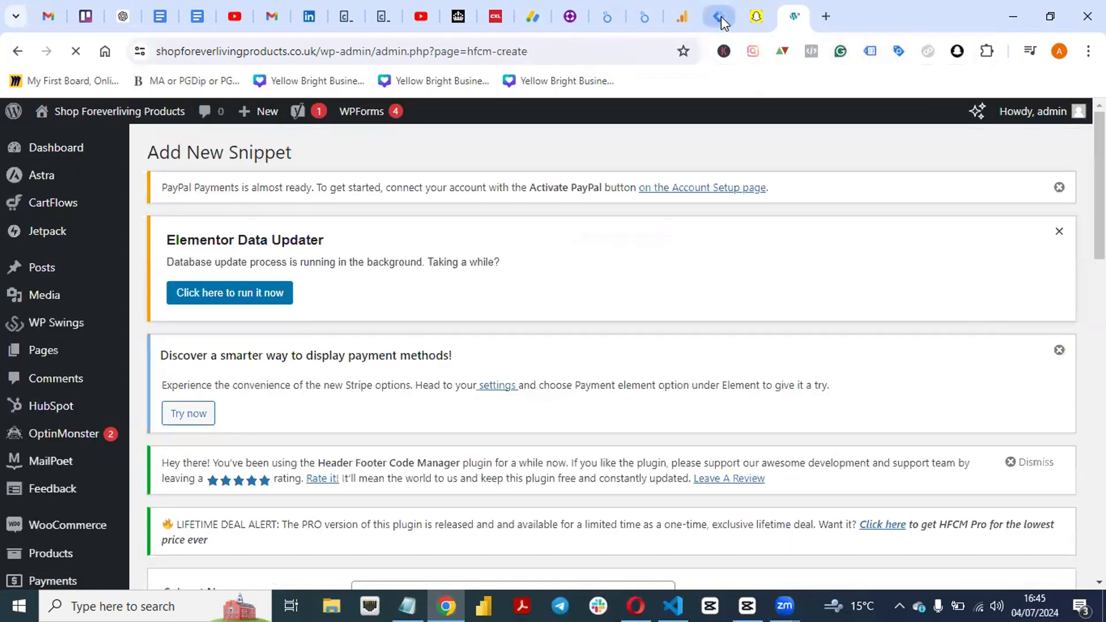
# - Copy the noscript body install code from Tag Manager and return to the new snippet form in WordPress
pyautogui.click(718, 16)
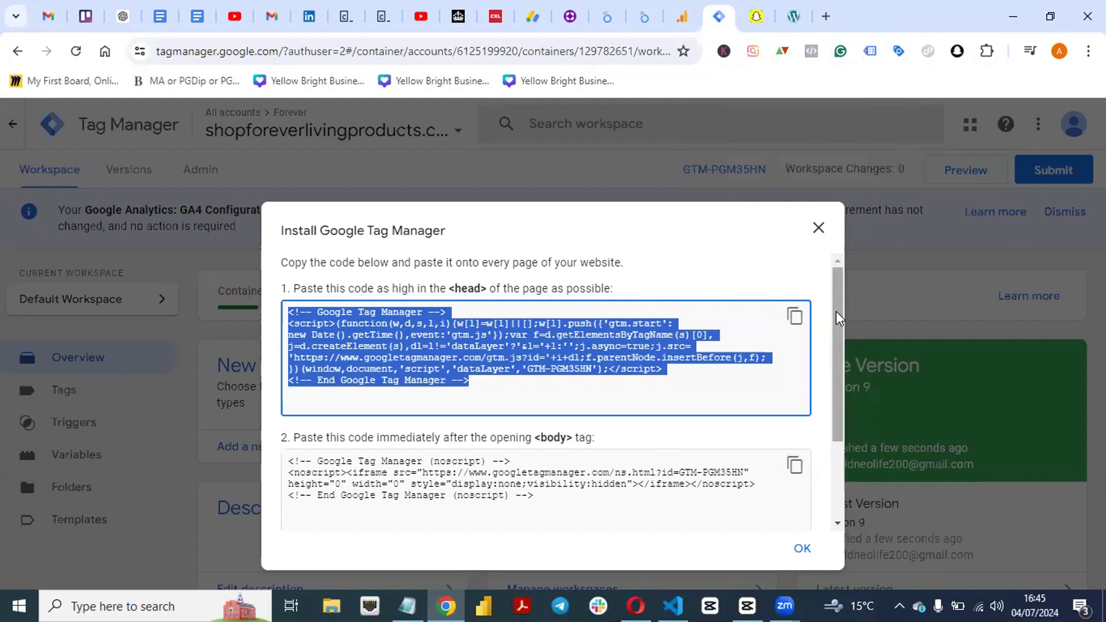
pyautogui.moveTo(835, 311); pyautogui.dragTo(842, 394)
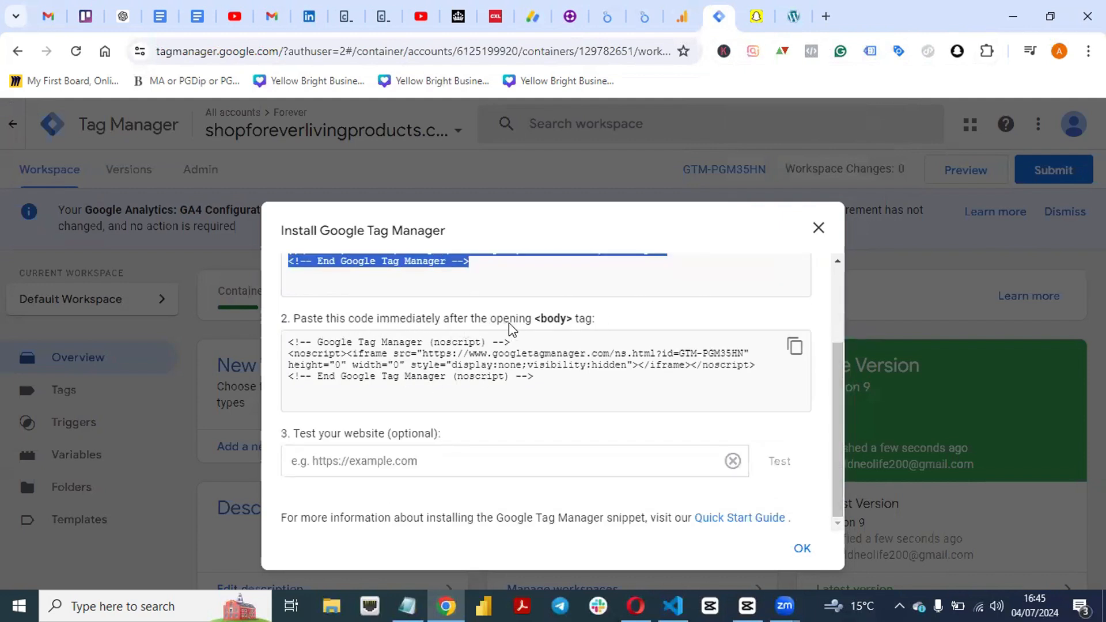
pyautogui.click(795, 346)
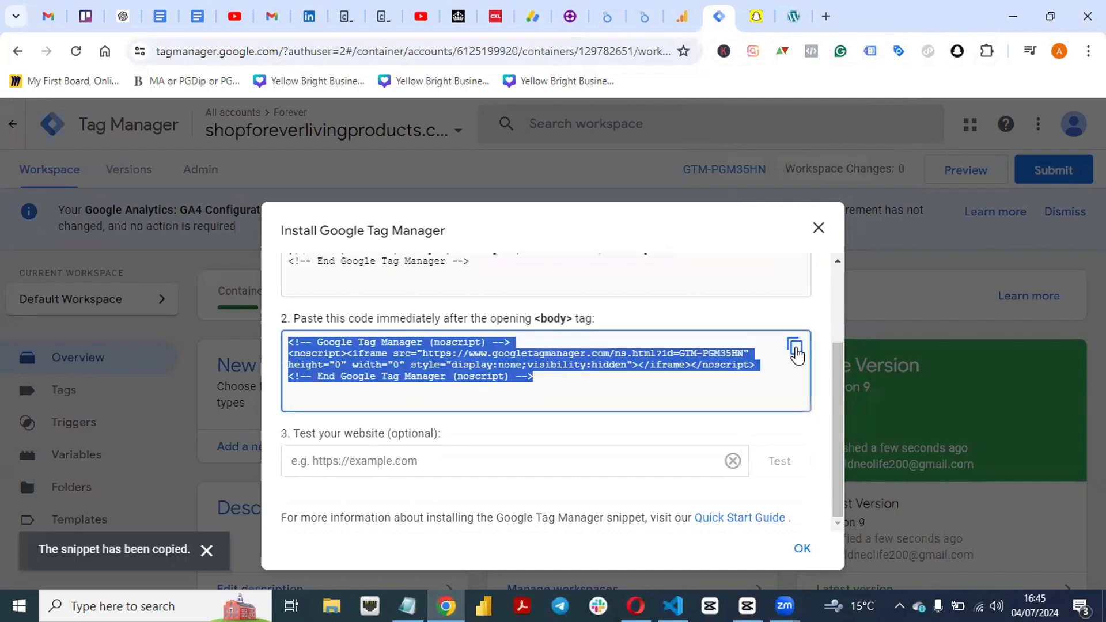
pyautogui.click(794, 17)
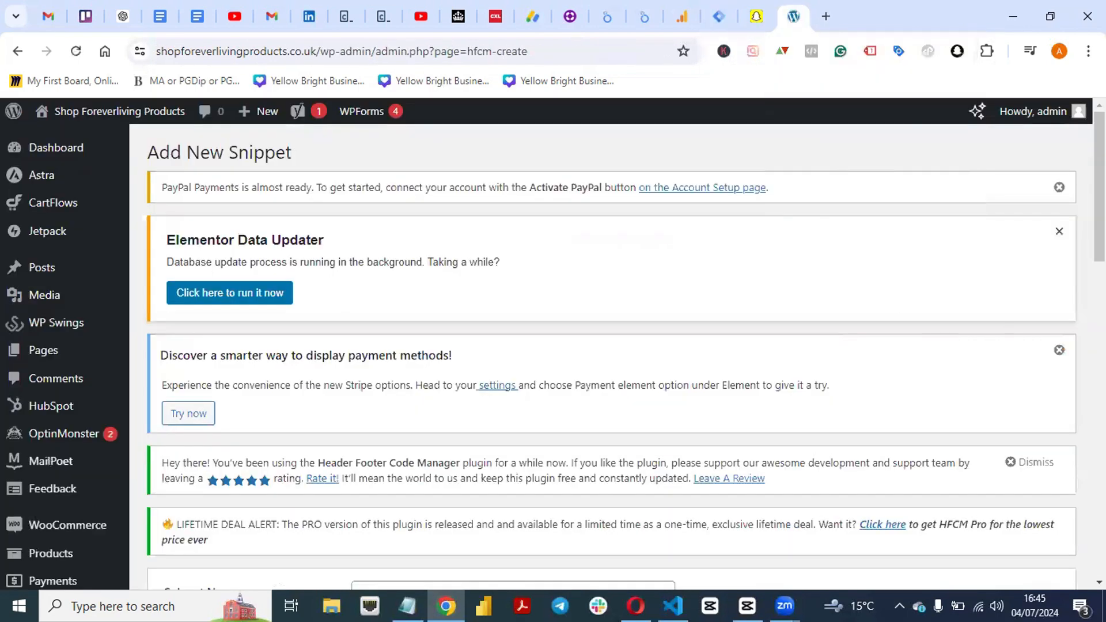
# - Name the new HFCM snippet "Google tag manager body"
pyautogui.scroll(-10, 543, 340)
pyautogui.scroll(6, 543, 341)
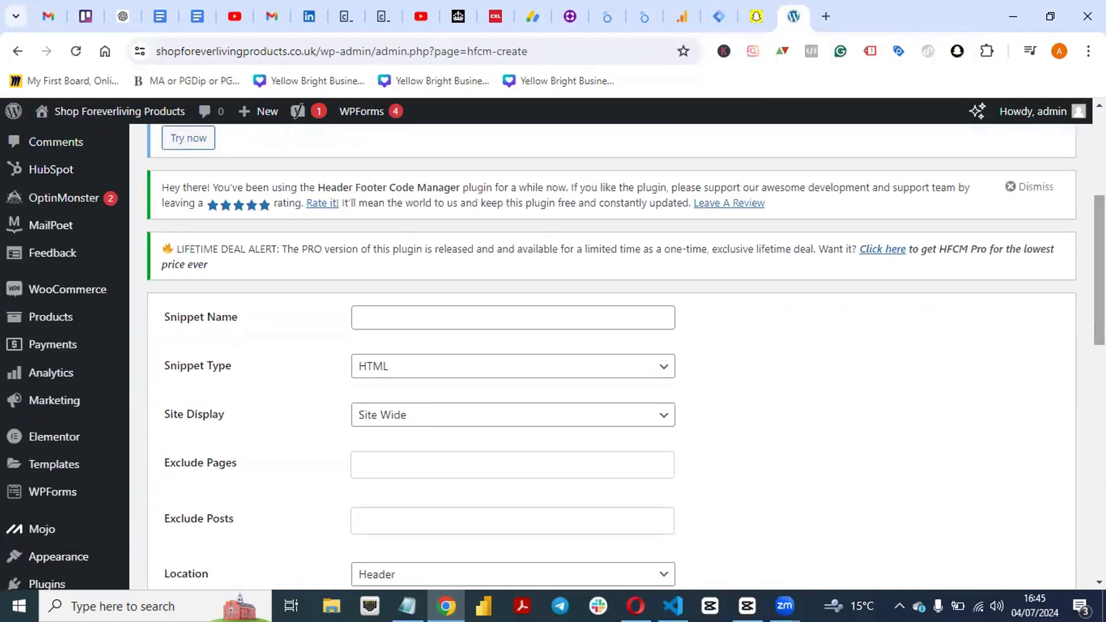
pyautogui.click(549, 314)
pyautogui.write('Google tag manager body')
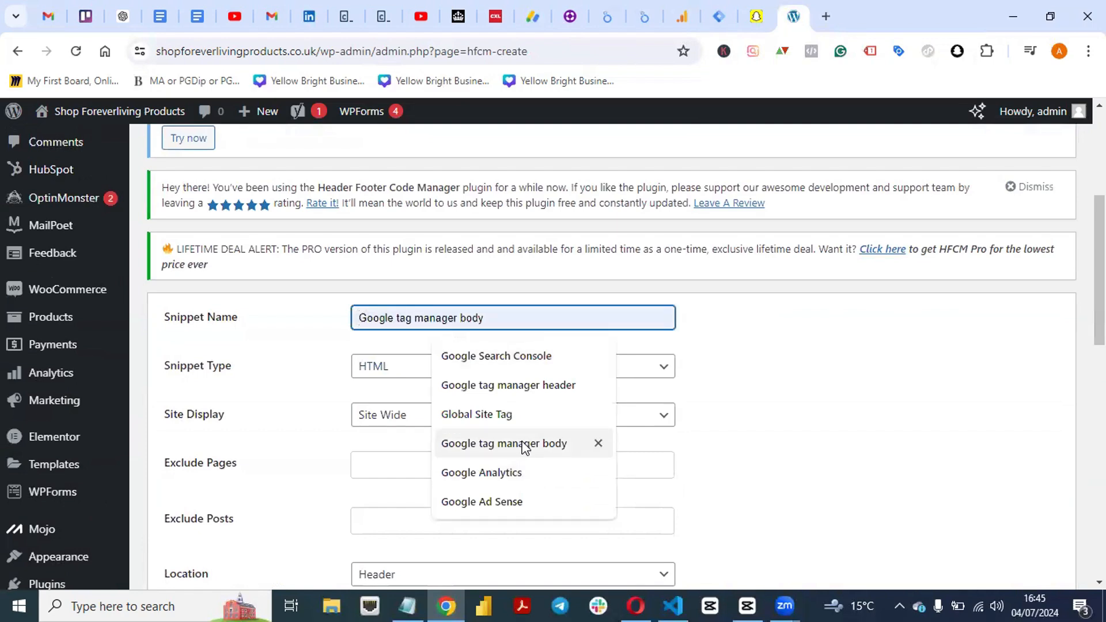
pyautogui.click(523, 442)
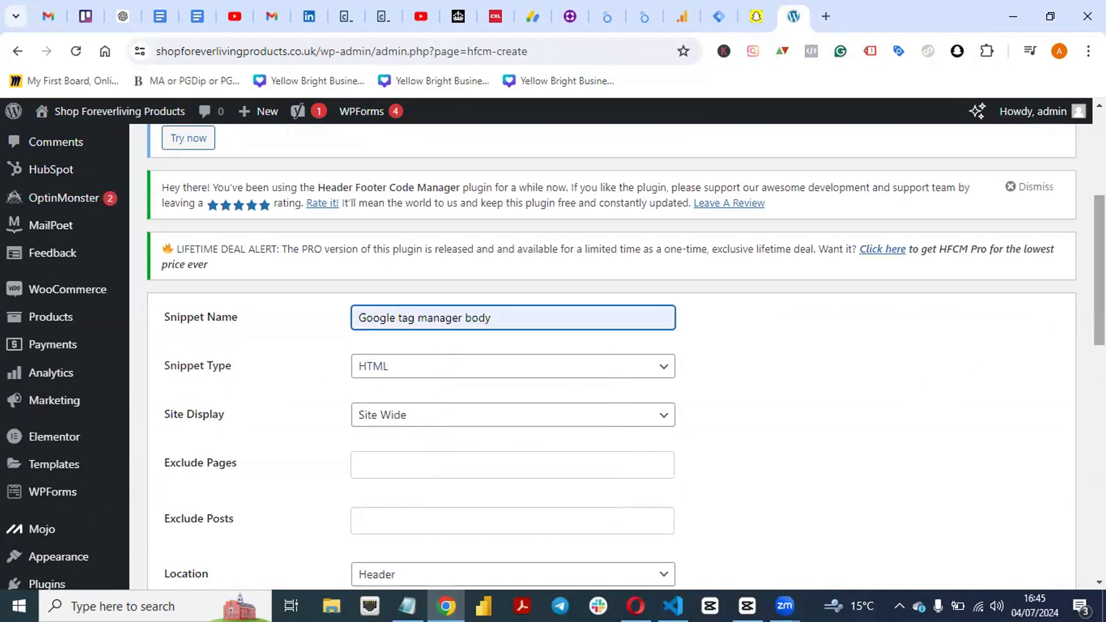
# - Check the body snippet's location options and keep Header selected
pyautogui.moveTo(1099, 271); pyautogui.dragTo(1099, 311)
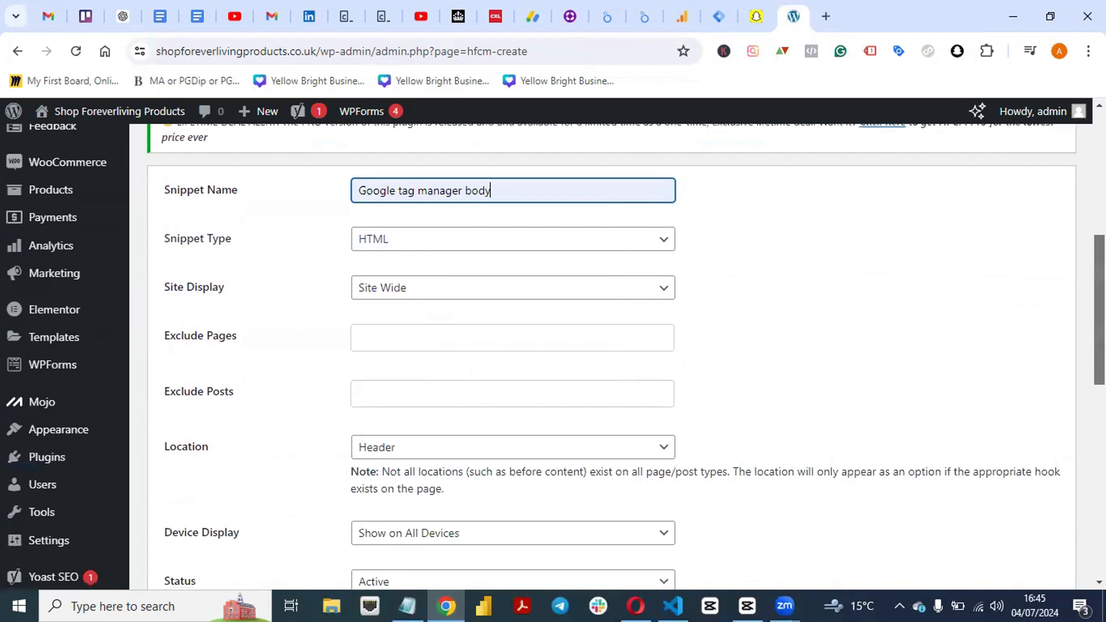
pyautogui.scroll(-2, 412, 369)
pyautogui.click(627, 332)
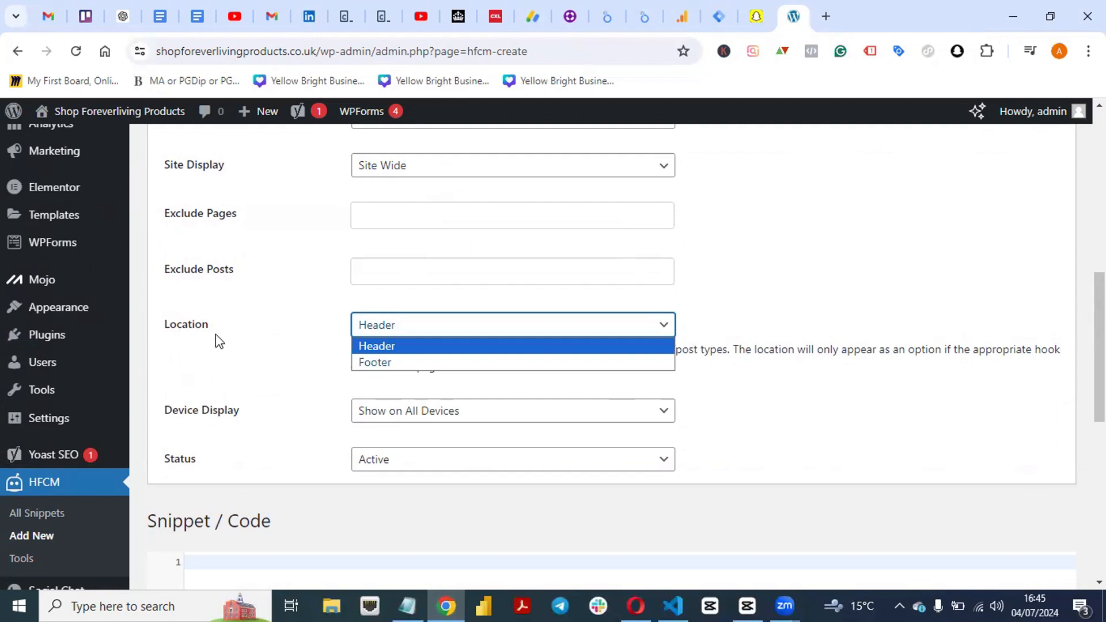
pyautogui.click(235, 336)
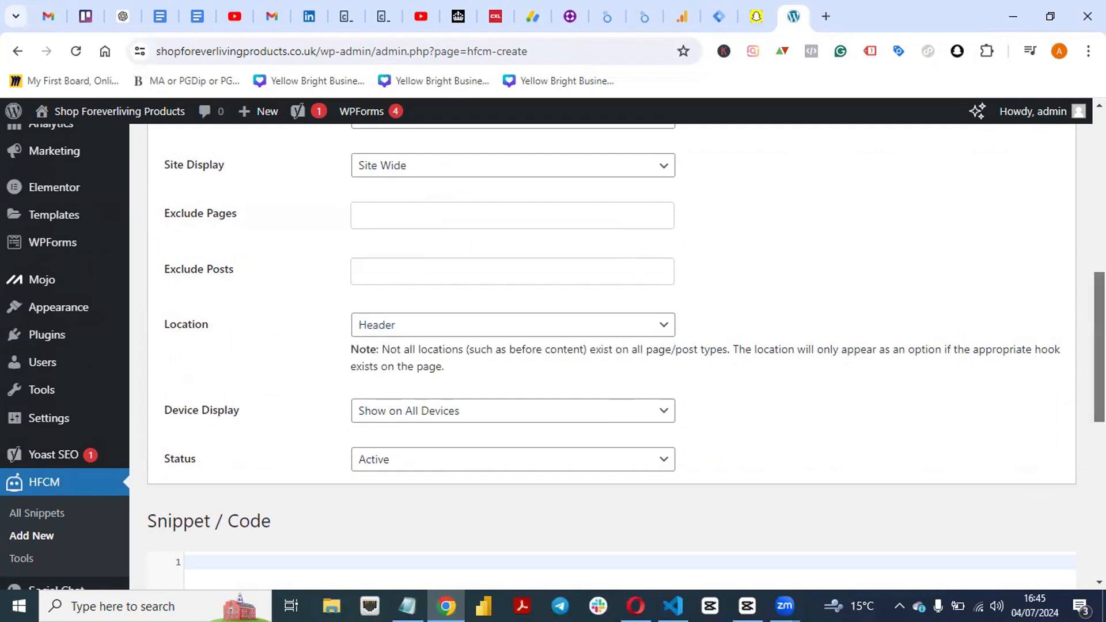
# - Paste the noscript code into the body snippet and save it
pyautogui.scroll(-4, 828, 426)
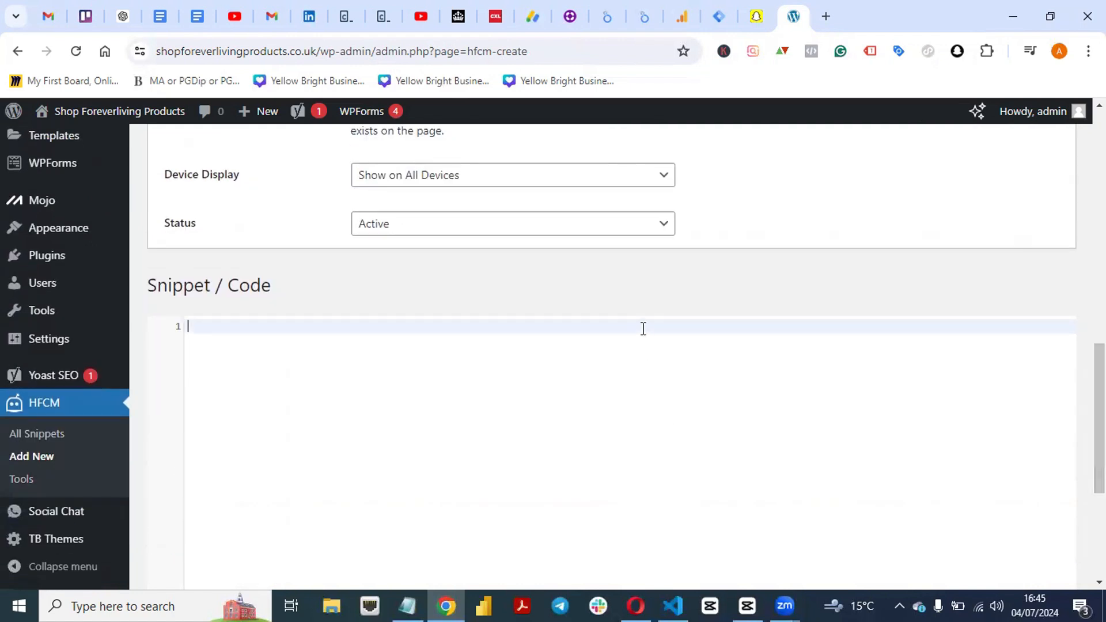
pyautogui.hotkey('ctrl', 'v')
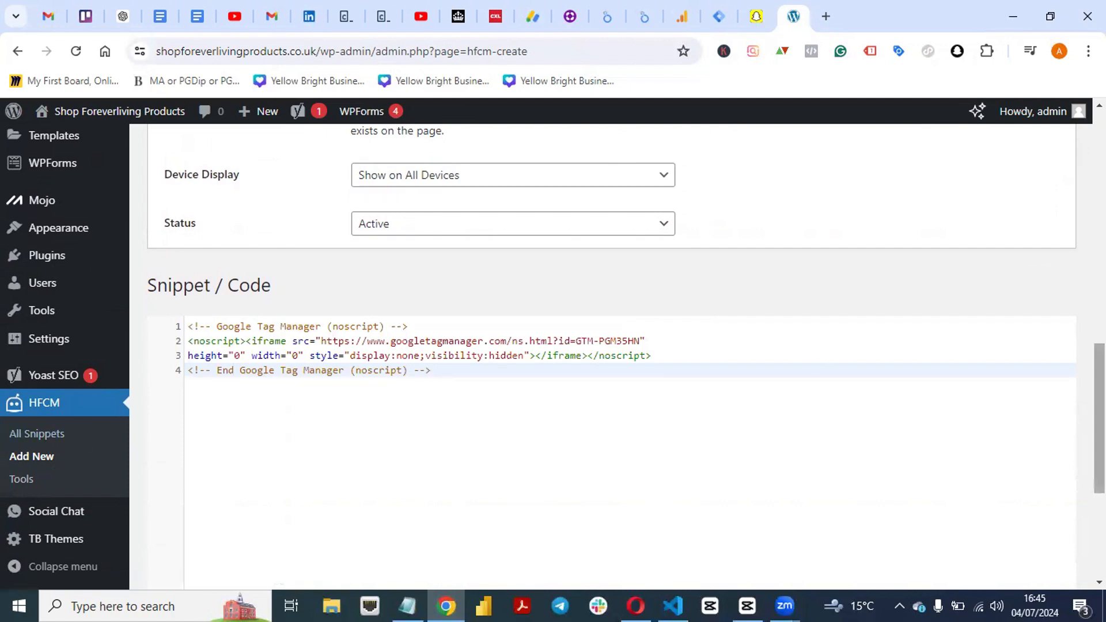
pyautogui.scroll(-5, 839, 496)
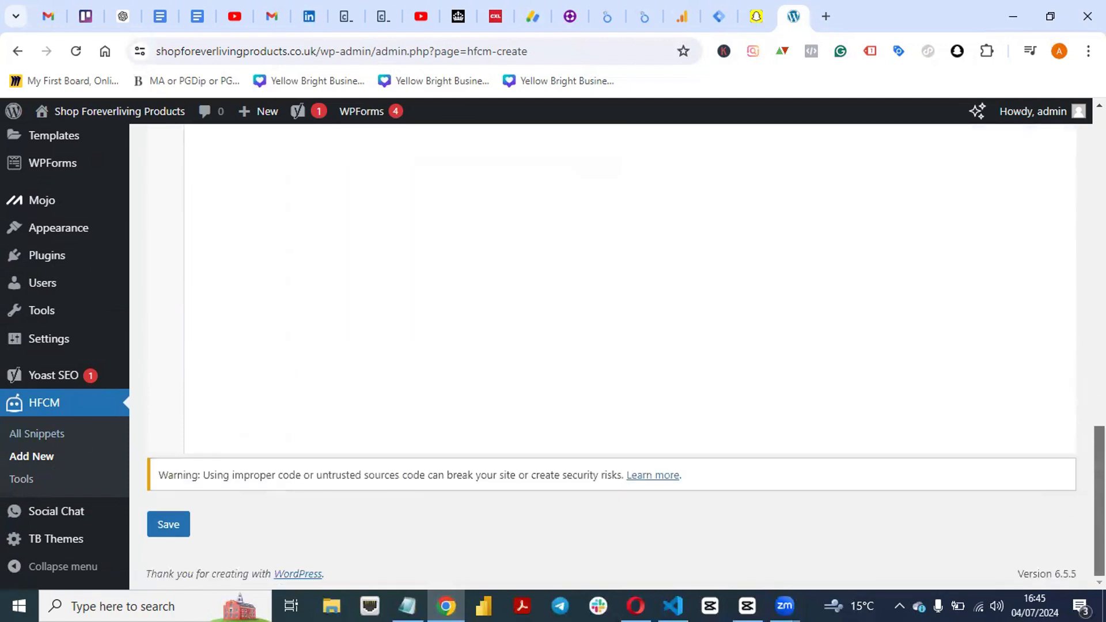
pyautogui.click(169, 526)
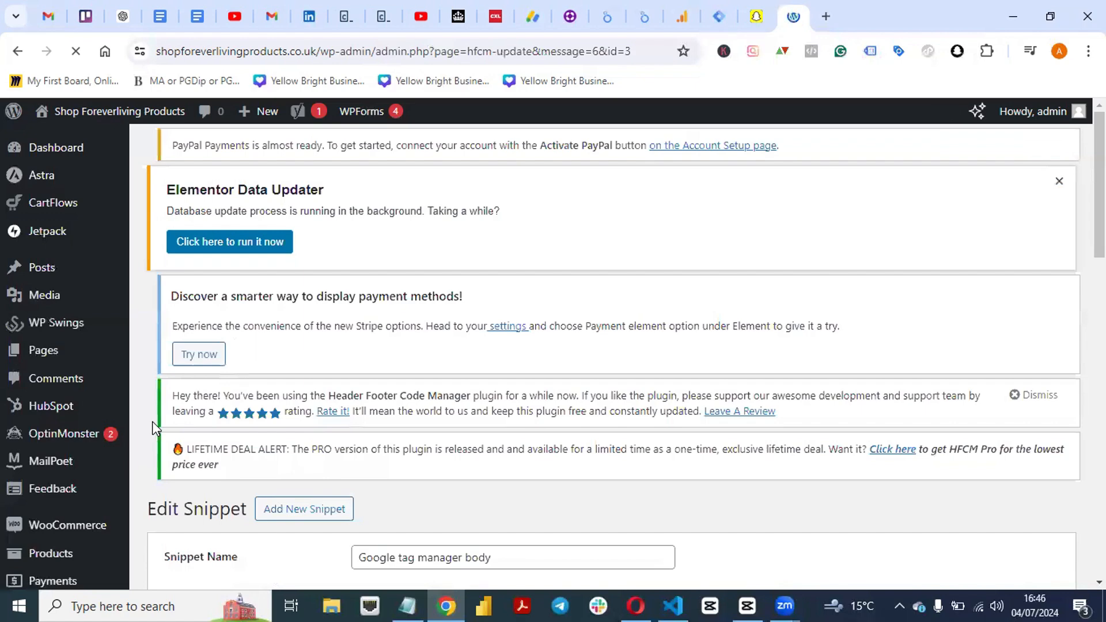
# - Check which tags Google Tag Assistant Legacy detects on the snippet's admin page
pyautogui.moveTo(88, 275)
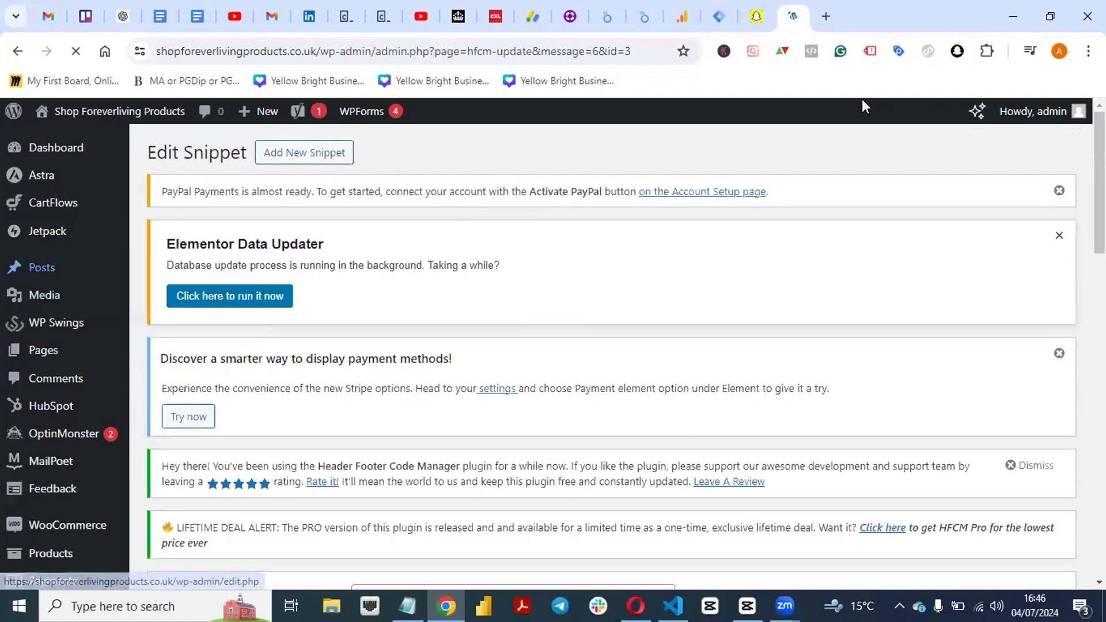
pyautogui.click(870, 52)
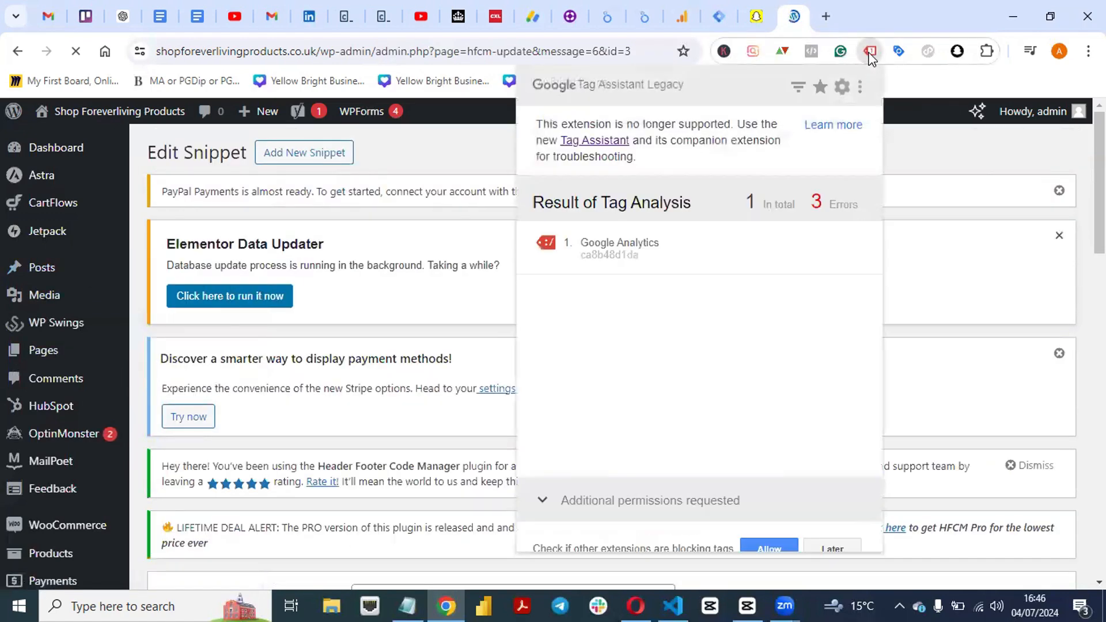
pyautogui.moveTo(704, 271)
pyautogui.moveTo(557, 248)
pyautogui.moveTo(53, 121)
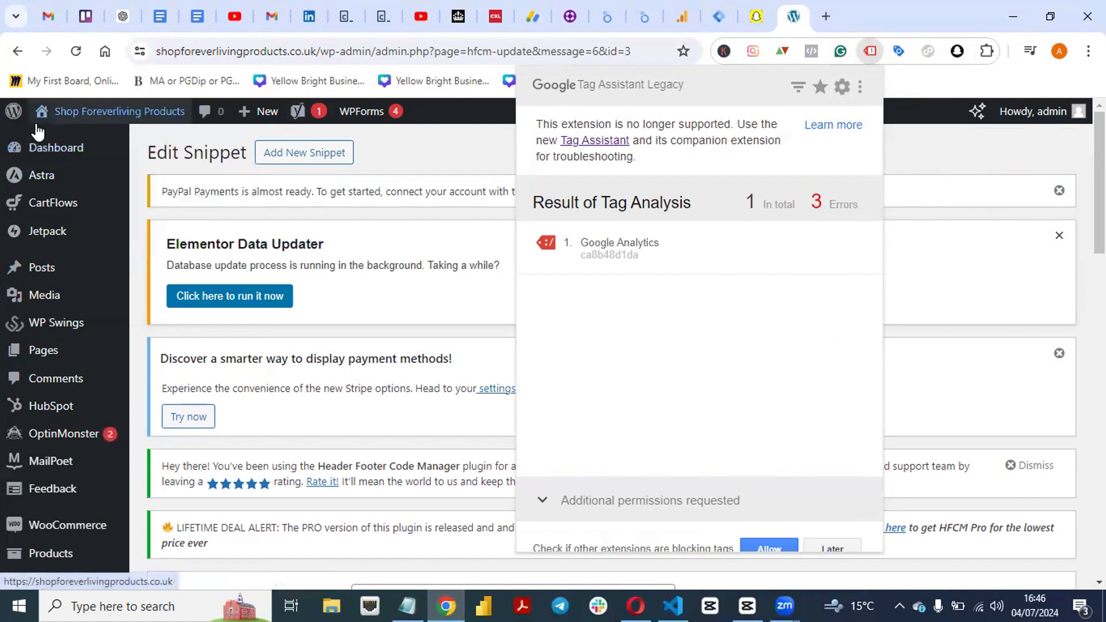
# - Open the store's public homepage and examine its tags with Google Tag Assistant Legacy
pyautogui.click(49, 147)
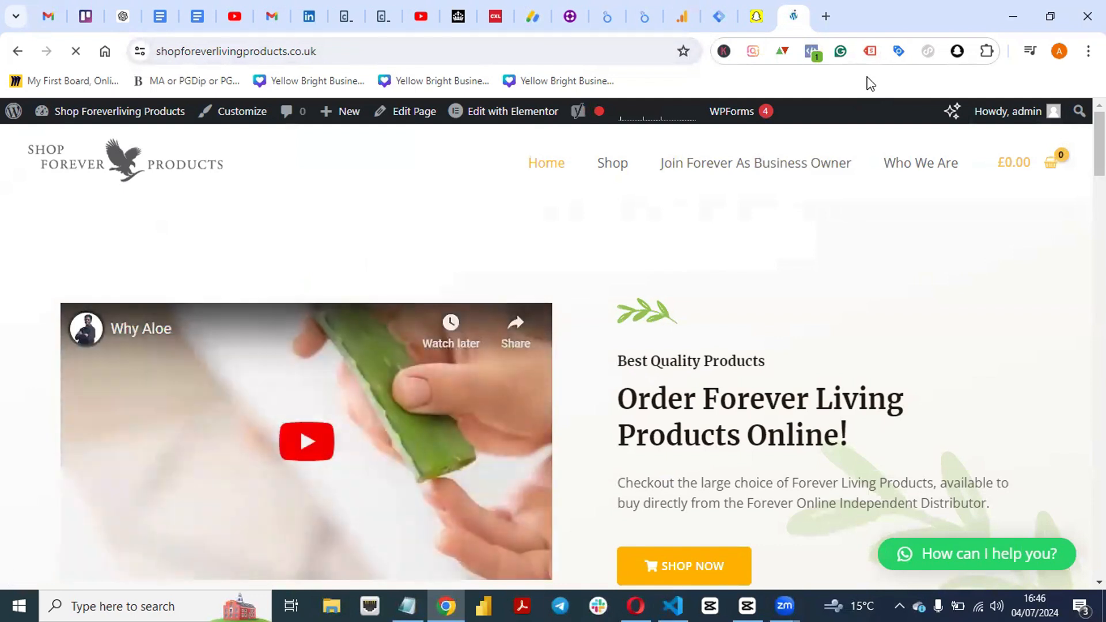
pyautogui.click(871, 50)
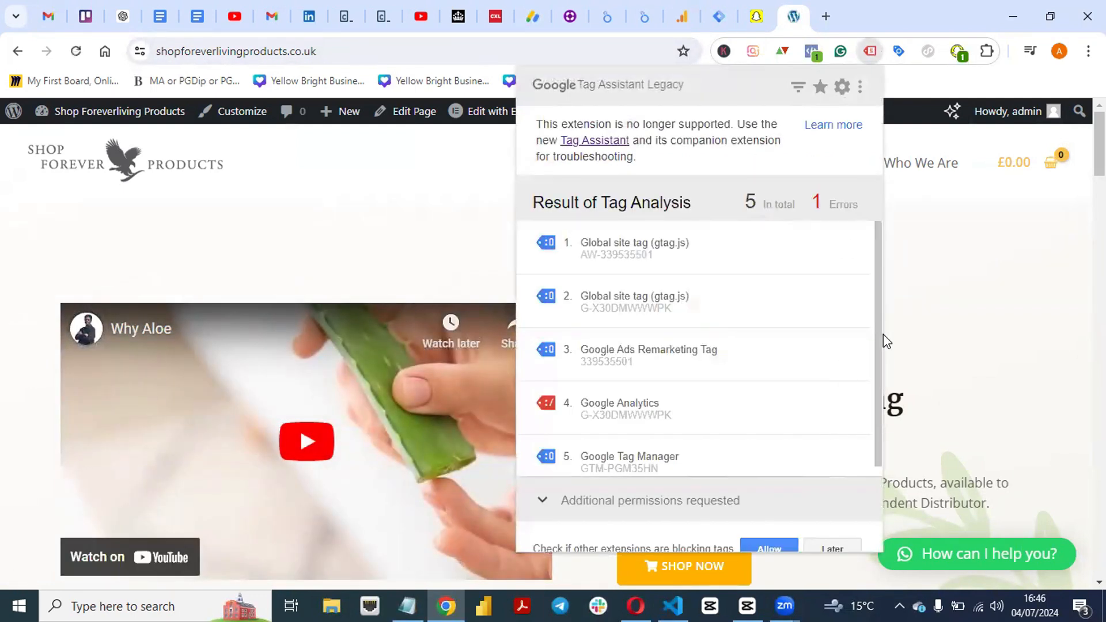
pyautogui.scroll(-1, 880, 365)
pyautogui.scroll(1, 880, 366)
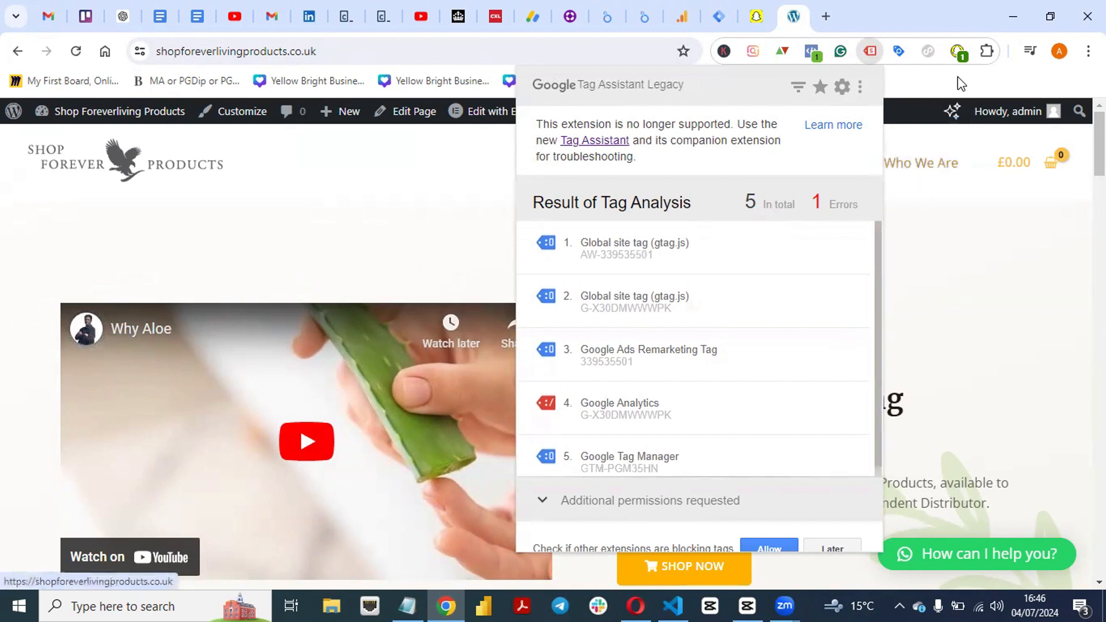
pyautogui.click(958, 53)
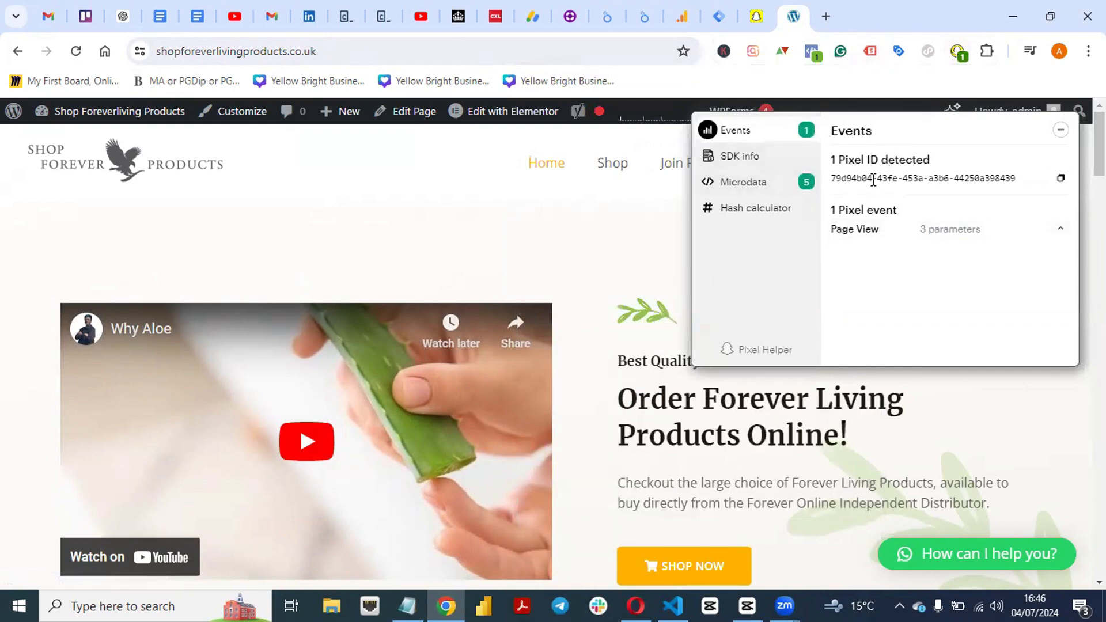
pyautogui.click(1055, 233)
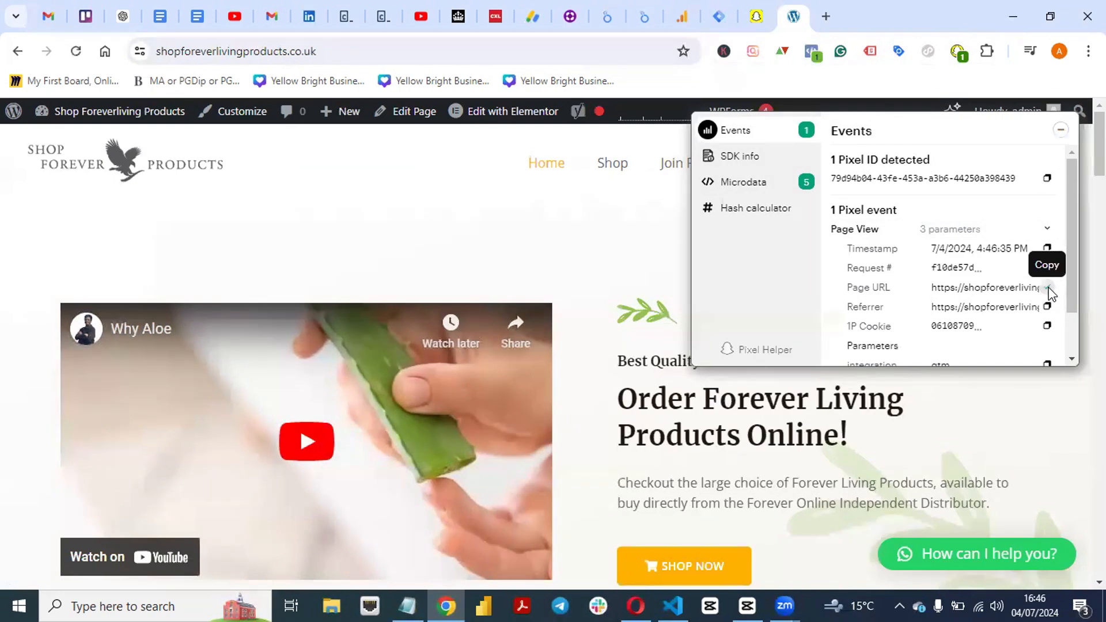
pyautogui.click(825, 18)
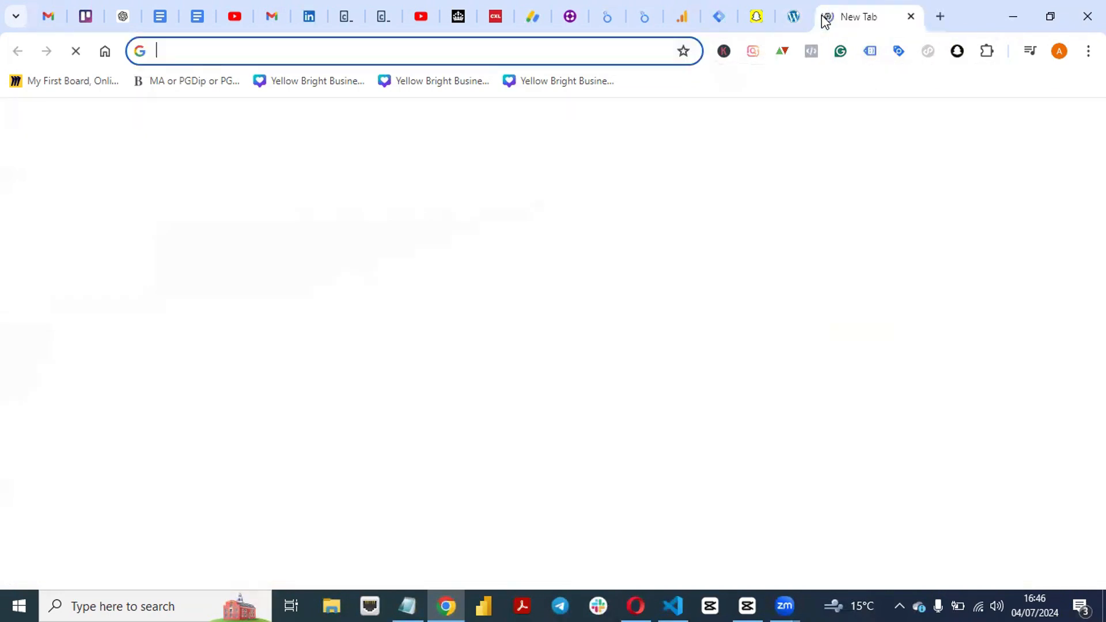
pyautogui.write('https://shopforeverlivingproducts.co.uk/')
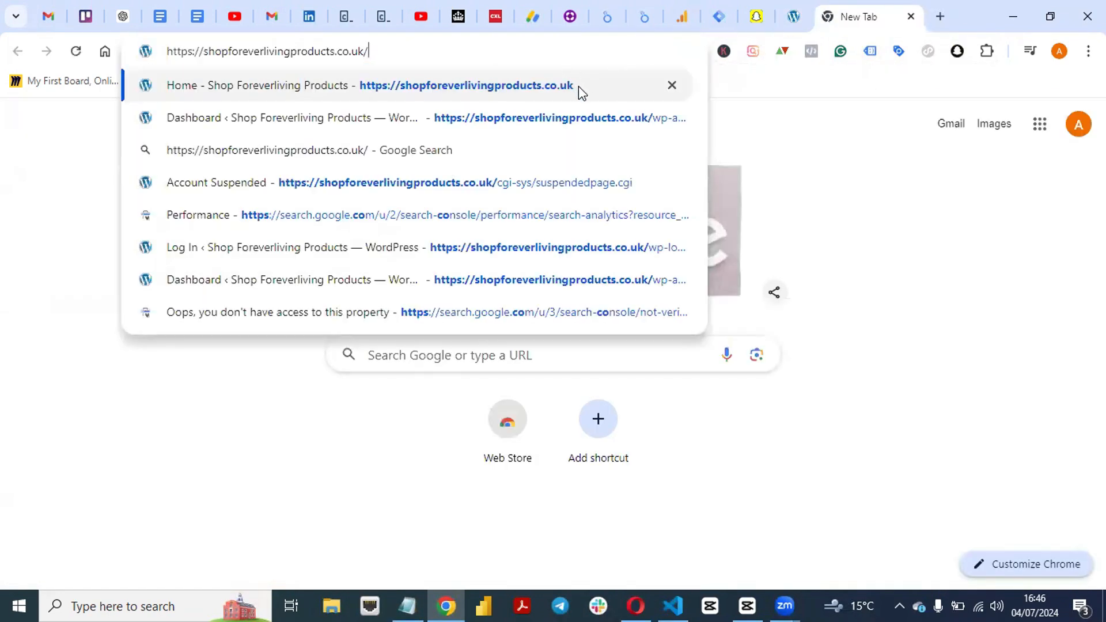
pyautogui.click(579, 85)
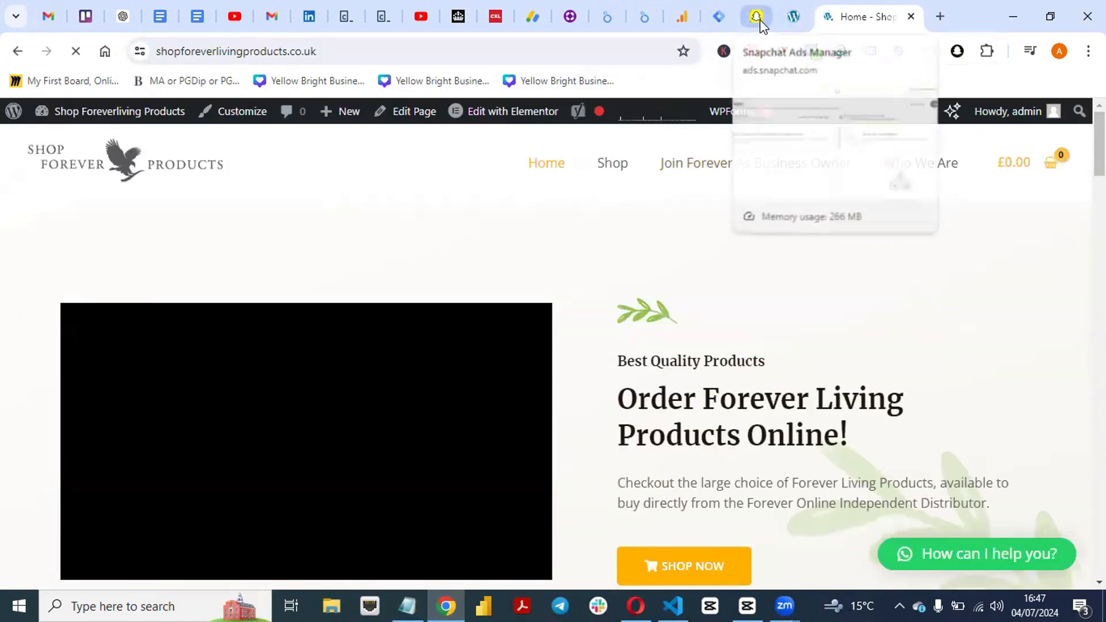
pyautogui.click(793, 18)
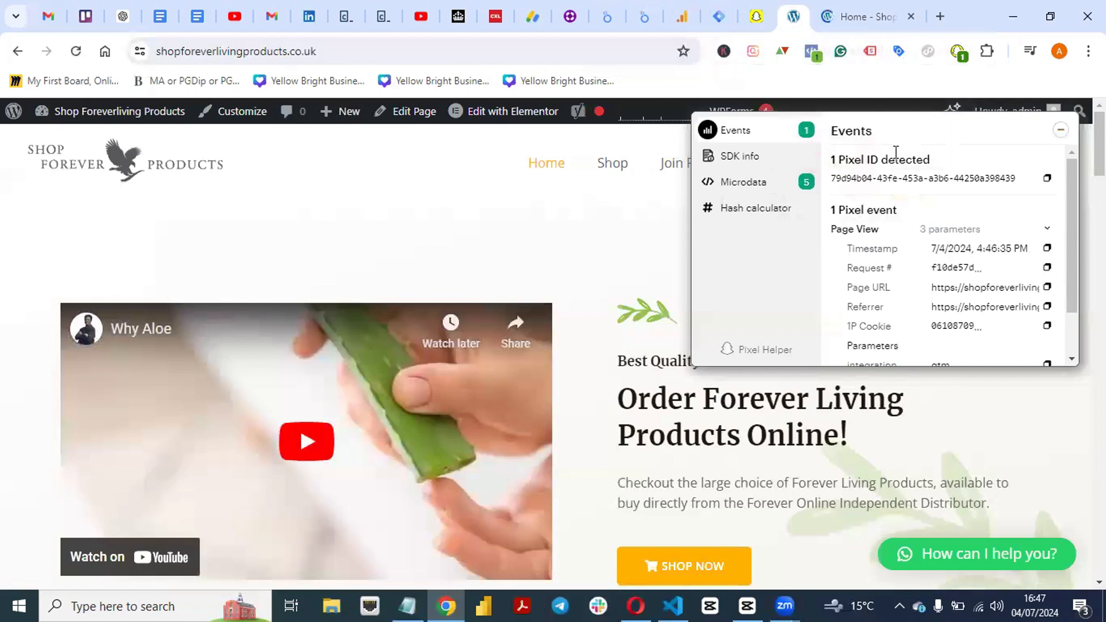
pyautogui.click(959, 57)
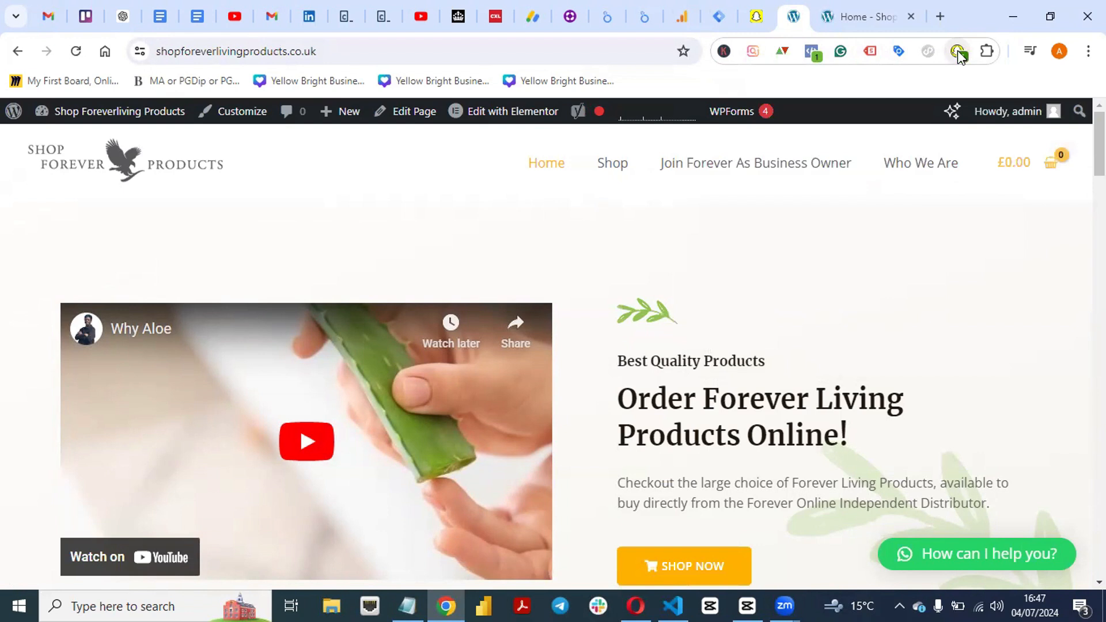
pyautogui.click(959, 52)
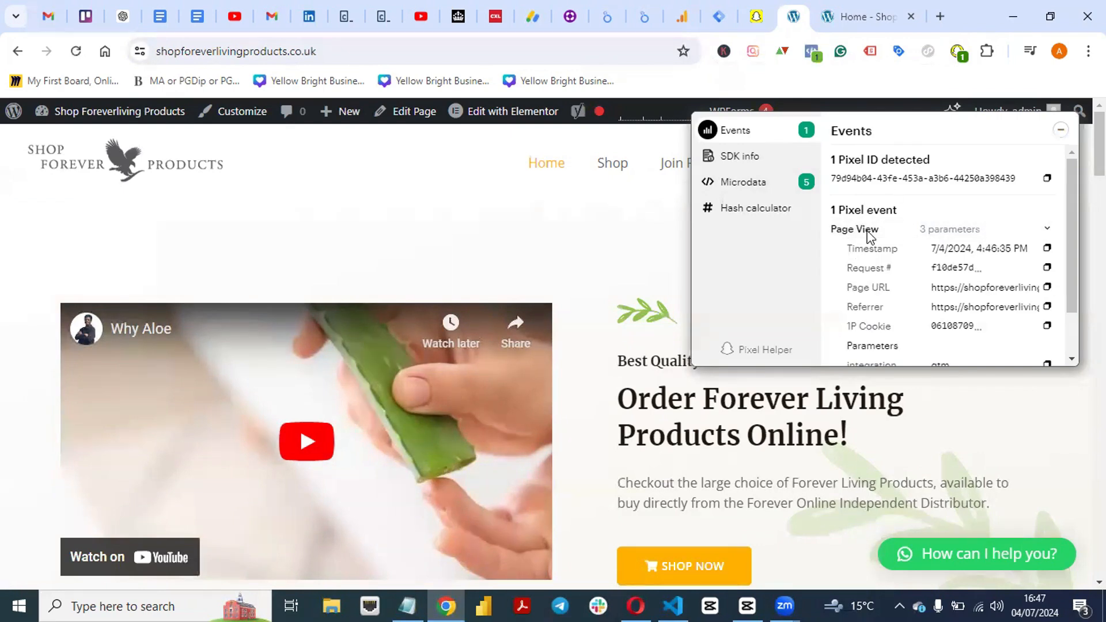
# - Switch to Google Tag Manager, dismiss the installation instructions, and review the container's tags and their firing triggers
pyautogui.click(724, 18)
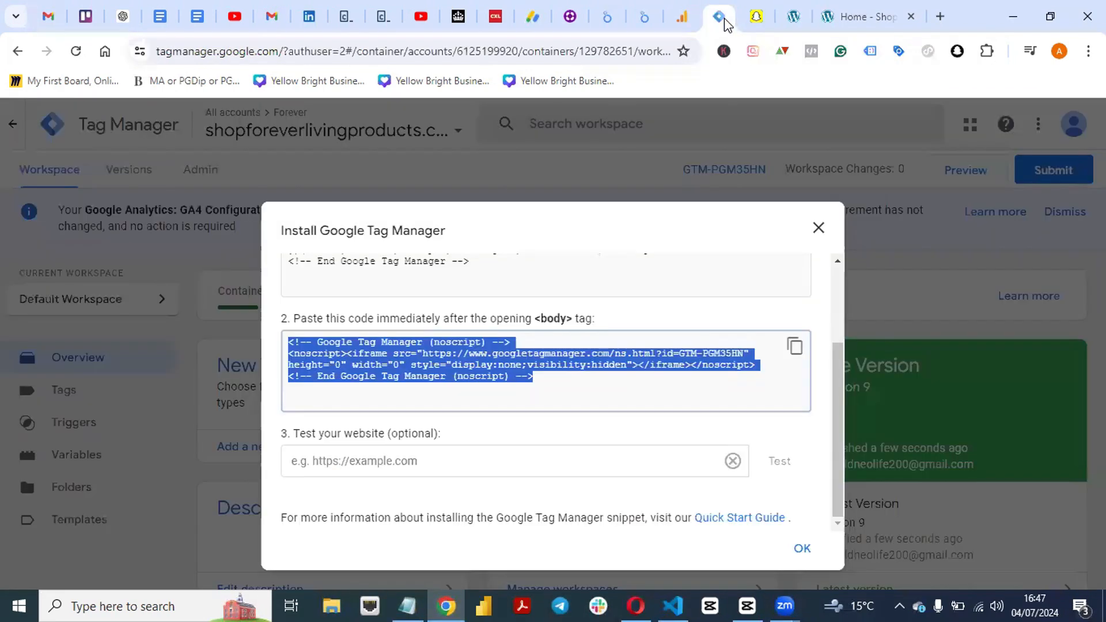
pyautogui.click(818, 229)
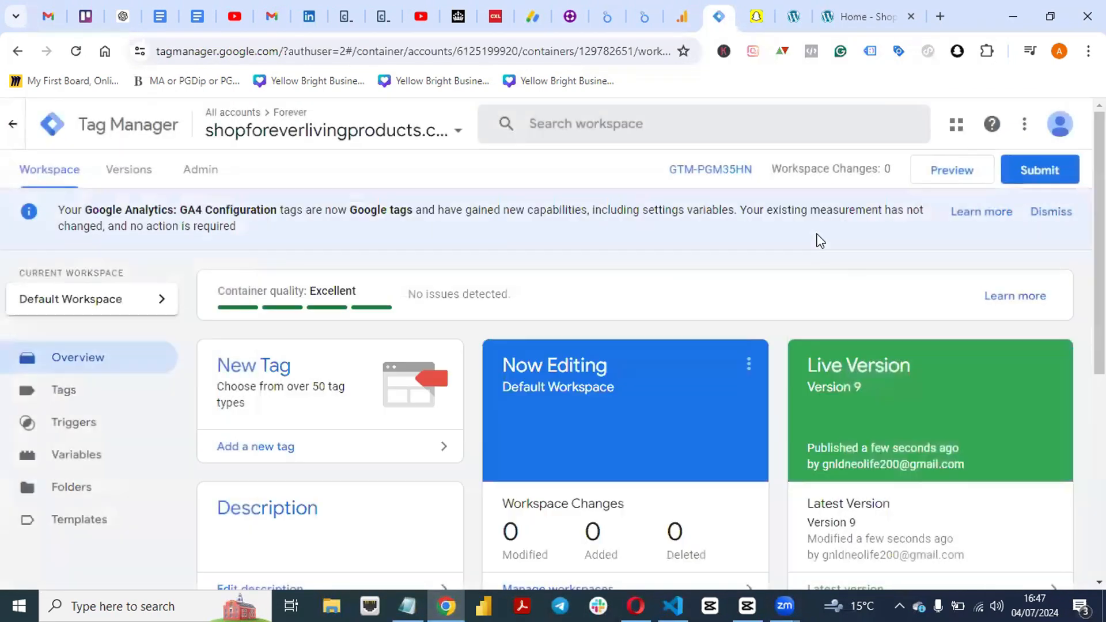
pyautogui.click(91, 390)
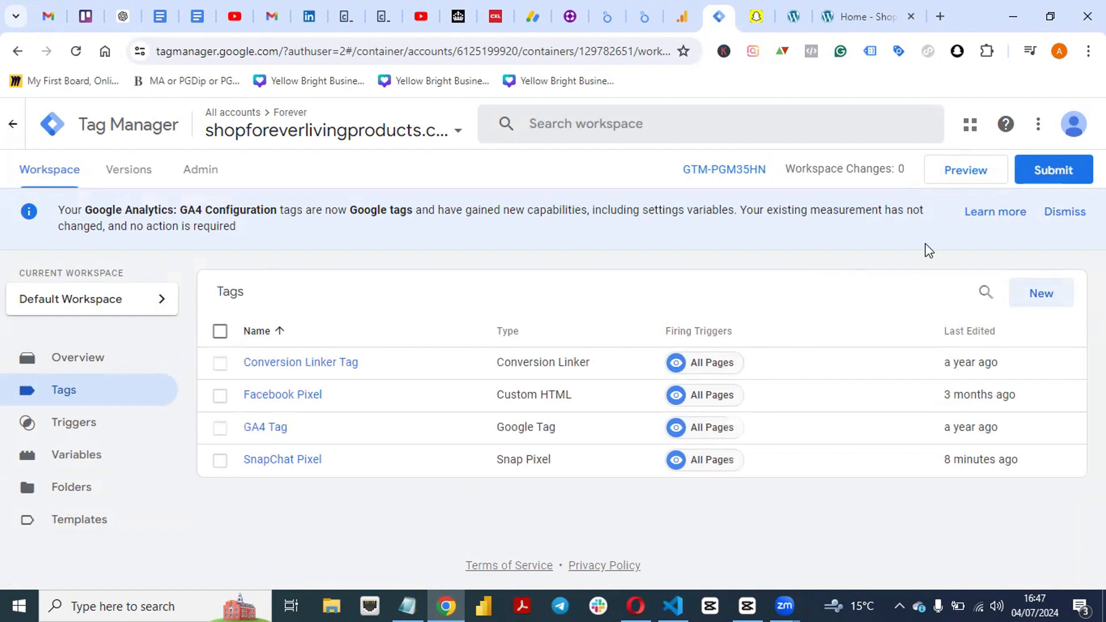
# - Return to the newly opened store homepage, check its pixel in Meta Pixel Helper, and close the helper
pyautogui.click(829, 18)
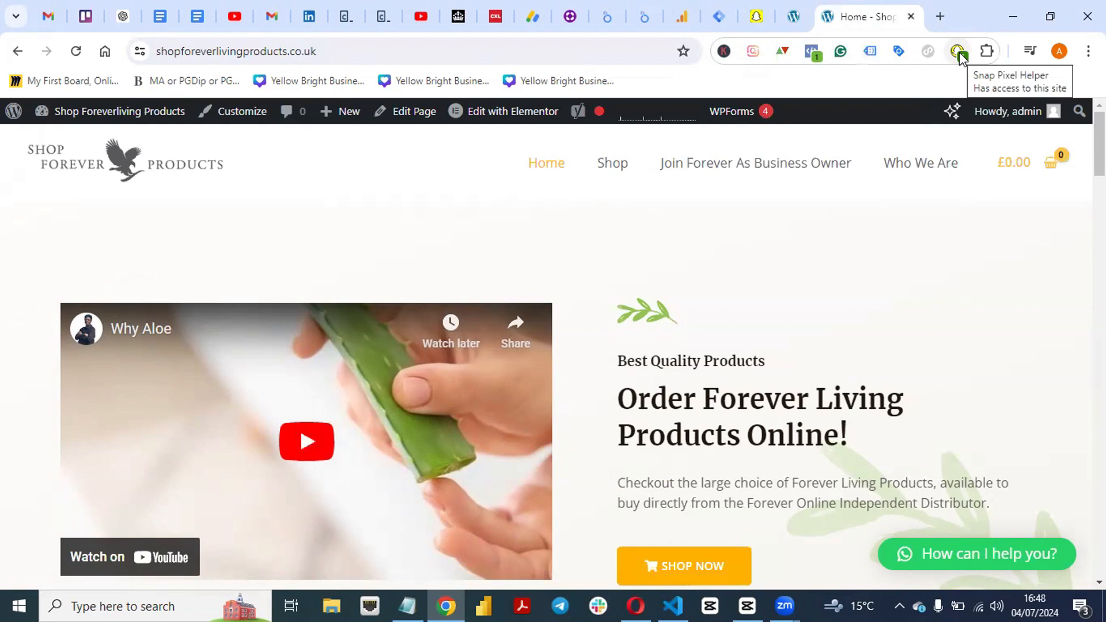
pyautogui.click(815, 57)
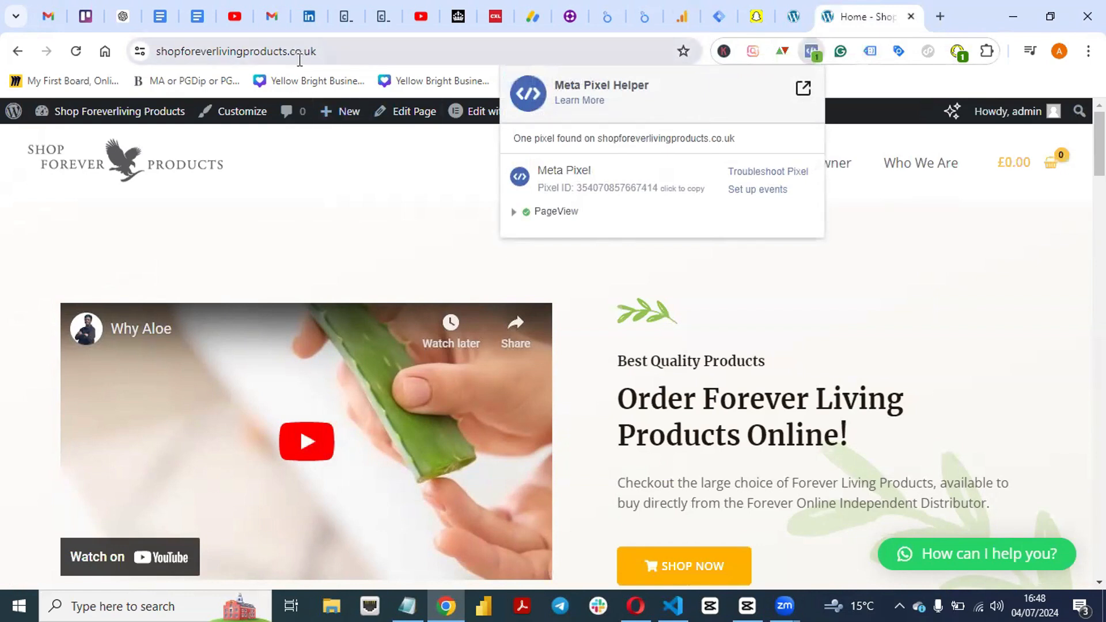
pyautogui.click(817, 308)
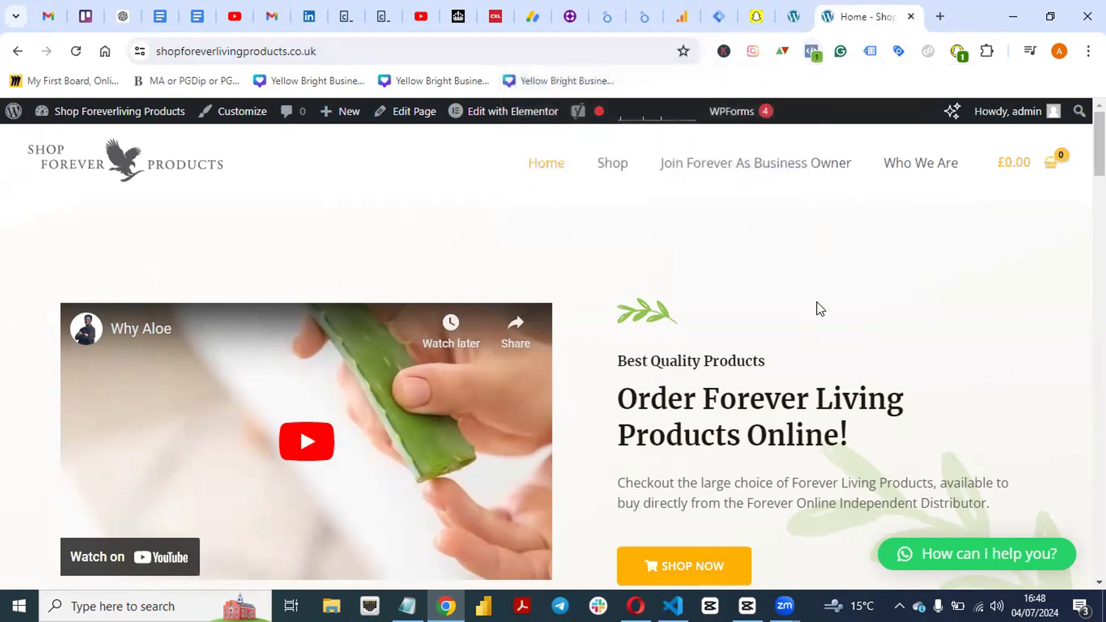